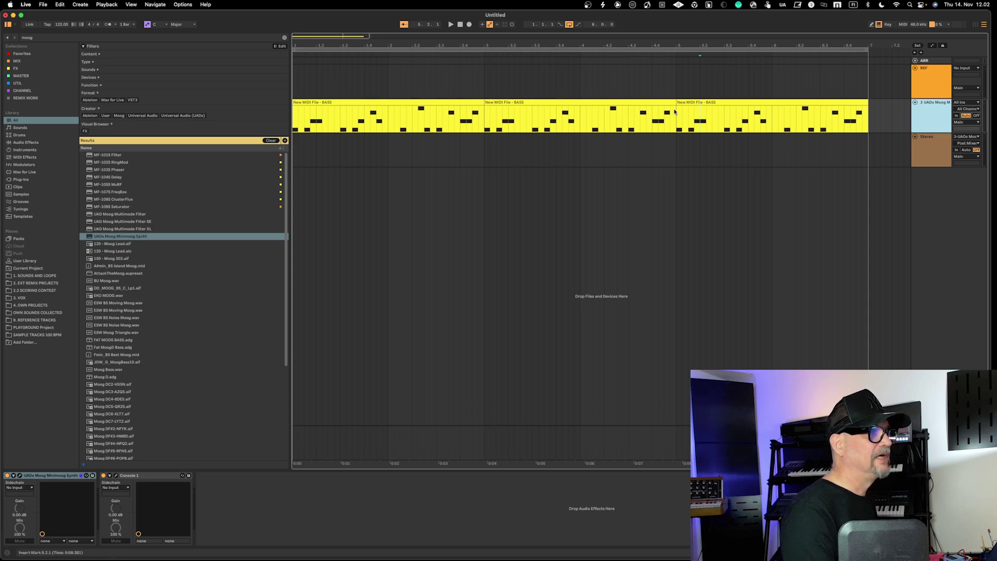
# - Loop the second BASS clip on the Minimoog track, spanning bars 3 to 5
pyautogui.click(646, 152)
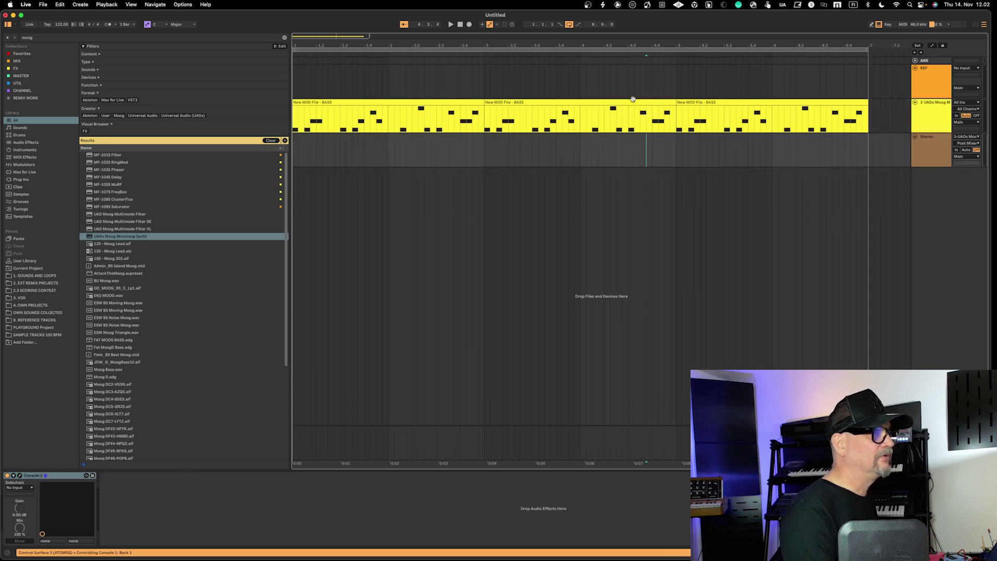
pyautogui.click(631, 103)
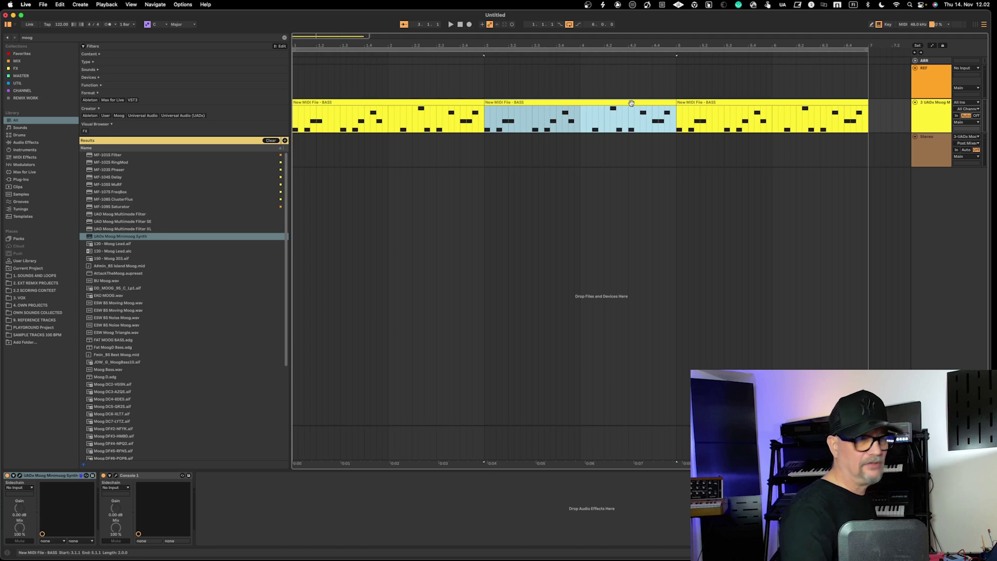
pyautogui.press('super+l')
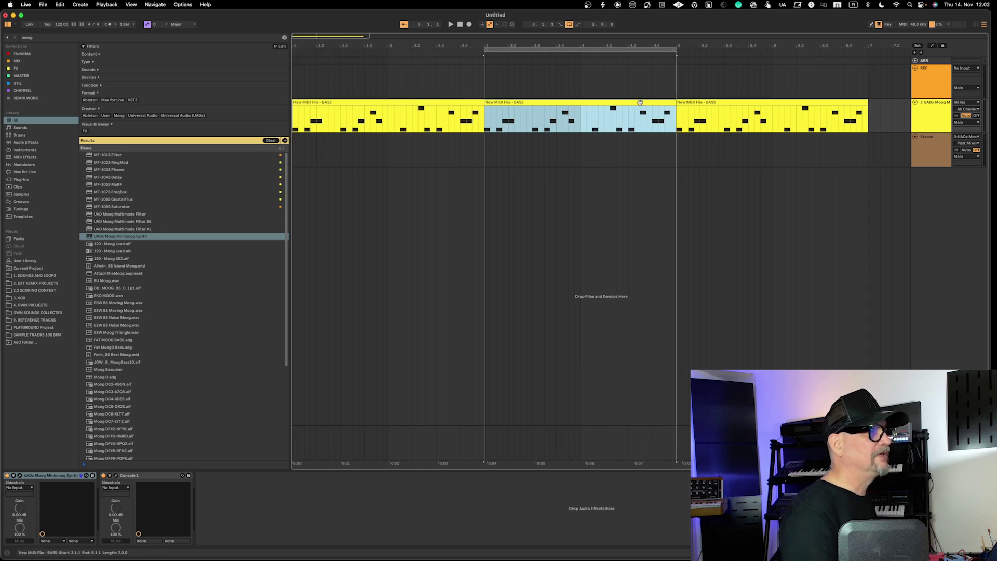
# - Set the Stereo track's audio input to the UADx Moog Minimoog Synth track
pyautogui.click(924, 155)
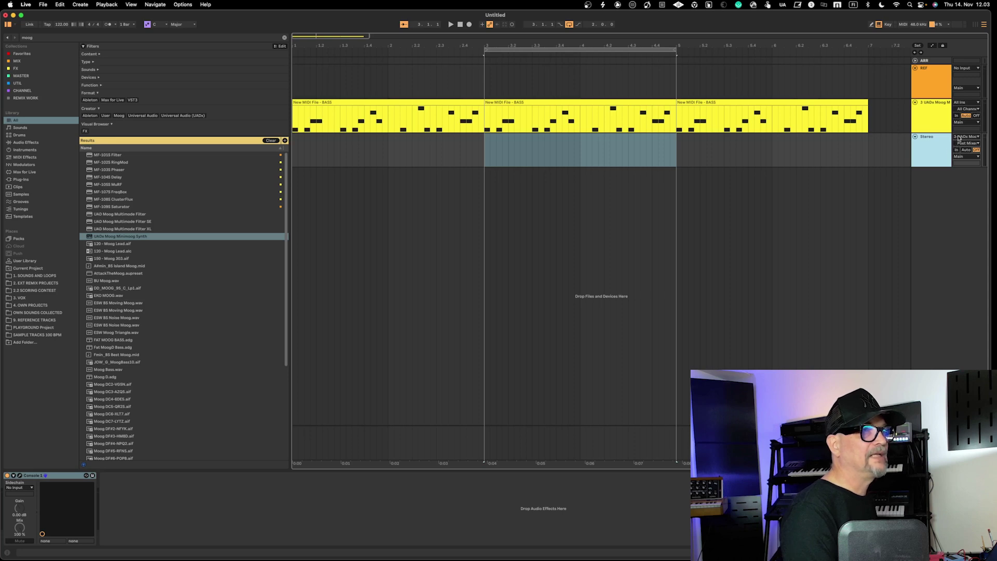
pyautogui.click(959, 137)
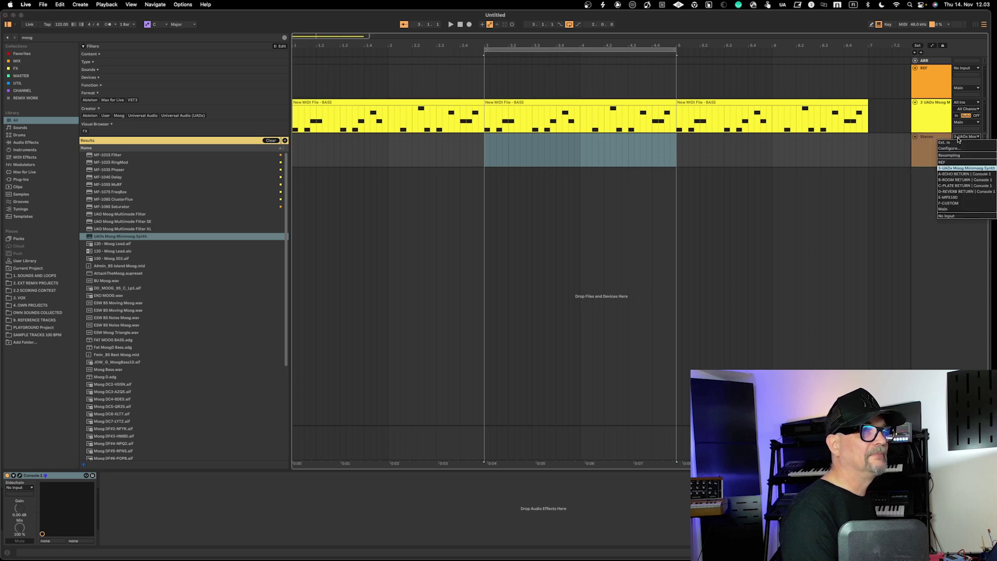
pyautogui.click(959, 168)
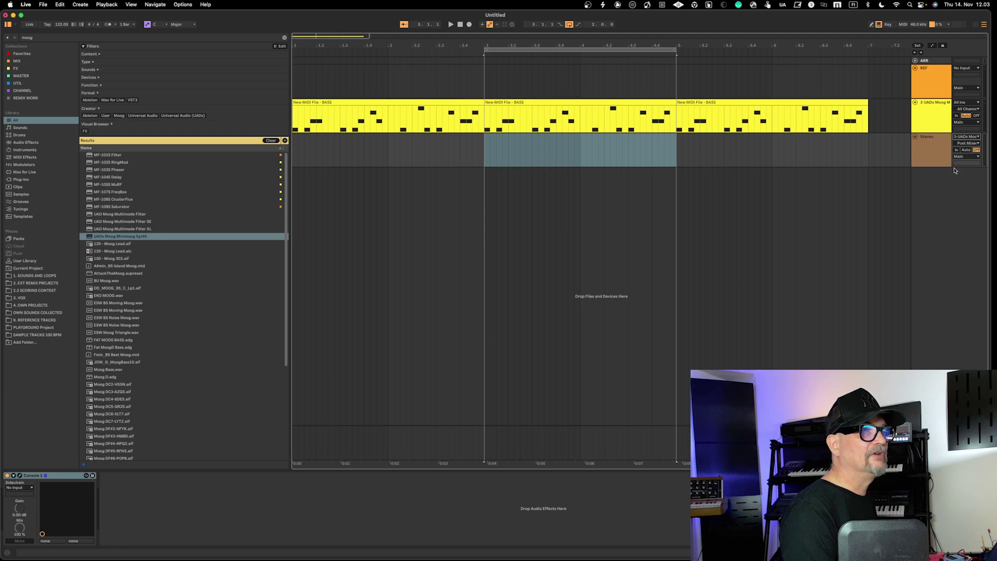
pyautogui.click(960, 137)
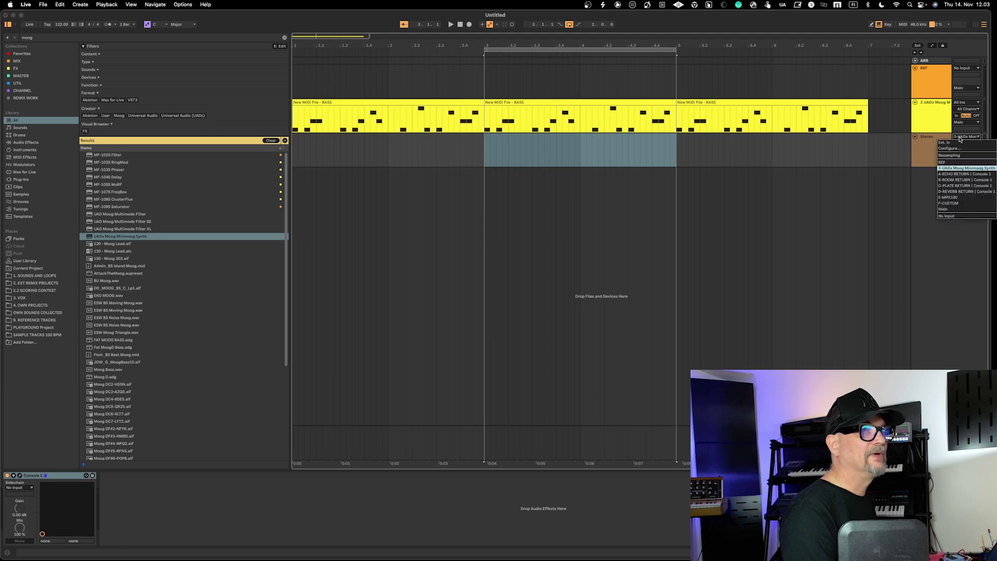
pyautogui.click(957, 168)
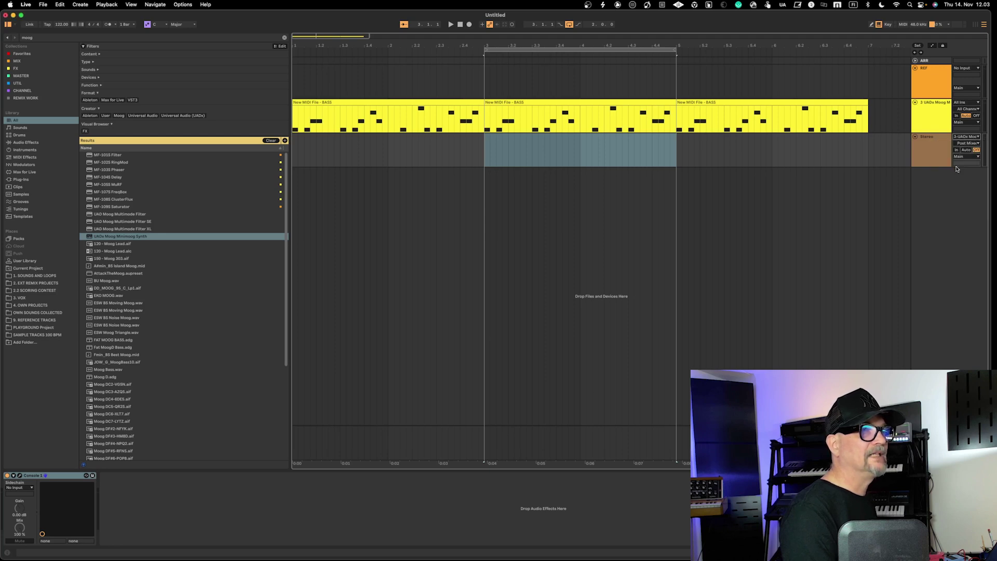
# - Select the Minimoog track and briefly show and hide its synth plug-in window
pyautogui.click(938, 113)
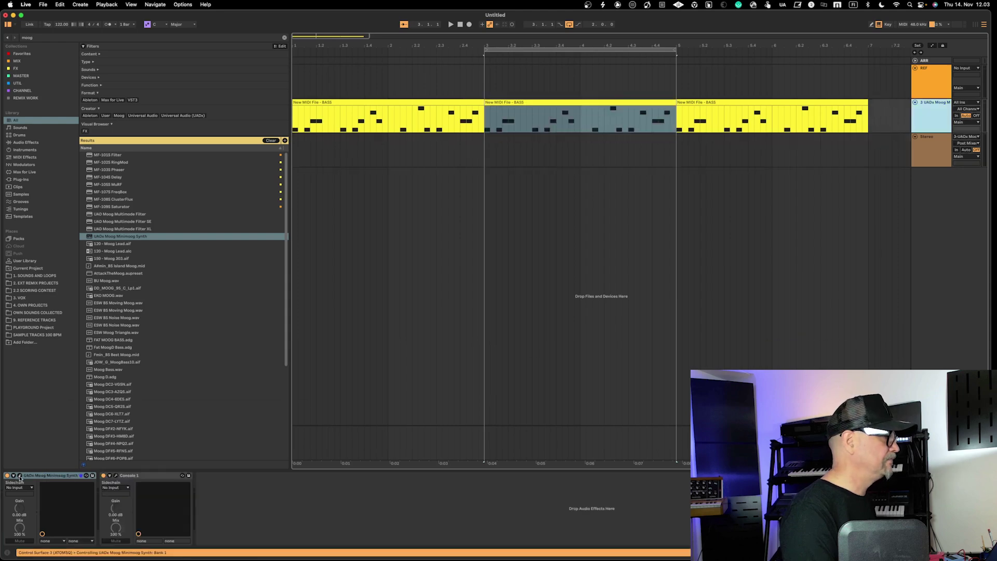
pyautogui.click(20, 476)
pyautogui.click(20, 475)
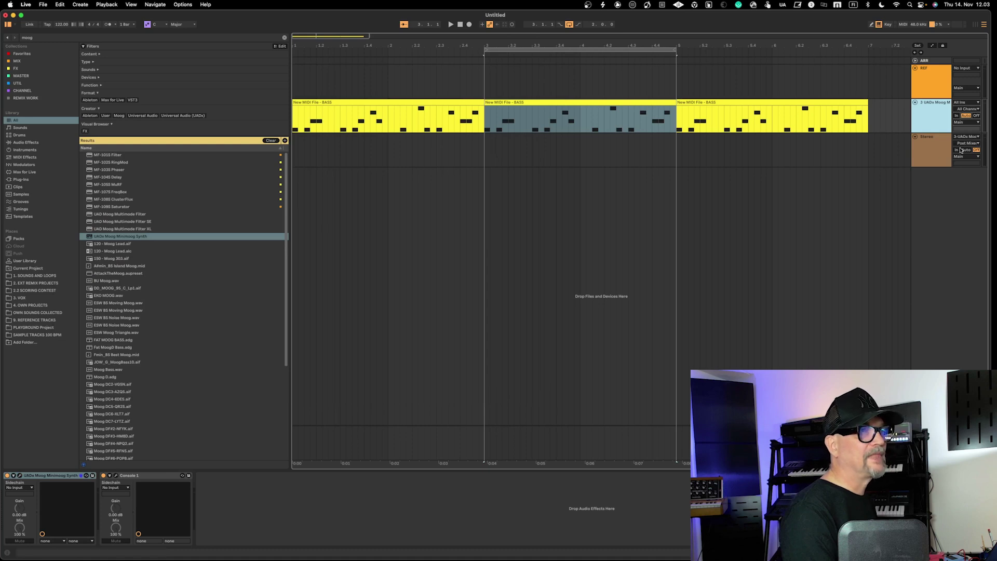
# - Set the Stereo track's monitoring to In and audition the looped bass clip
pyautogui.click(957, 150)
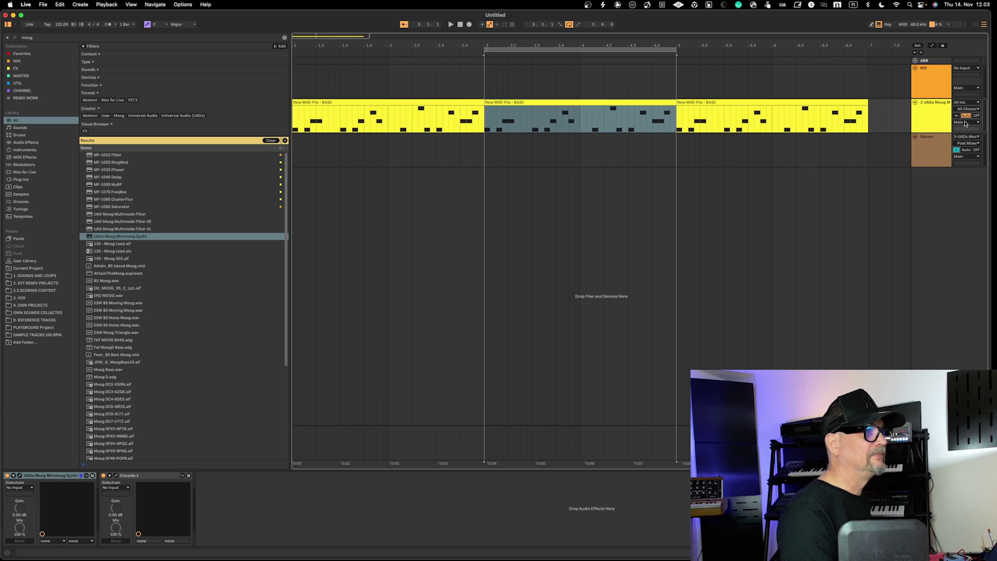
pyautogui.press('space')
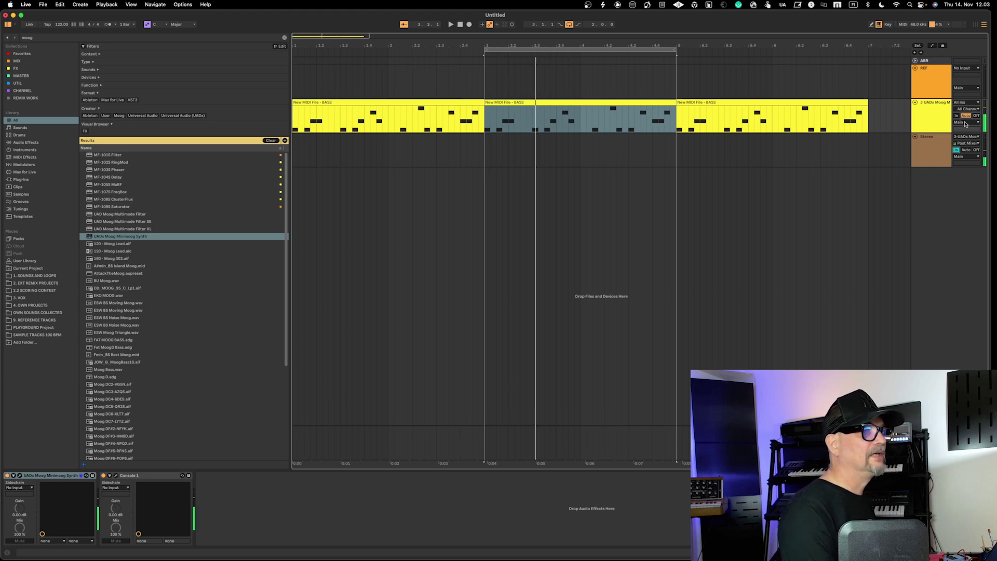
pyautogui.click(956, 150)
# - Route the Minimoog track's output to the Stereo track and play the loop to check the signal
pyautogui.click(966, 122)
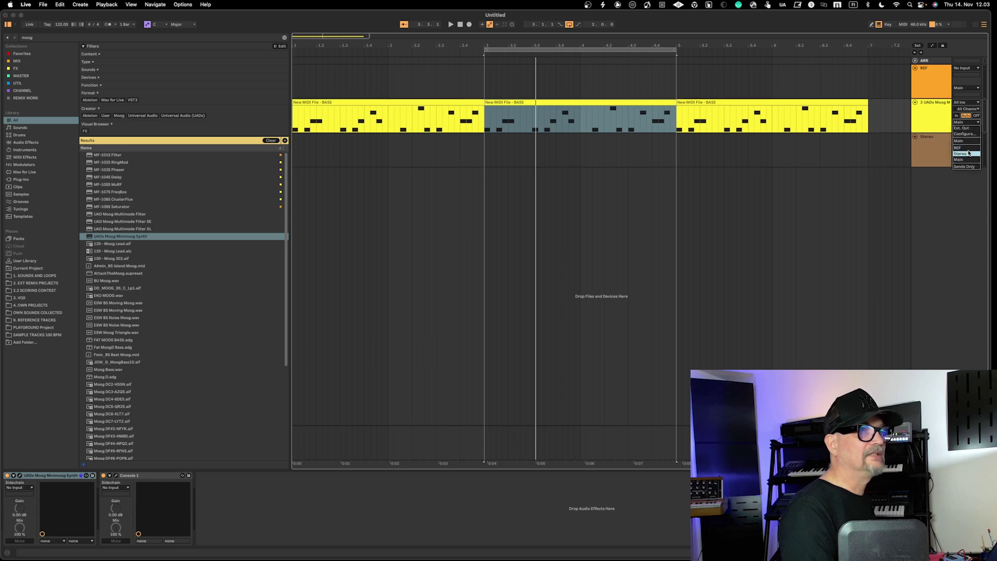
pyautogui.click(968, 154)
pyautogui.click(934, 151)
pyautogui.press('space')
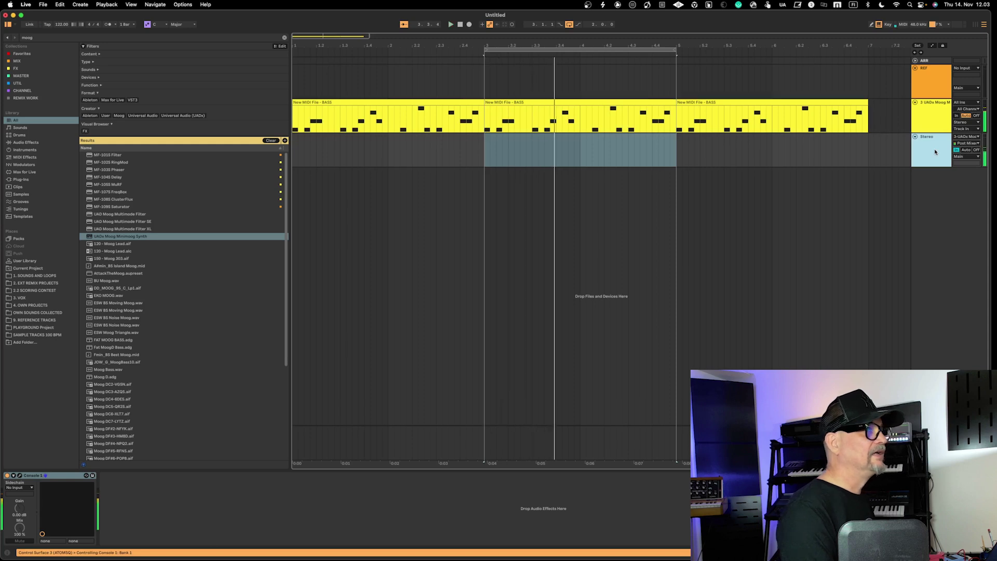
# - Arm the Stereo track for recording in the Session View mixer and return to the Arrangement View
pyautogui.press('Tab')
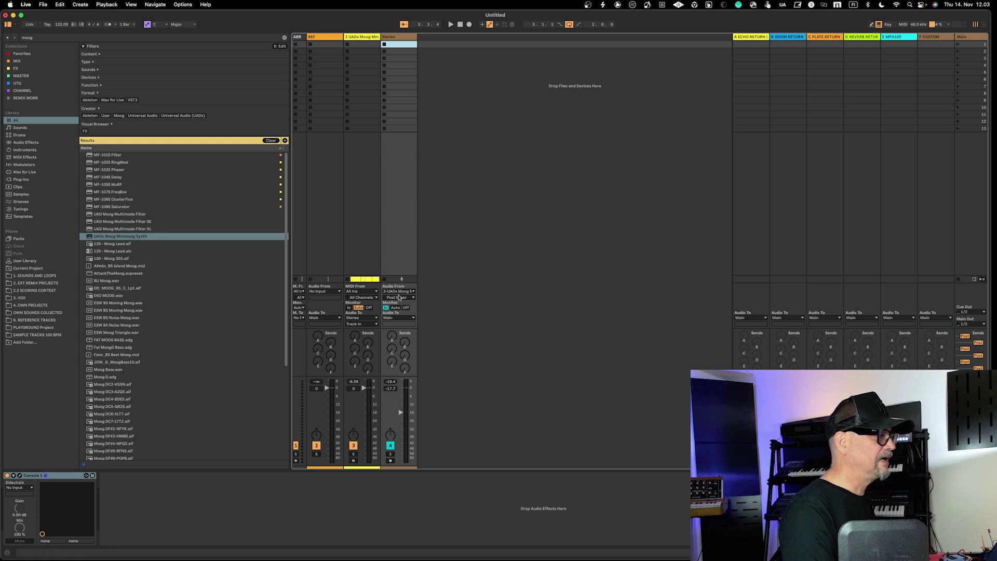
pyautogui.click(392, 460)
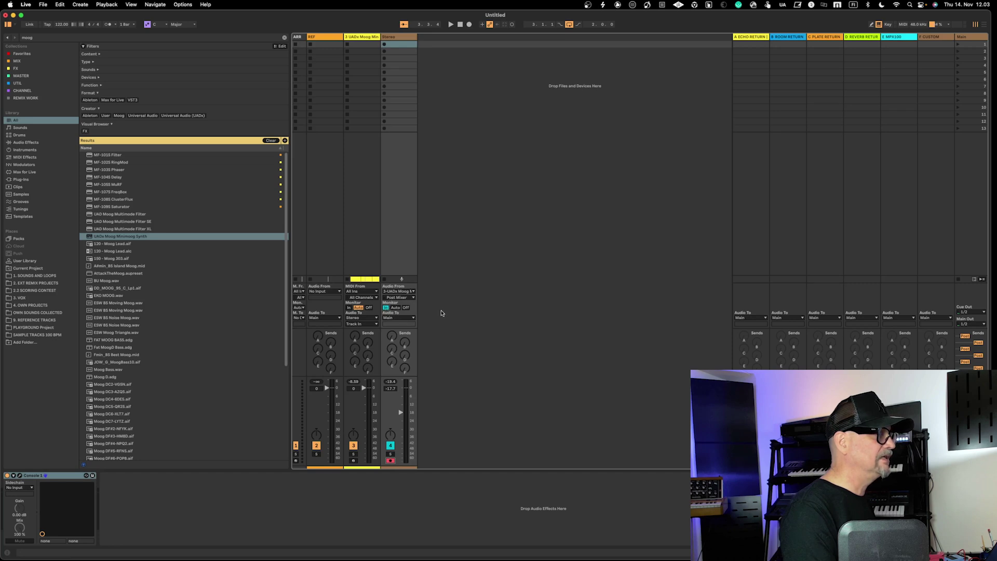
pyautogui.press('Tab')
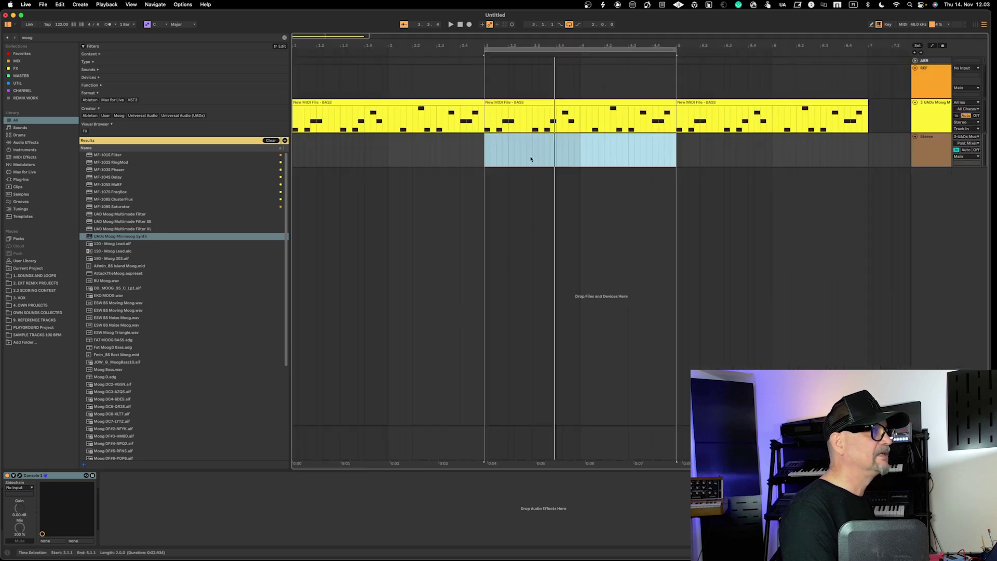
# - Record the looped bass clip as audio onto the Stereo track and stop after one pass through the loop
pyautogui.click(518, 102)
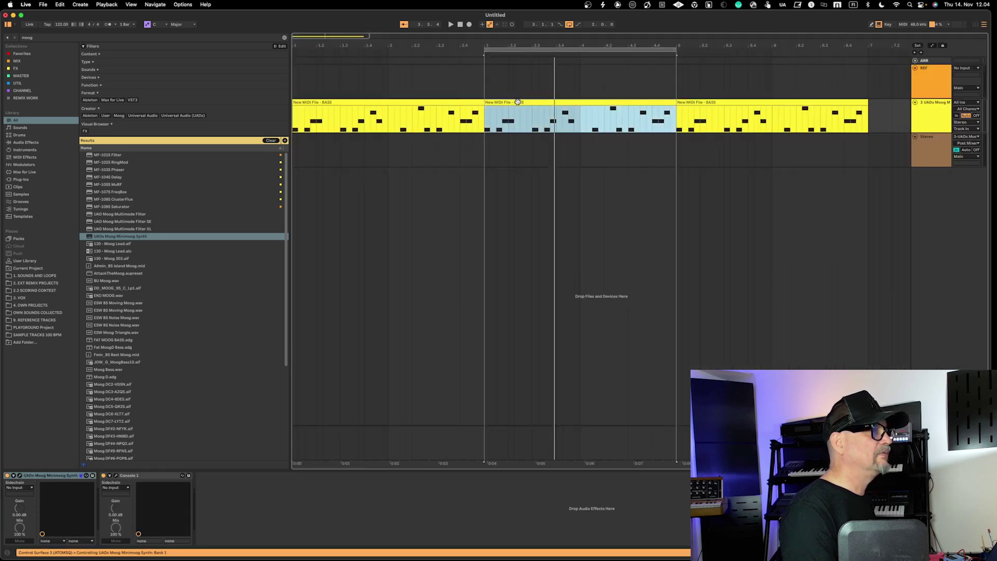
pyautogui.click(469, 24)
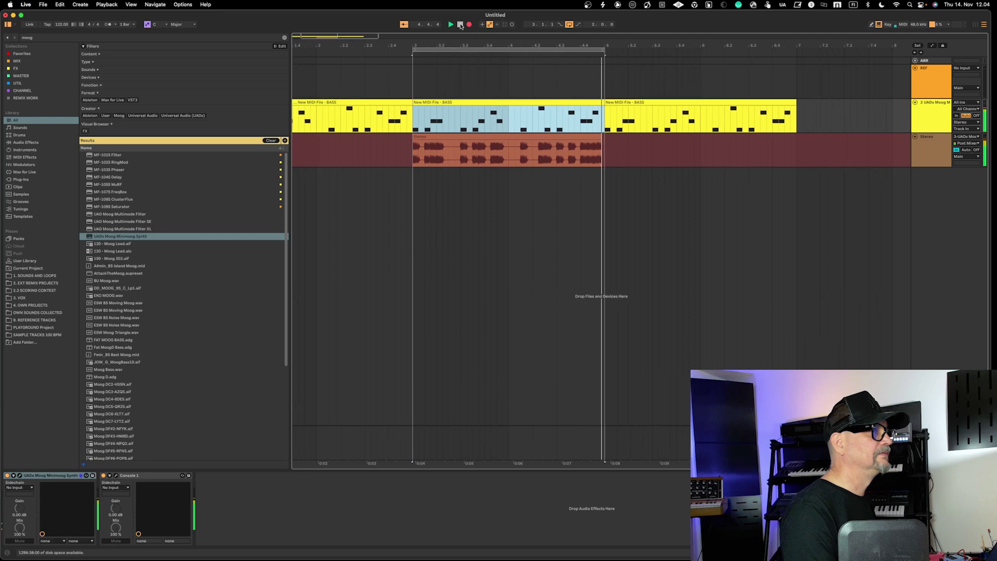
pyautogui.click(460, 25)
pyautogui.click(569, 203)
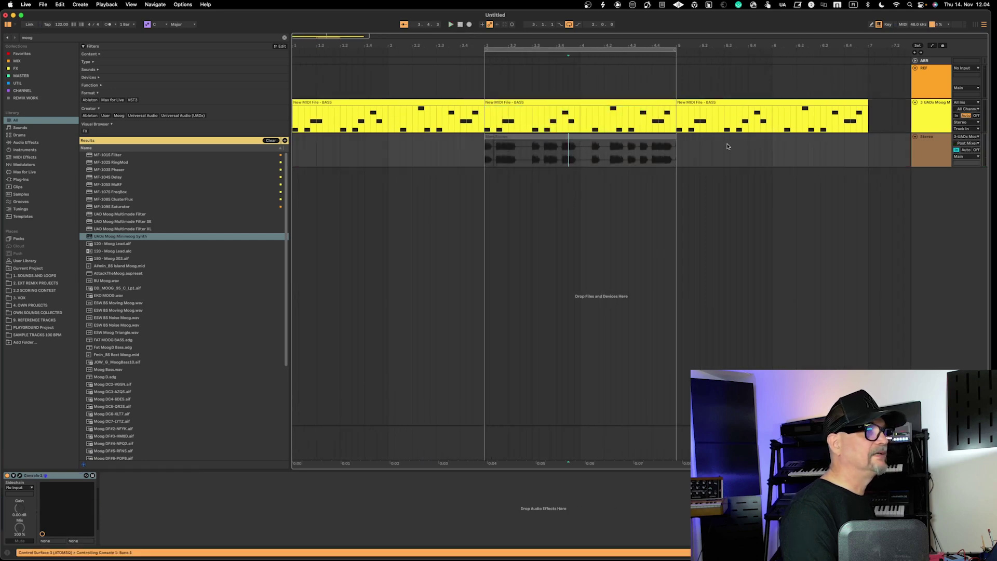
# - Show the Stereo track's take lanes and delete the lower lane holding the short leftover take
pyautogui.rightClick(928, 152)
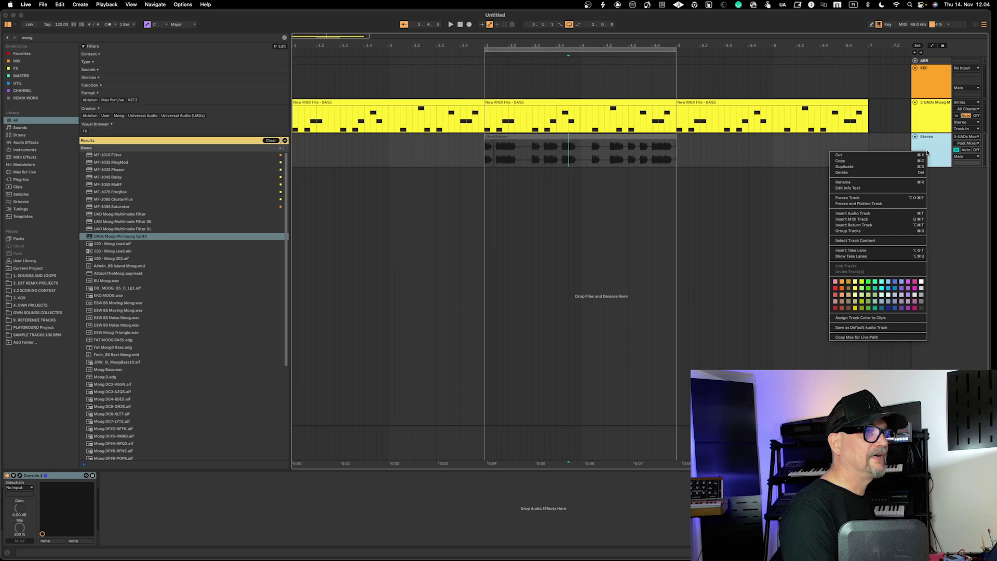
pyautogui.click(892, 258)
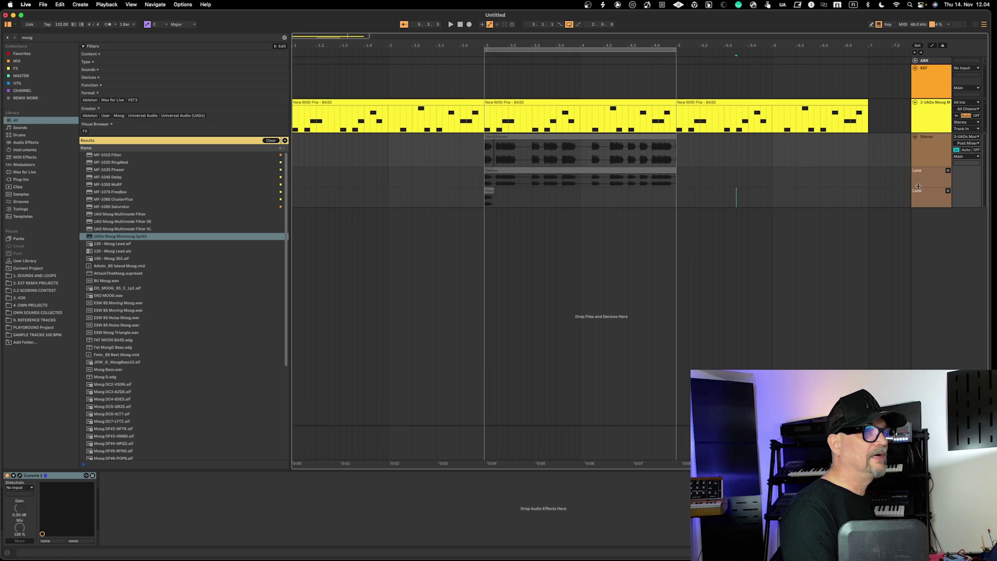
pyautogui.click(940, 199)
pyautogui.rightClick(936, 200)
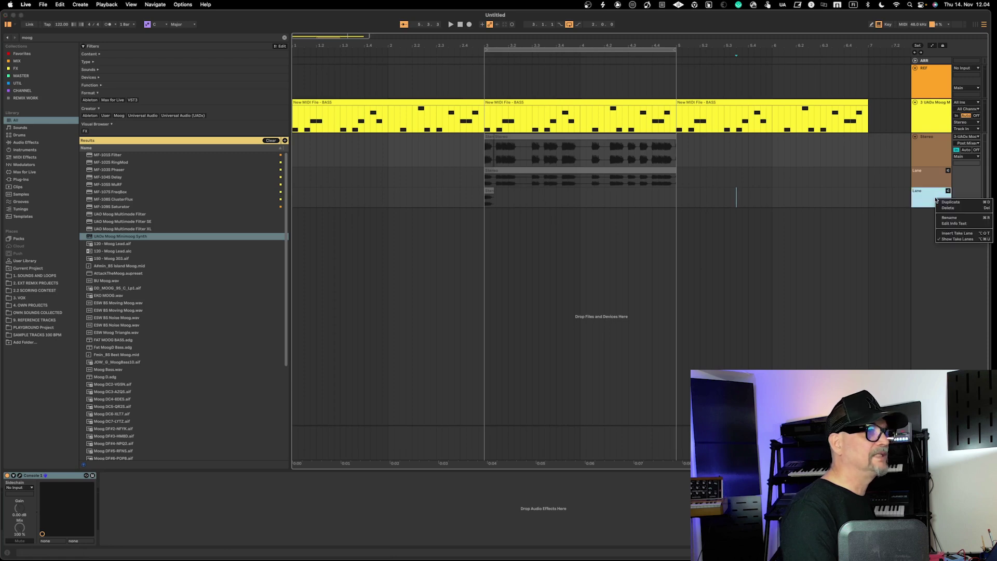
pyautogui.click(949, 208)
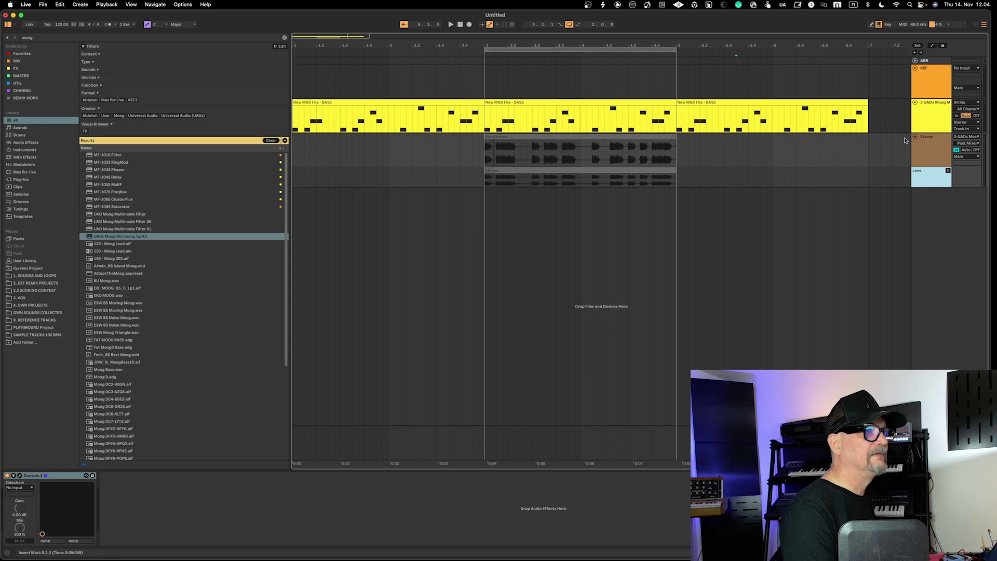
# - Hide the Stereo track's take lanes and delete both recorded clips from its main lane
pyautogui.click(924, 148)
pyautogui.rightClick(924, 148)
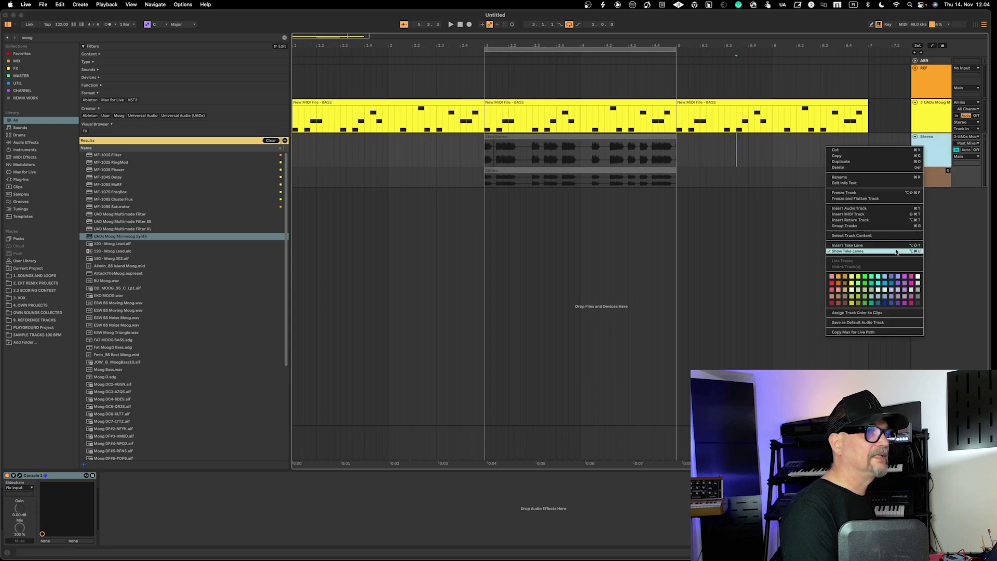
pyautogui.click(897, 251)
pyautogui.click(565, 190)
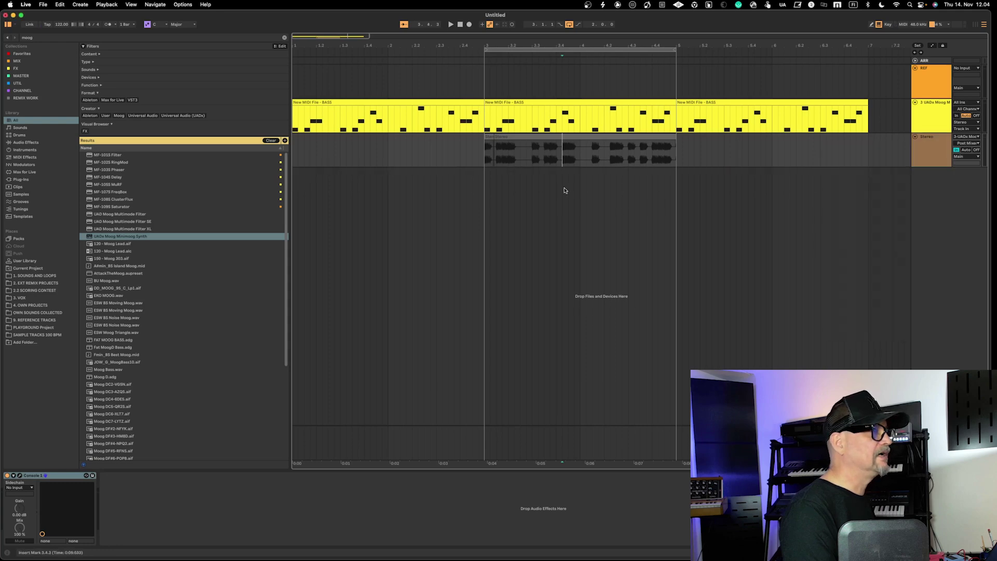
pyautogui.click(489, 136)
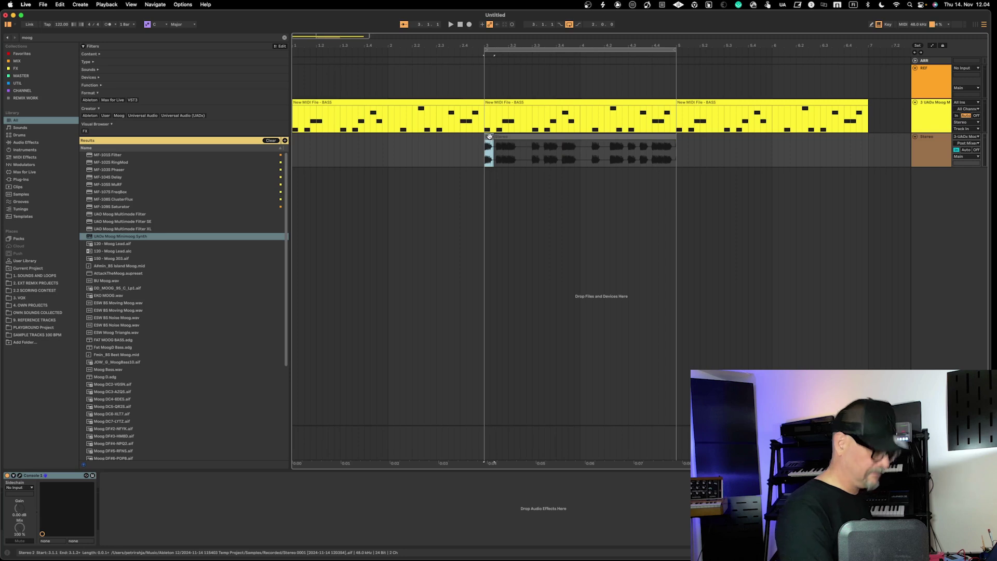
pyautogui.press('Delete')
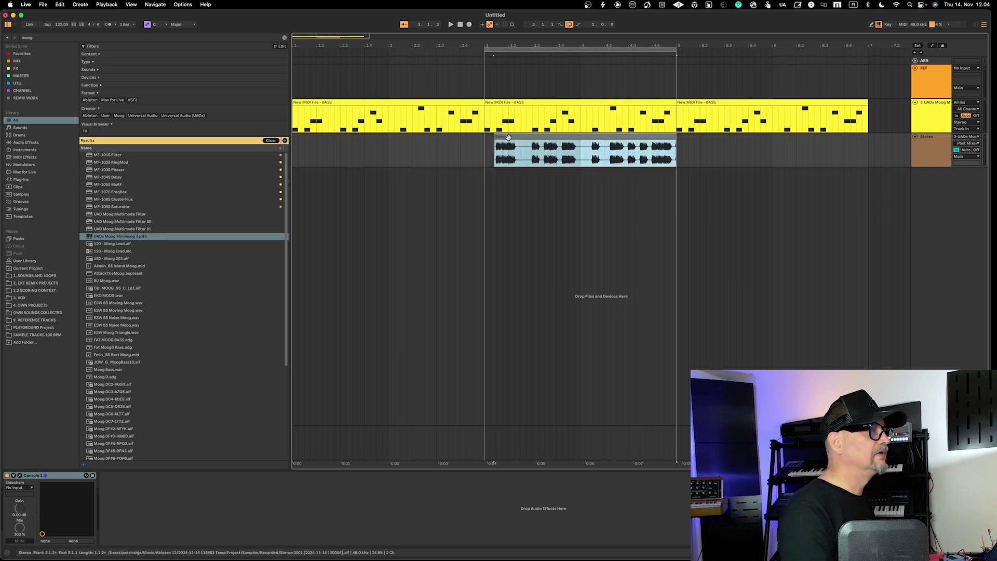
pyautogui.press('Delete')
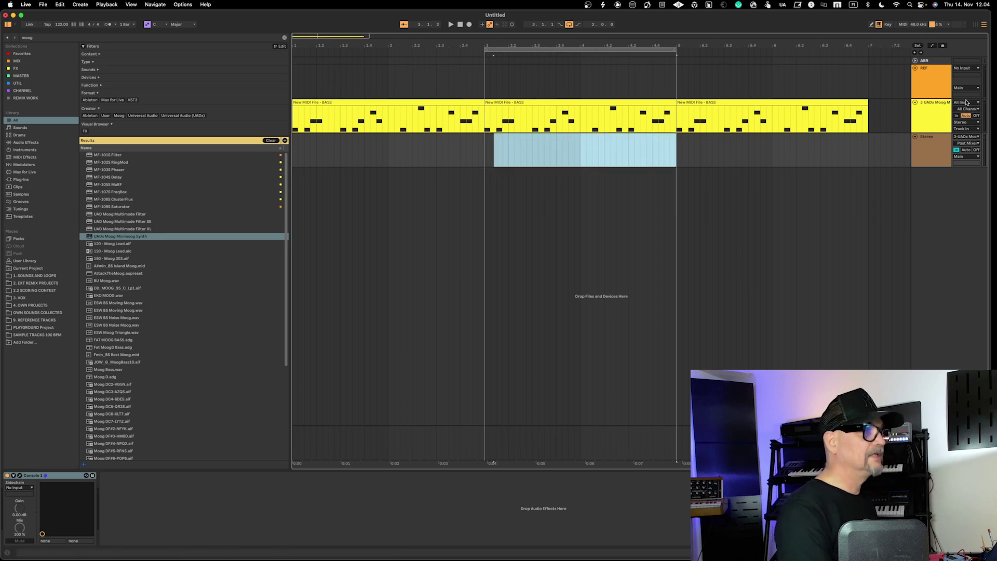
# - Show the Stereo track's take lane and move its full two-bar recording up into the main lane
pyautogui.rightClick(931, 149)
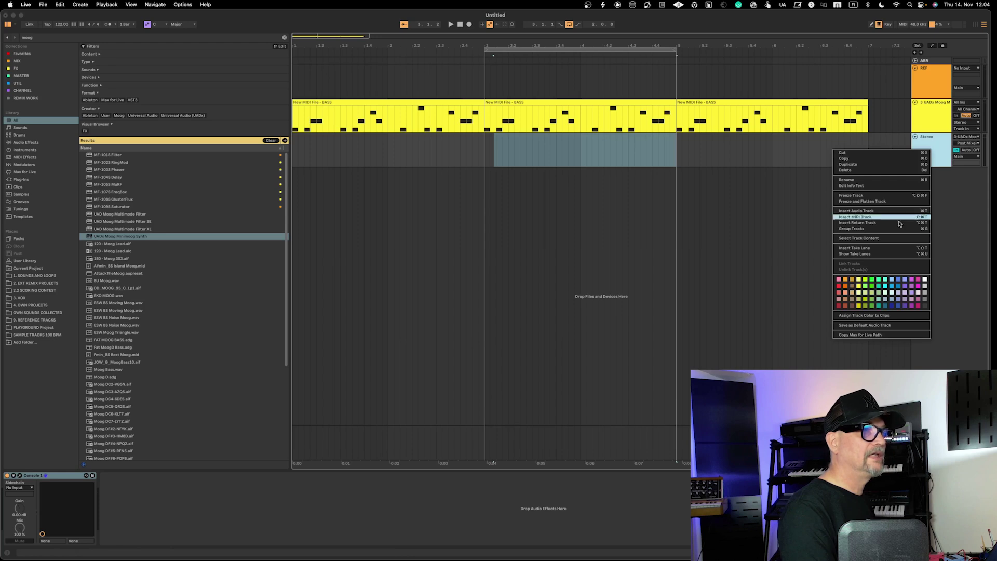
pyautogui.click(891, 248)
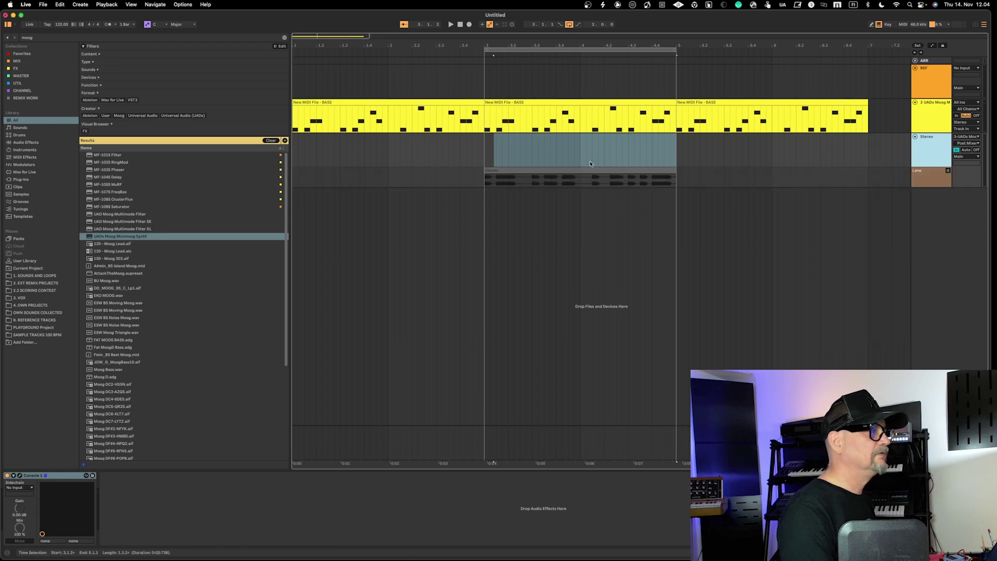
pyautogui.moveTo(591, 170); pyautogui.dragTo(593, 145)
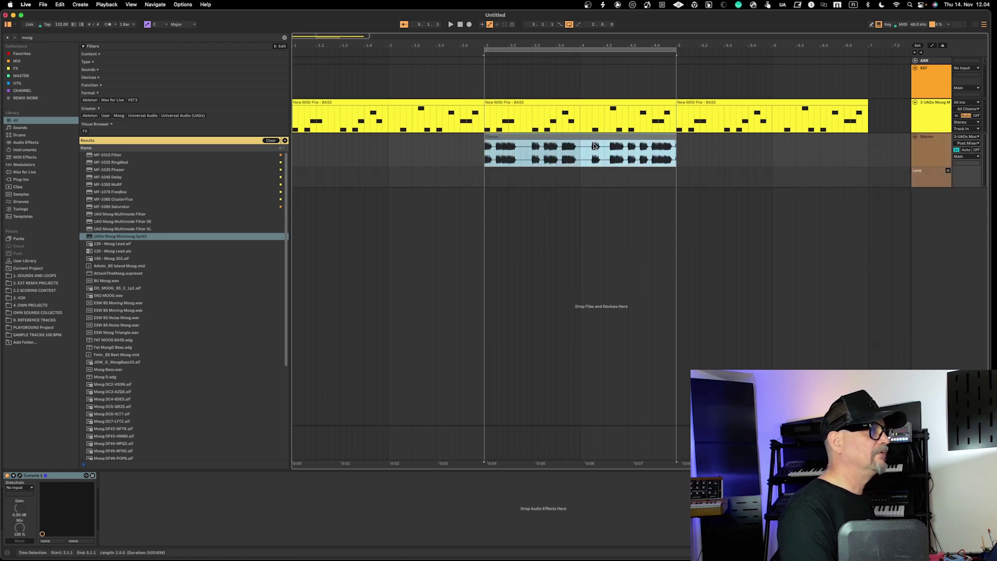
pyautogui.click(615, 217)
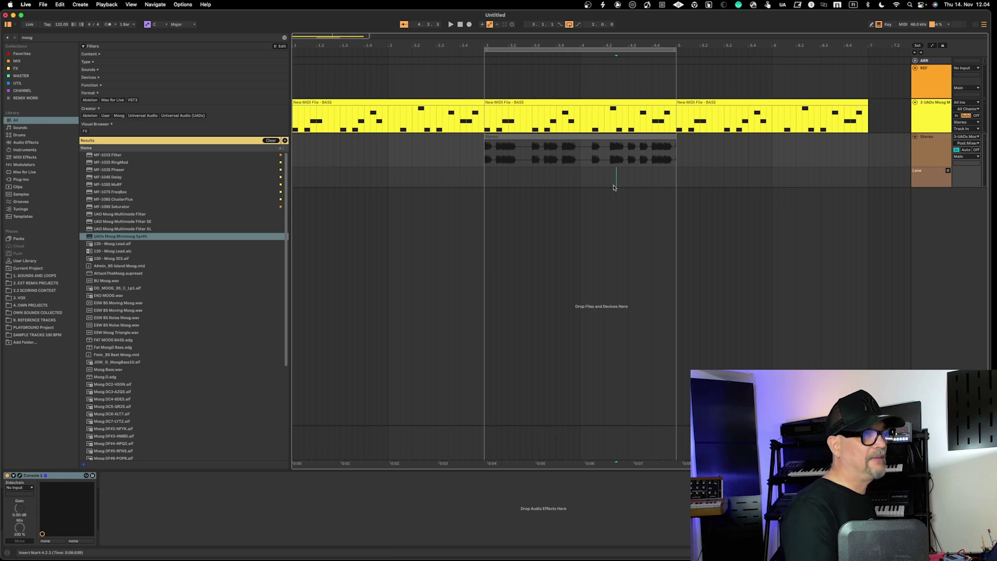
# - Set monitoring to Auto on the Stereo track and to Off on the Minimoog track
pyautogui.click(966, 150)
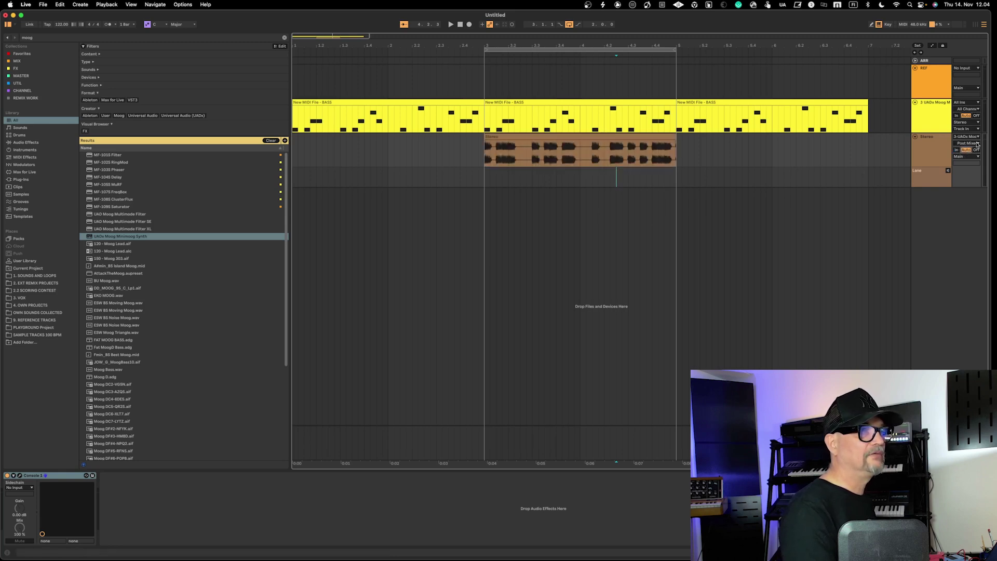
pyautogui.click(975, 116)
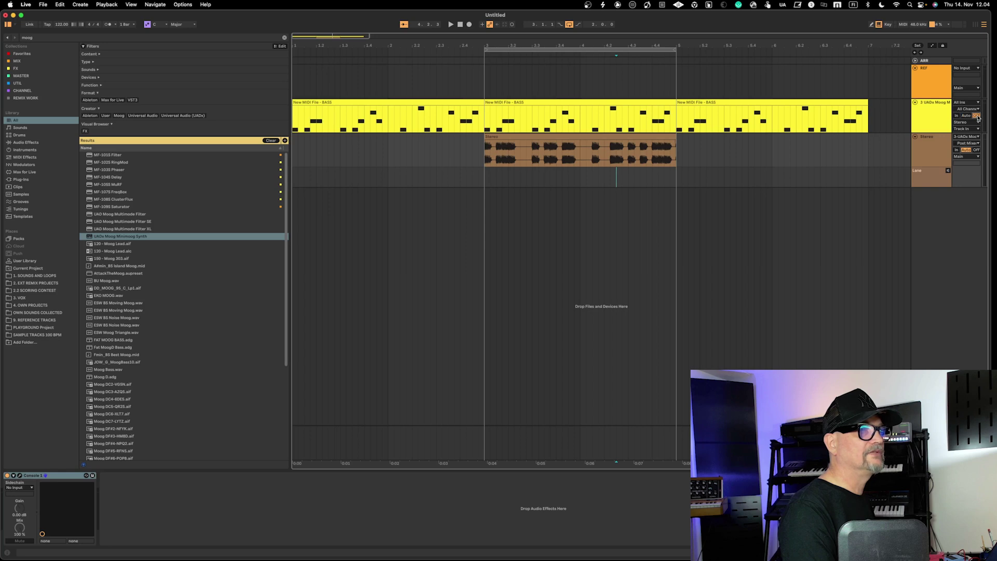
# - Turn off the Moog Minimoog synth device on its track and play back the recorded Stereo clip
pyautogui.click(922, 109)
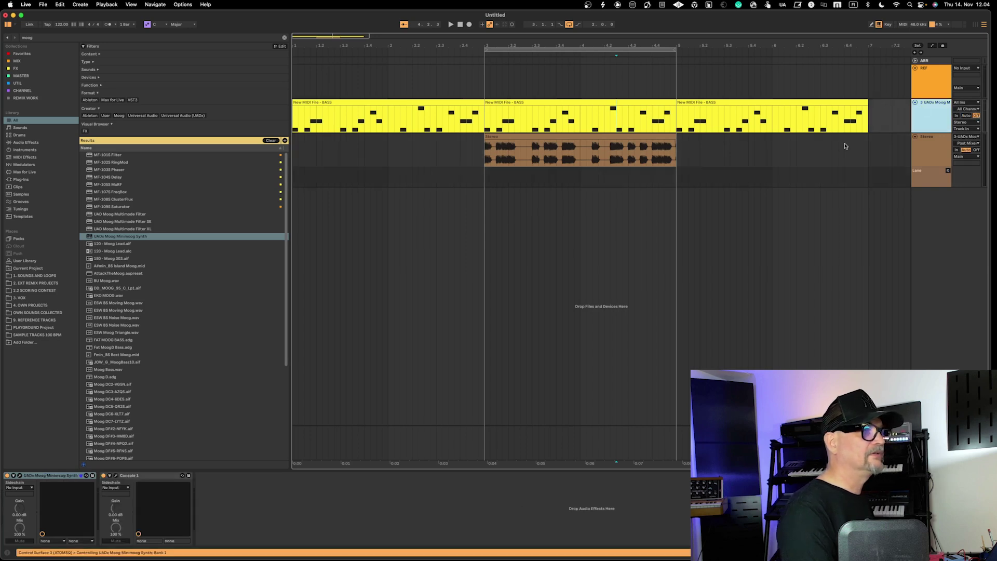
pyautogui.click(8, 477)
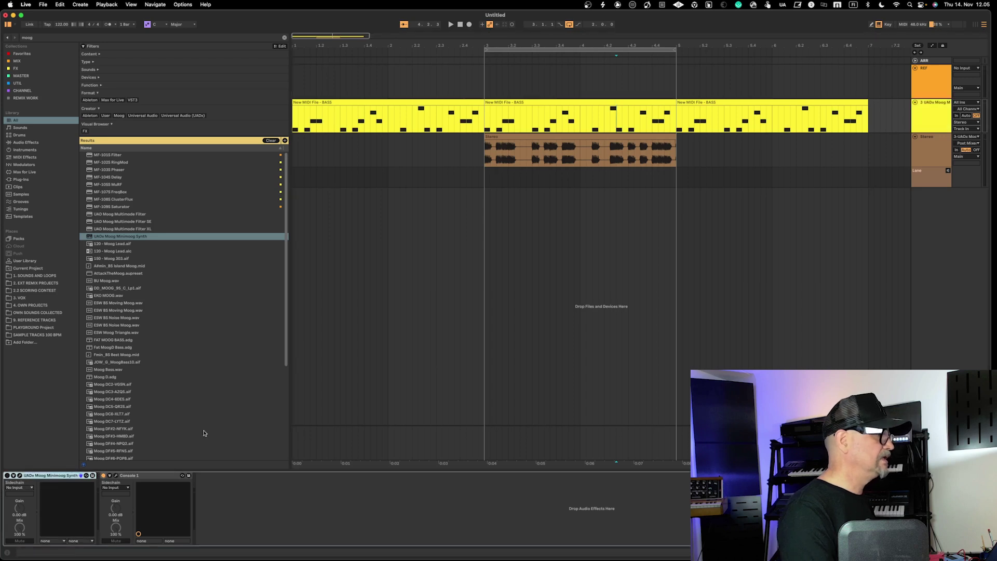
pyautogui.press('space')
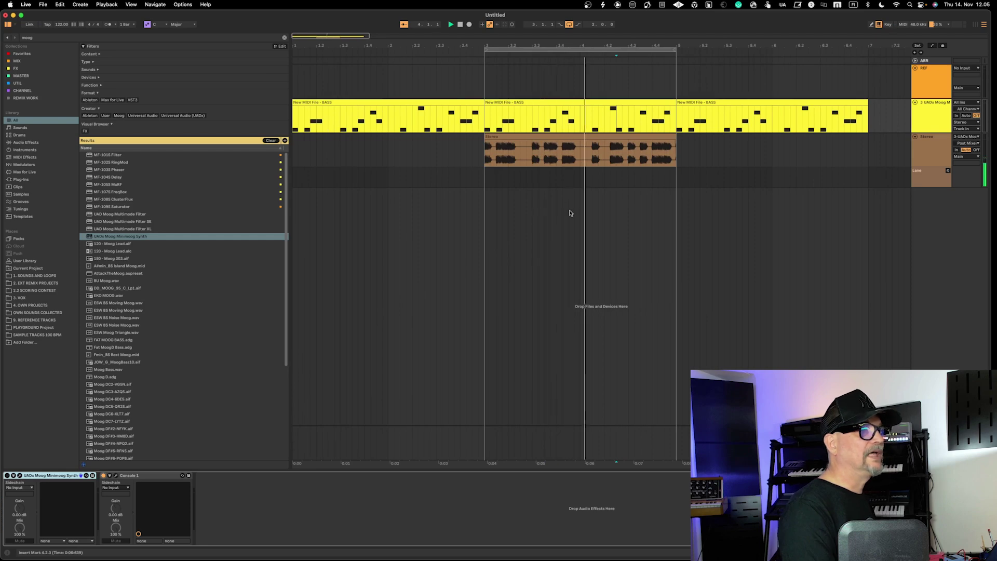
pyautogui.press('Tab')
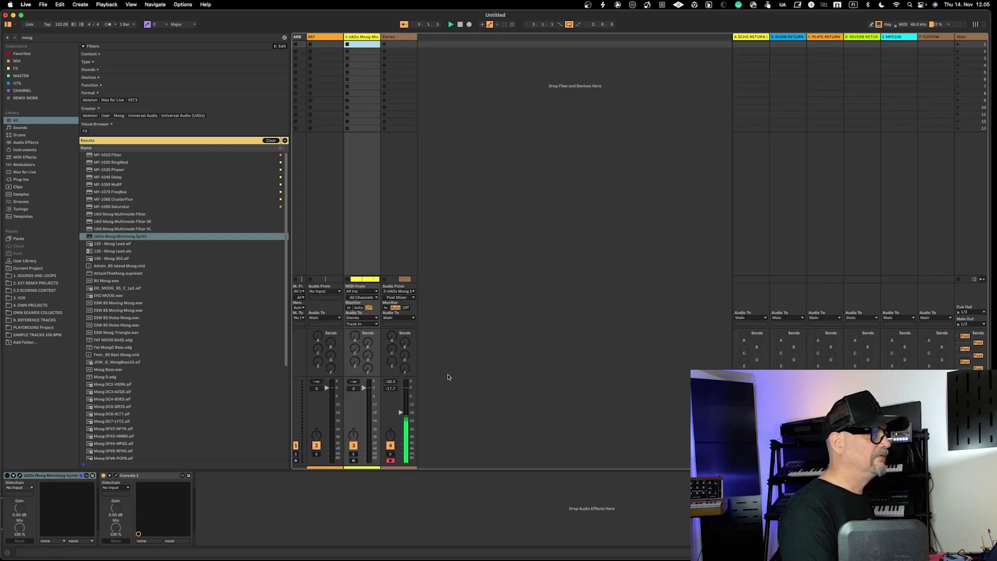
pyautogui.press('Tab')
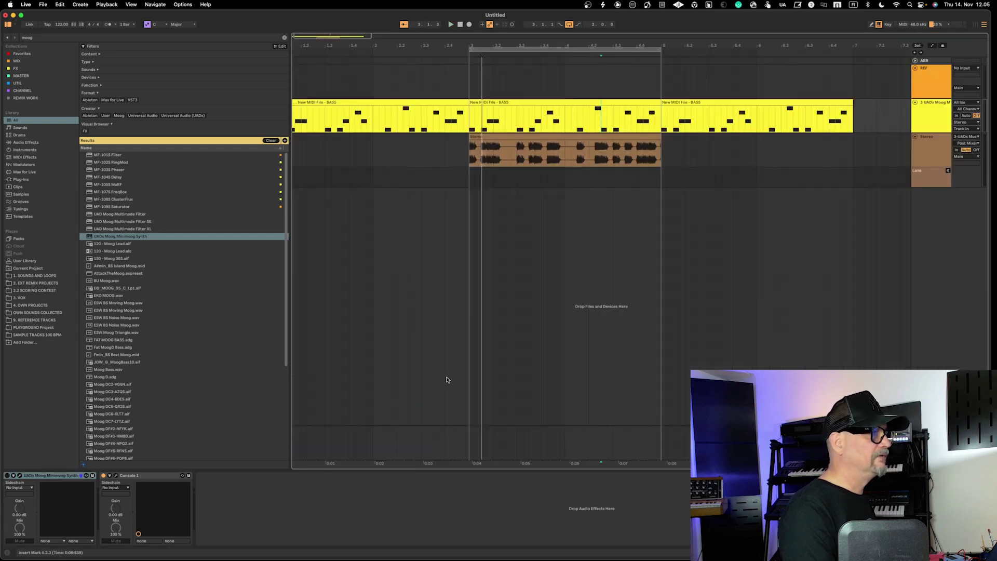
pyautogui.click(581, 144)
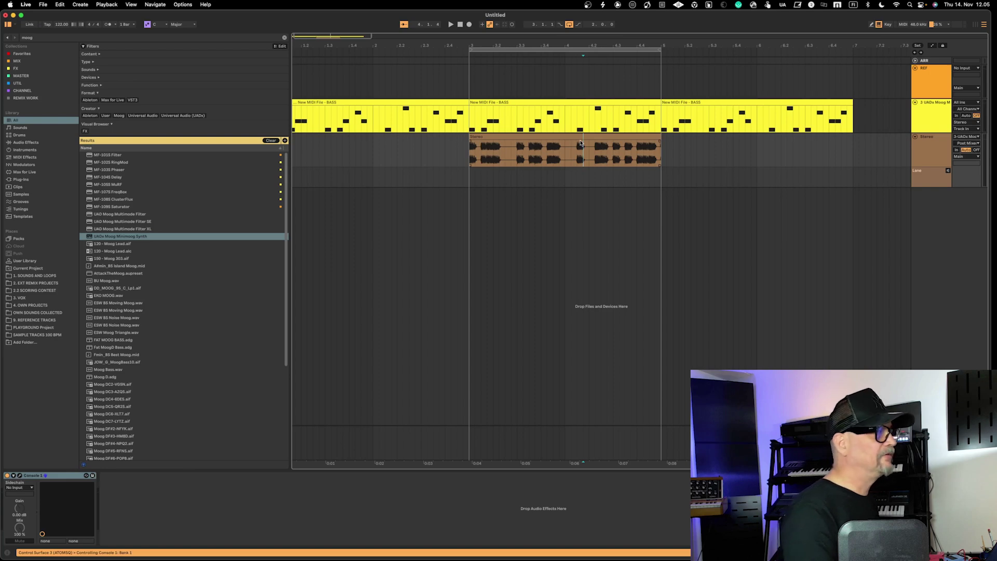
pyautogui.click(580, 137)
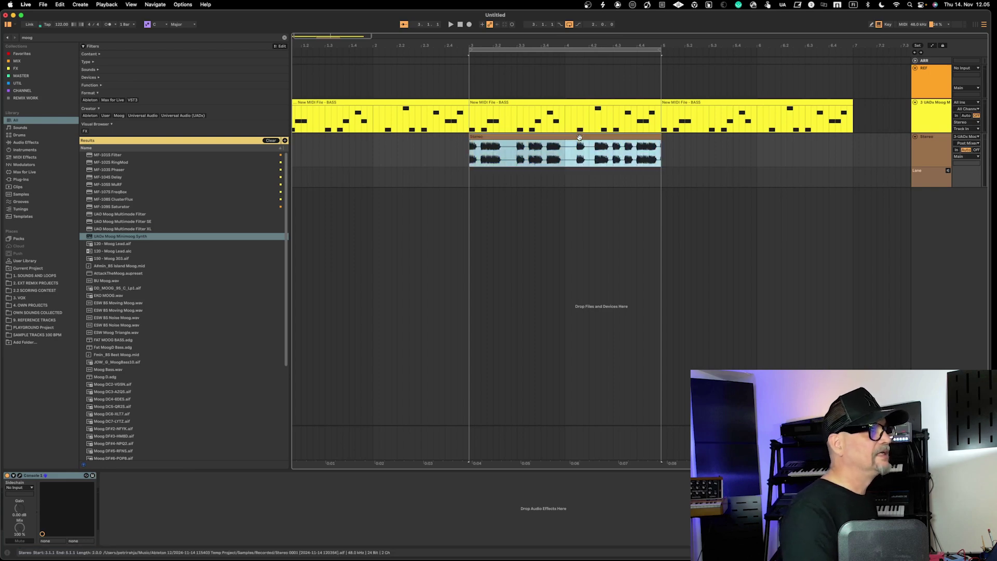
pyautogui.click(562, 242)
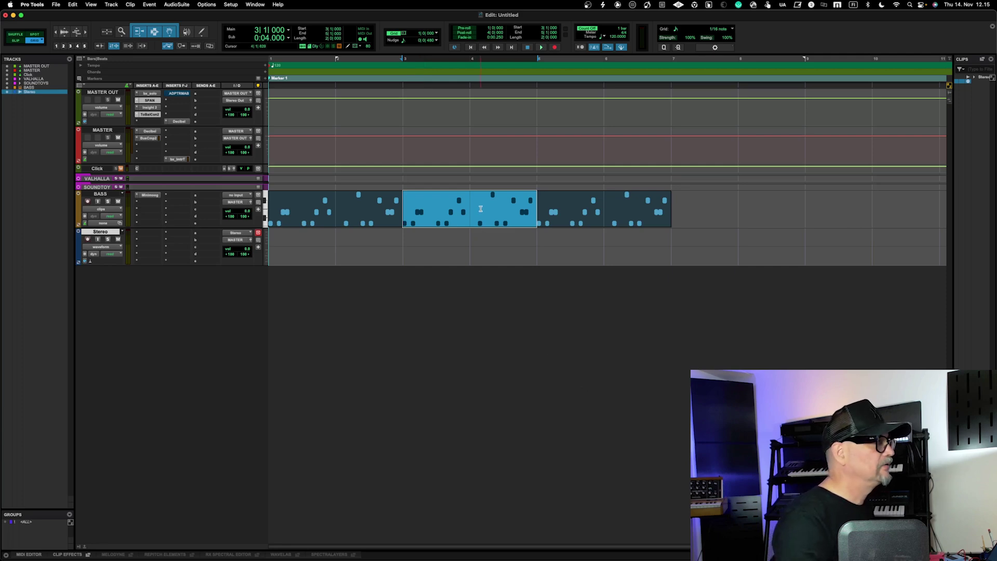
# - Switch to Pro Tools and examine the Track Bounce options, leaving the dialog without bouncing
pyautogui.rightClick(481, 208)
pyautogui.press('Escape')
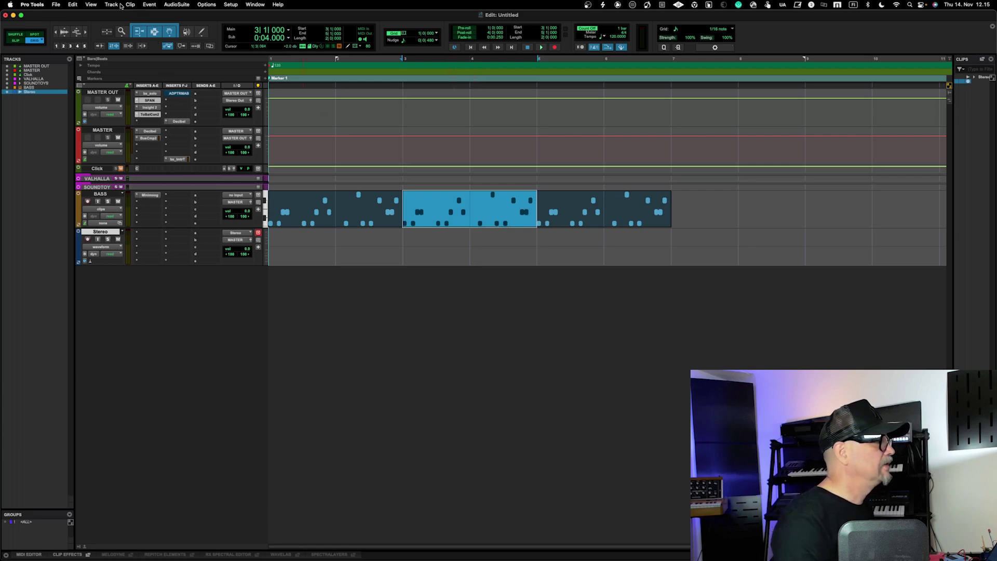
pyautogui.click(111, 5)
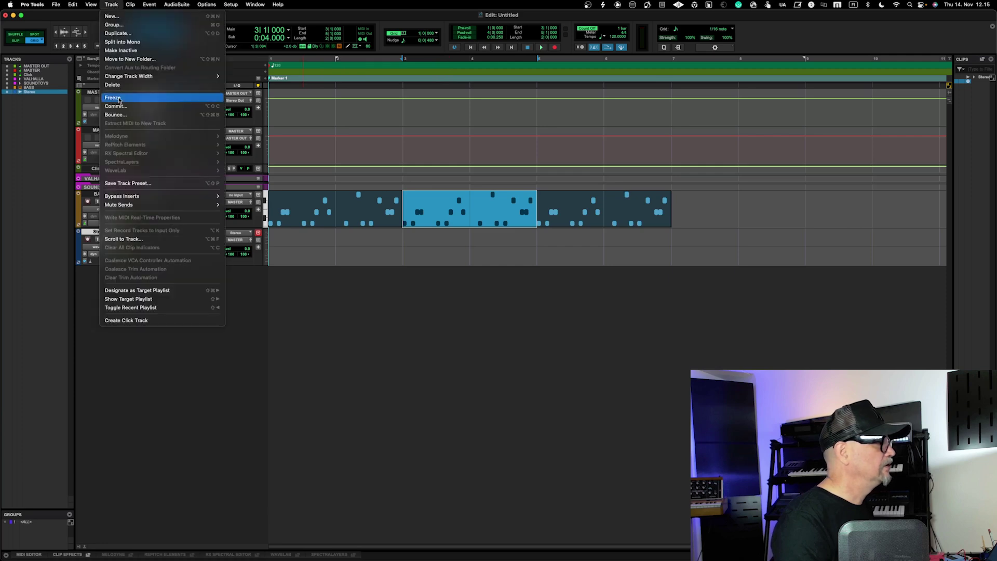
pyautogui.click(162, 113)
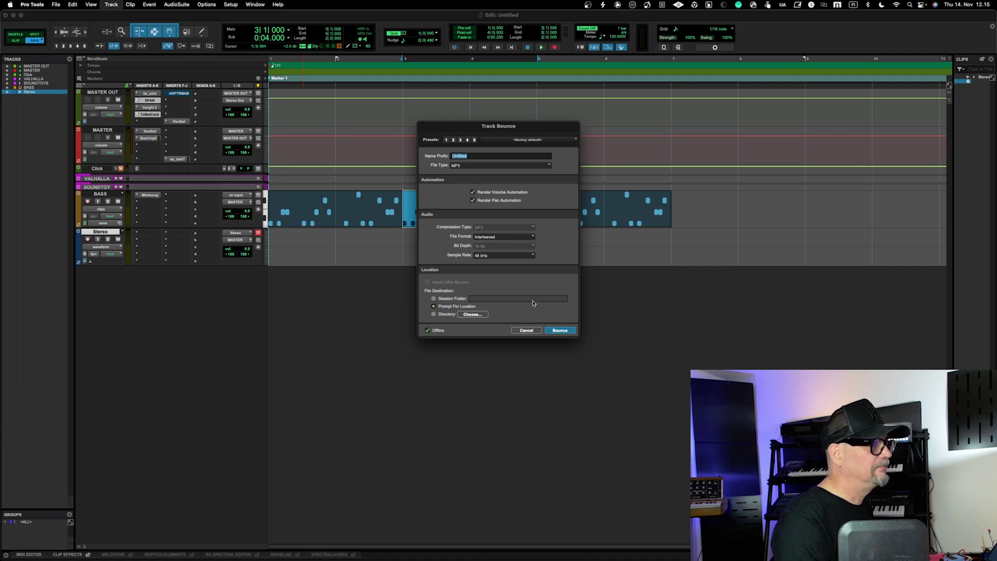
pyautogui.click(526, 331)
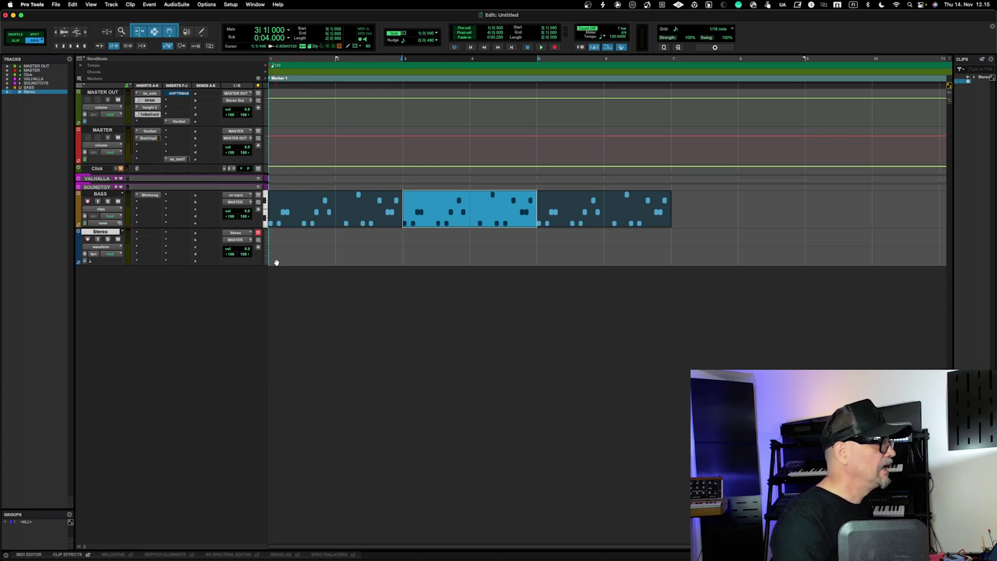
# - Play the selected middle BASS clip and view the Minimoog instrument on the BASS track
pyautogui.press('space')
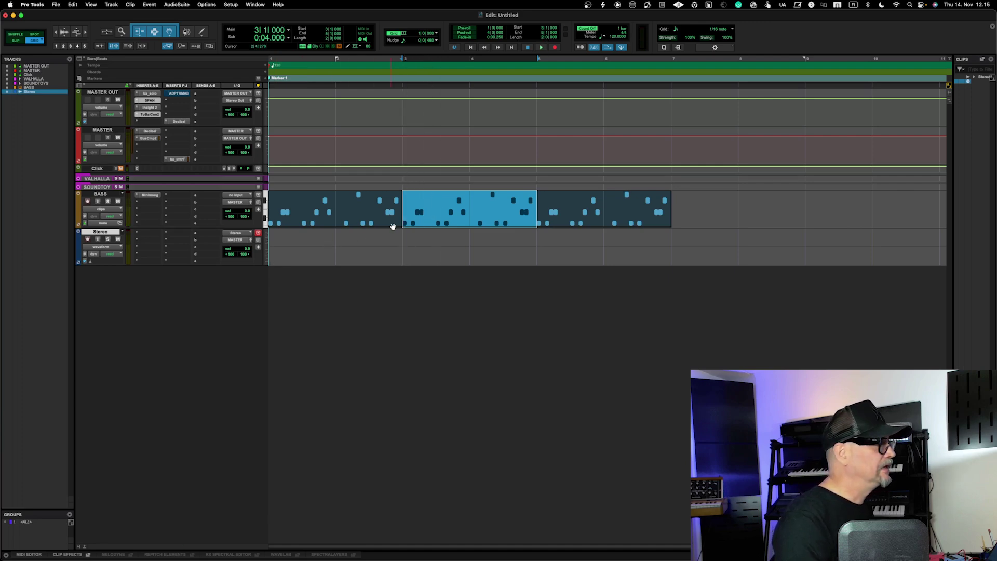
pyautogui.click(144, 196)
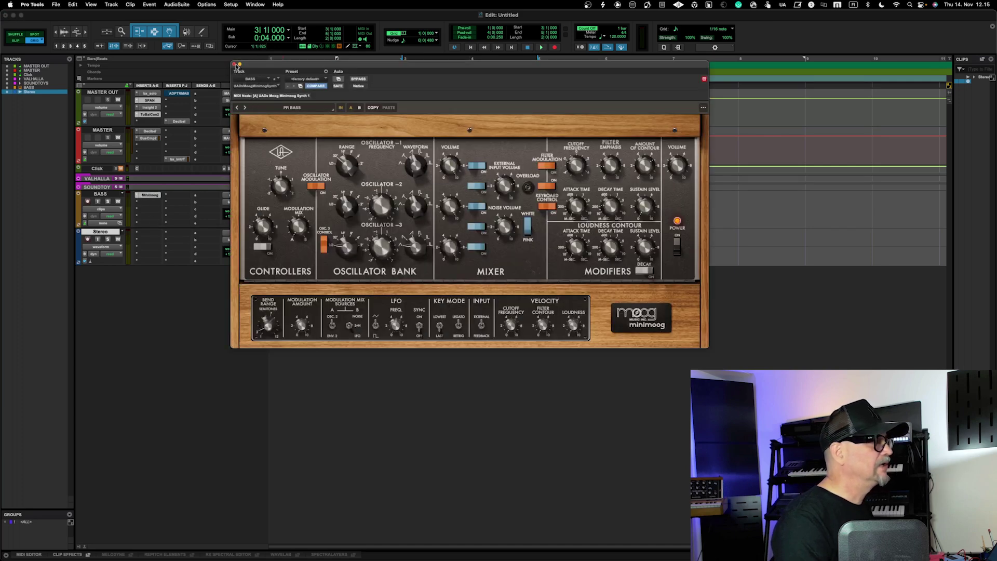
pyautogui.click(235, 65)
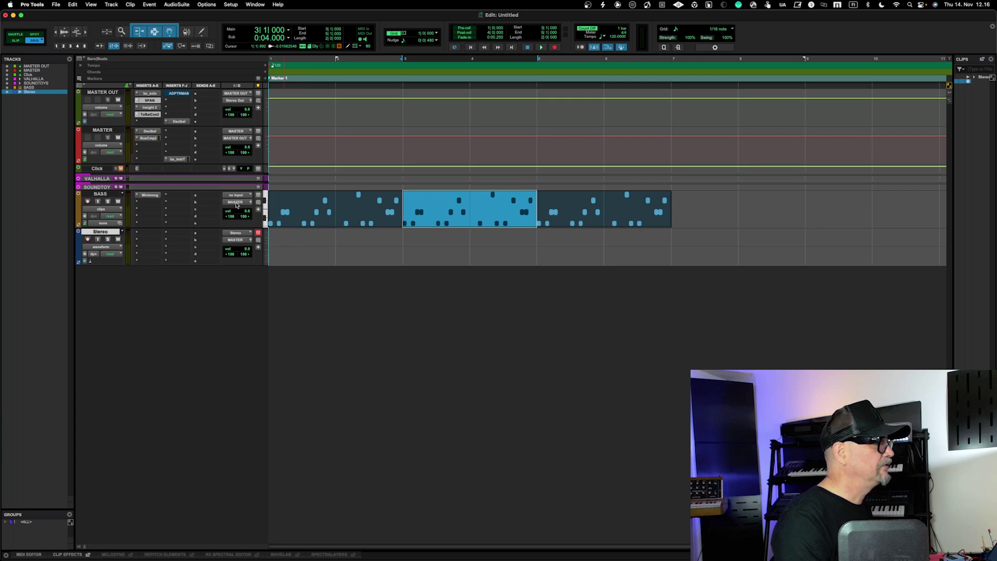
# - Route the BASS track's output to the Stereo track
pyautogui.click(237, 204)
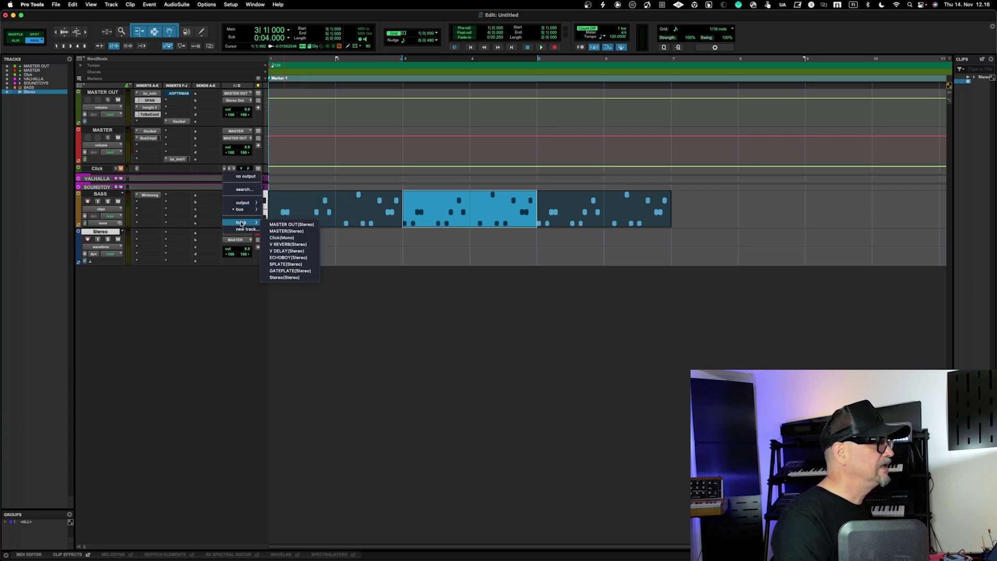
pyautogui.moveTo(242, 203)
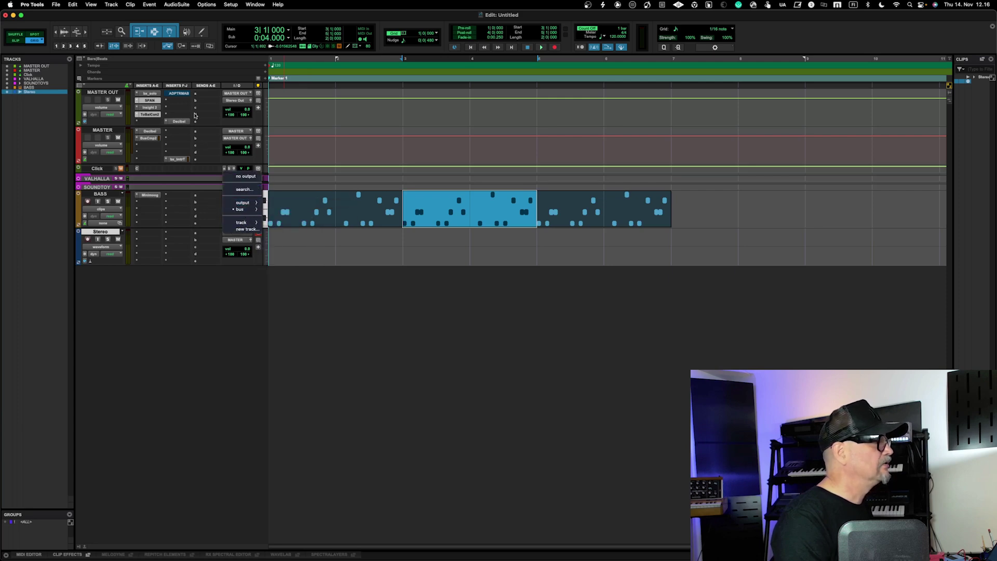
pyautogui.moveTo(241, 222)
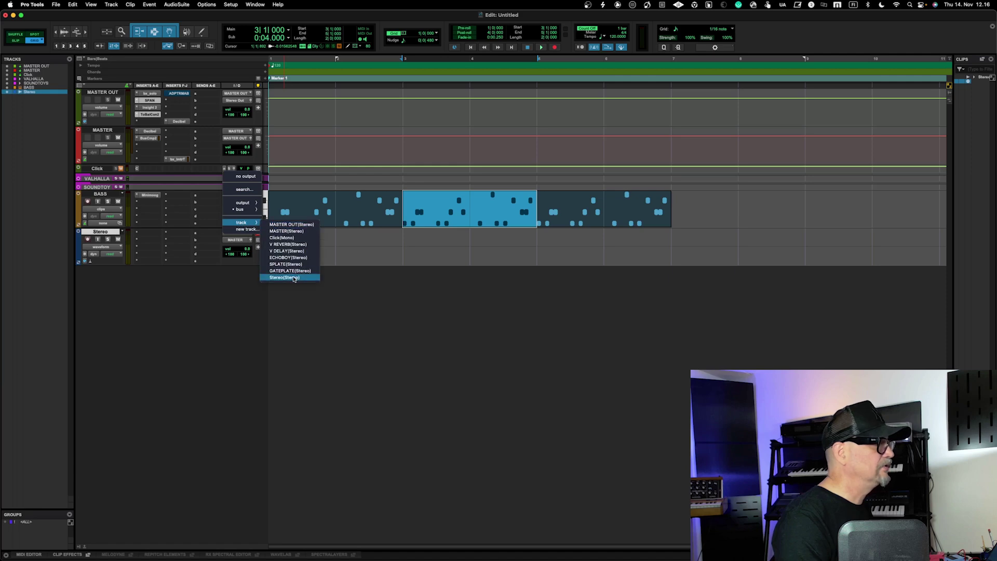
pyautogui.click(295, 279)
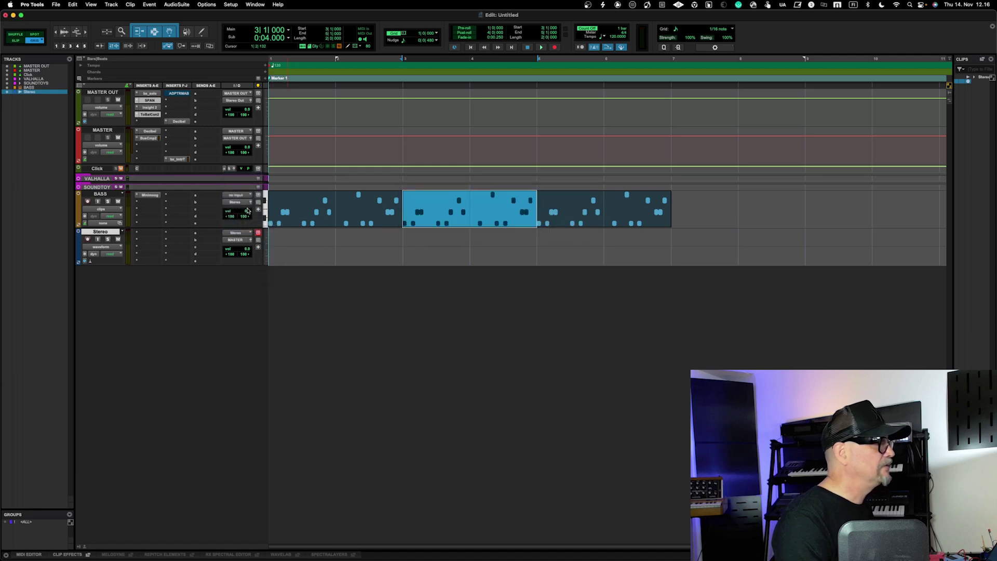
# - Enable input monitoring on the Stereo track and play the selection to check the incoming signal
pyautogui.click(98, 239)
pyautogui.press('space')
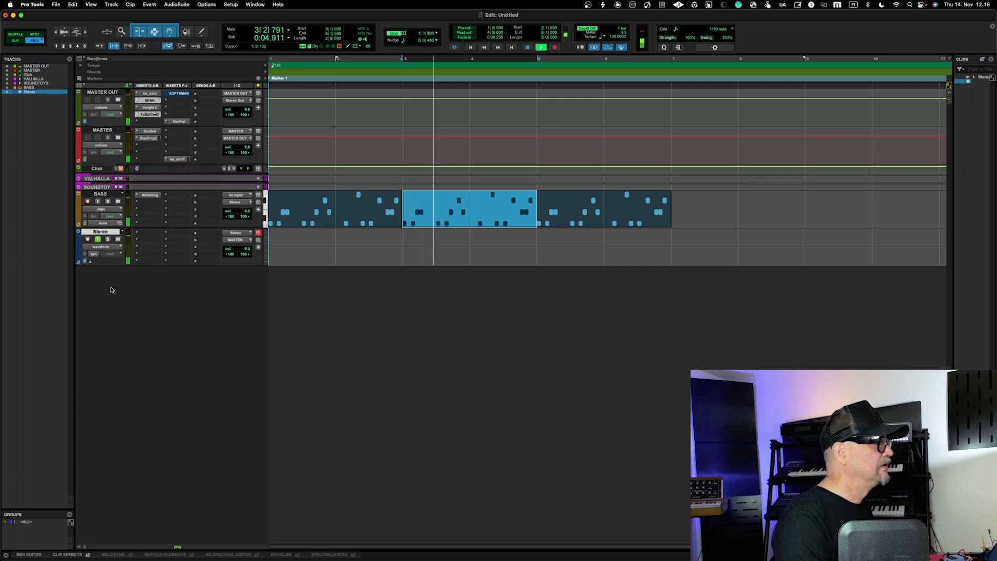
pyautogui.press('space')
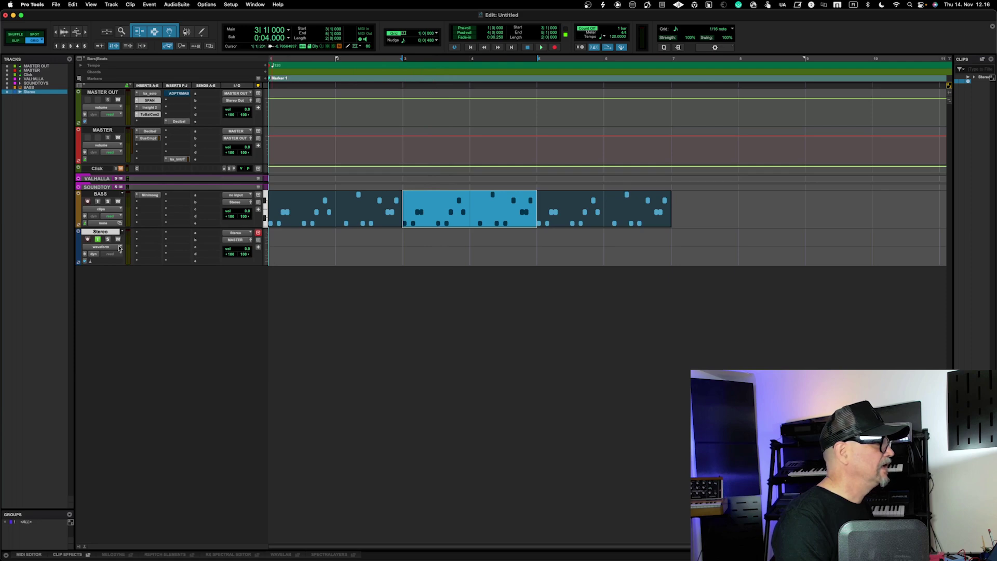
# - Record-enable the Stereo track and record the selected two-bar bass passage onto it
pyautogui.click(89, 239)
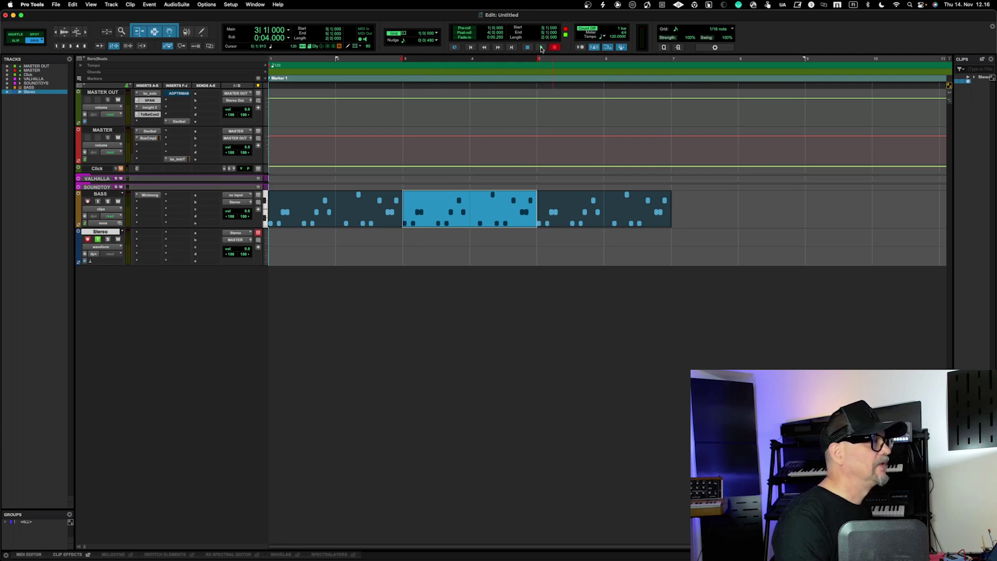
pyautogui.click(541, 49)
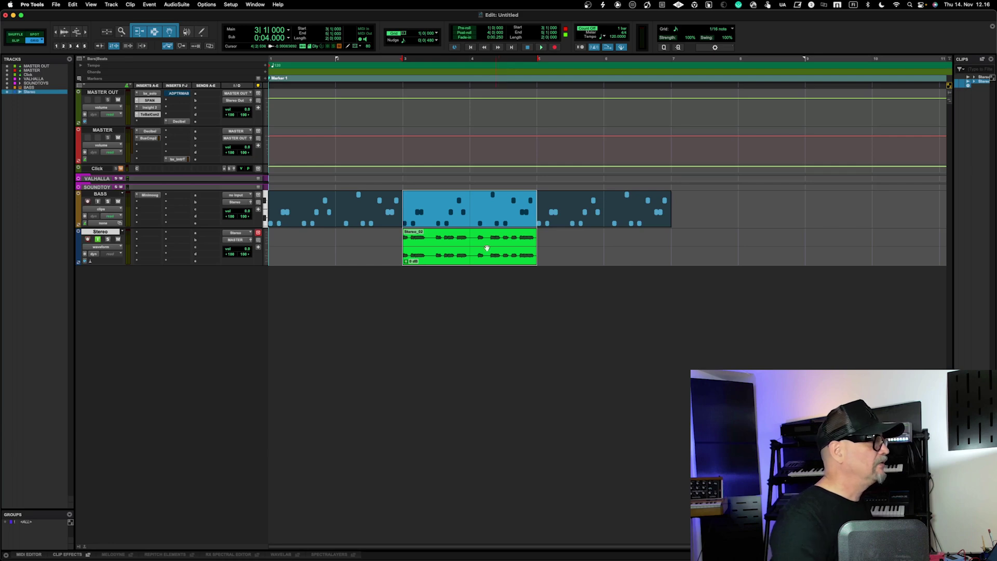
# - Make the BASS track inactive
pyautogui.click(100, 195)
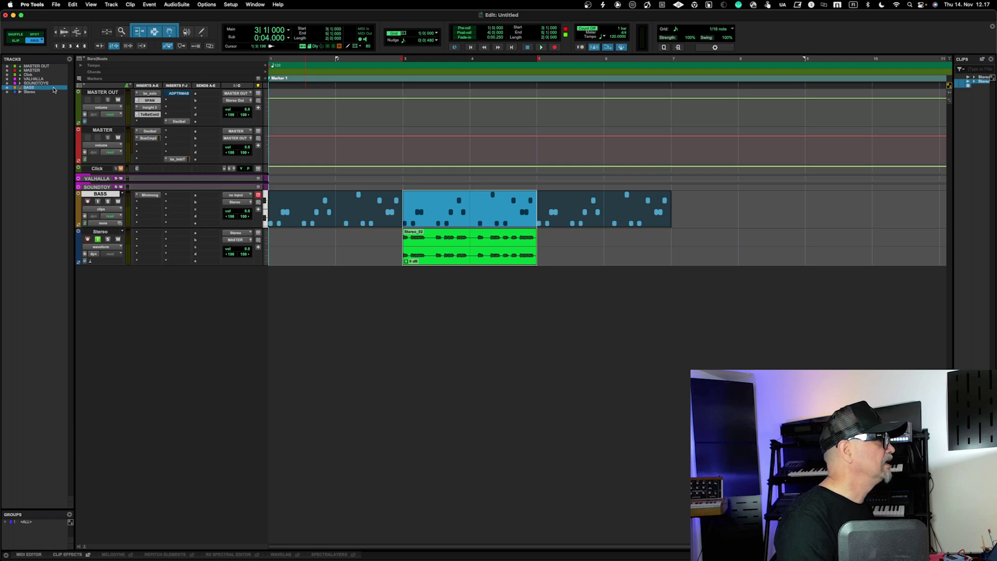
pyautogui.rightClick(53, 90)
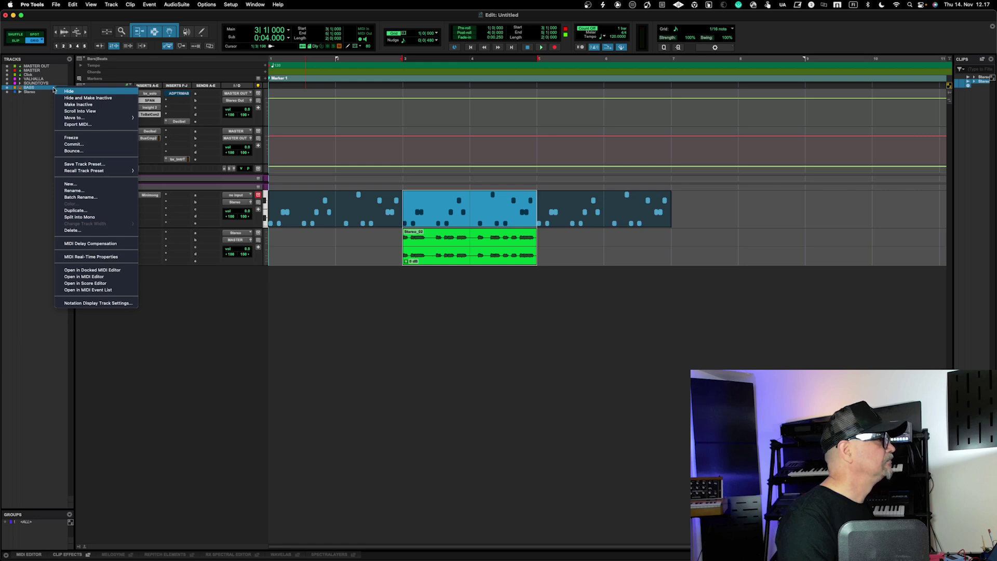
pyautogui.click(78, 104)
# - Turn off input monitoring on the Stereo track and play back its recorded audio clip
pyautogui.press('space')
pyautogui.press('space')
pyautogui.click(99, 239)
pyautogui.press('space')
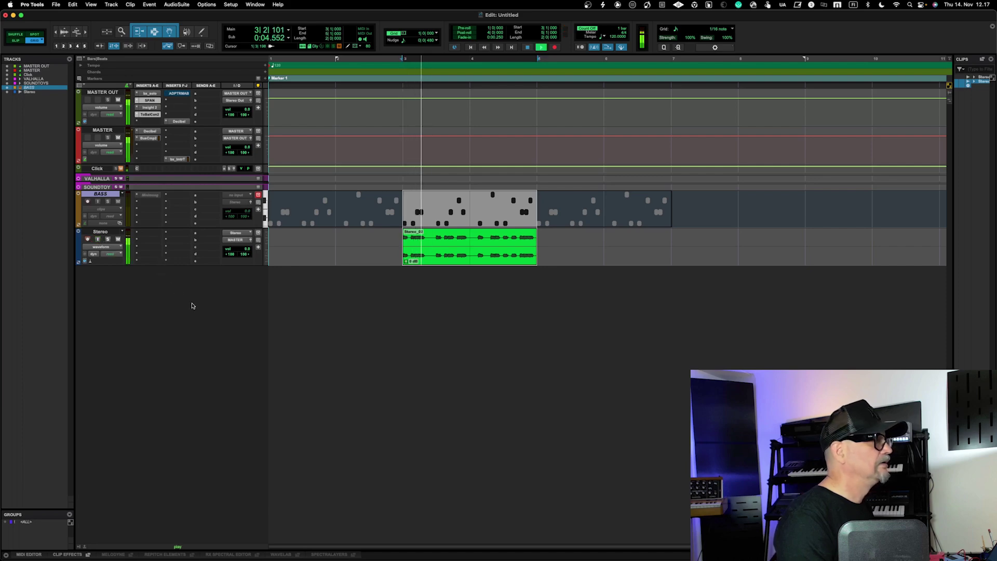
pyautogui.press('space')
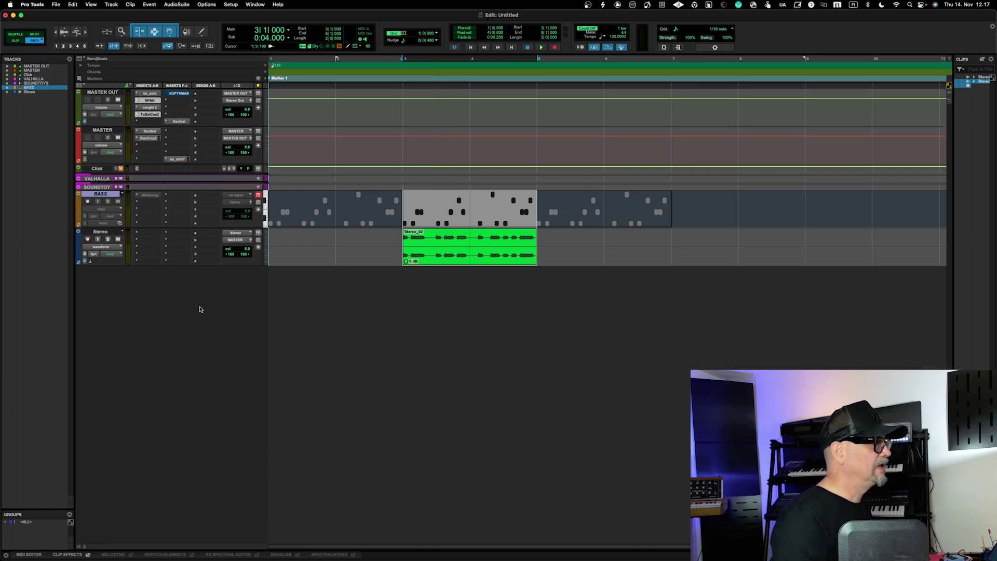
pyautogui.press('space')
pyautogui.press('space')
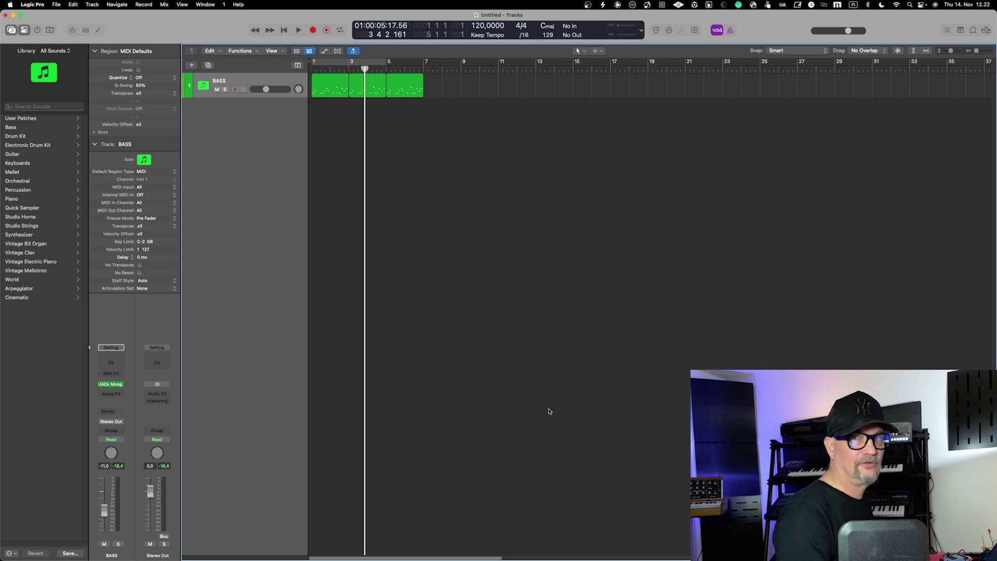
# - Switch to Logic Pro and bounce the middle BASS region in place to a new track, muting the source region
pyautogui.rightClick(370, 83)
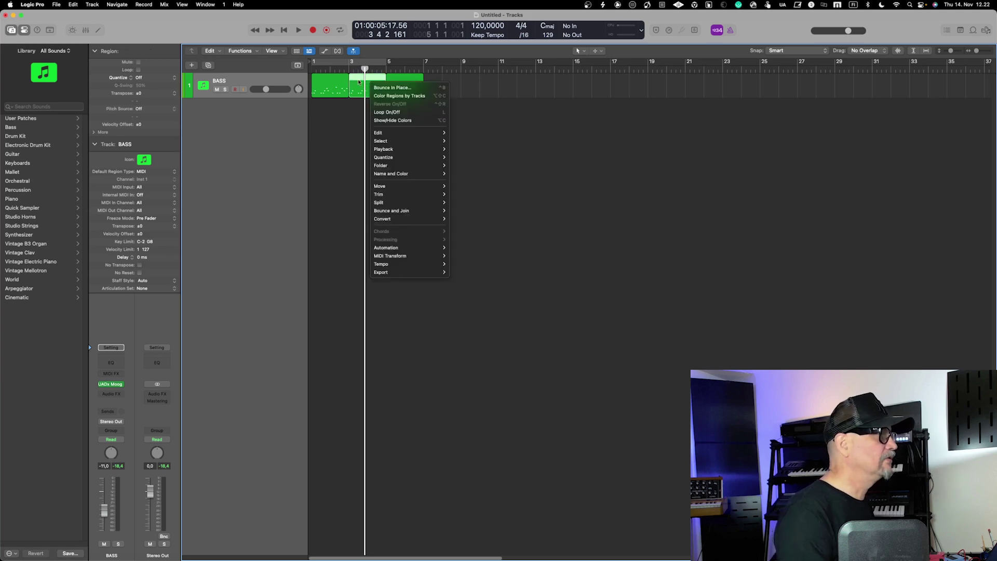
pyautogui.click(326, 86)
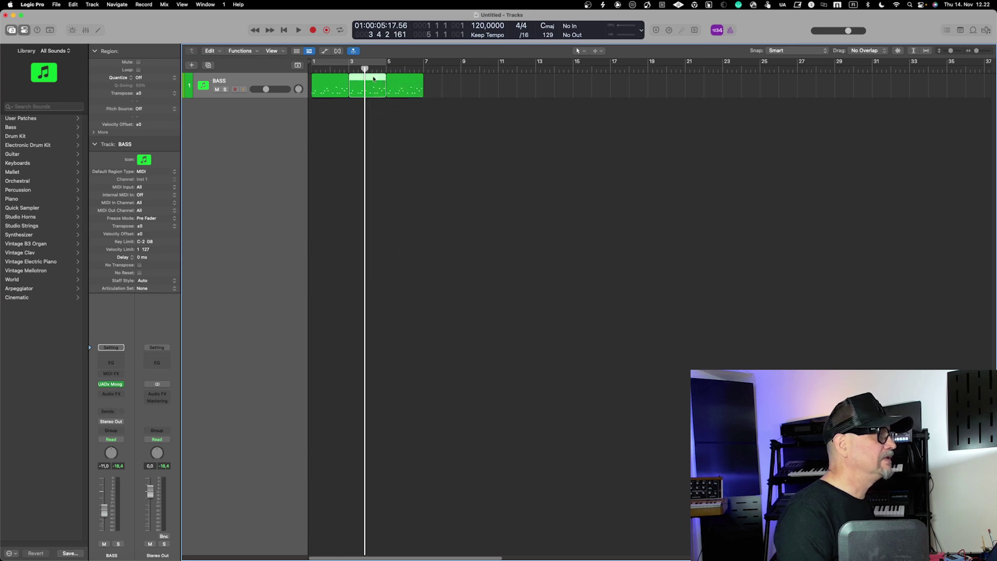
pyautogui.rightClick(374, 78)
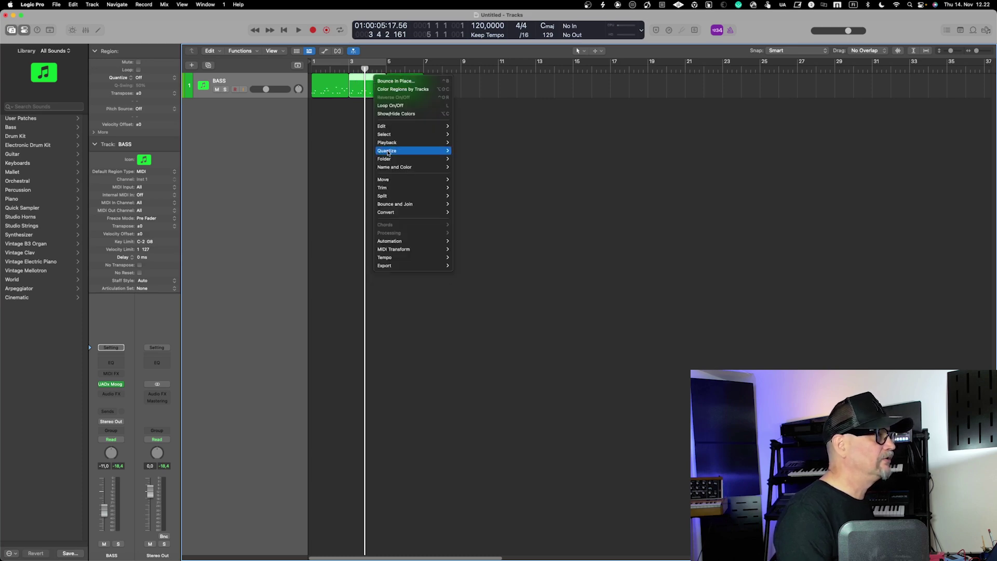
pyautogui.moveTo(395, 207)
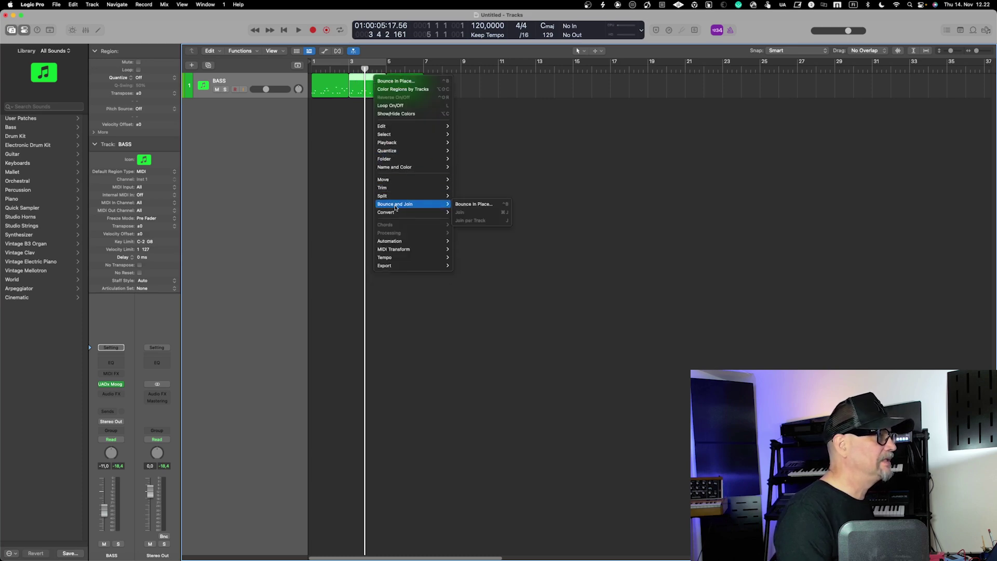
pyautogui.click(461, 204)
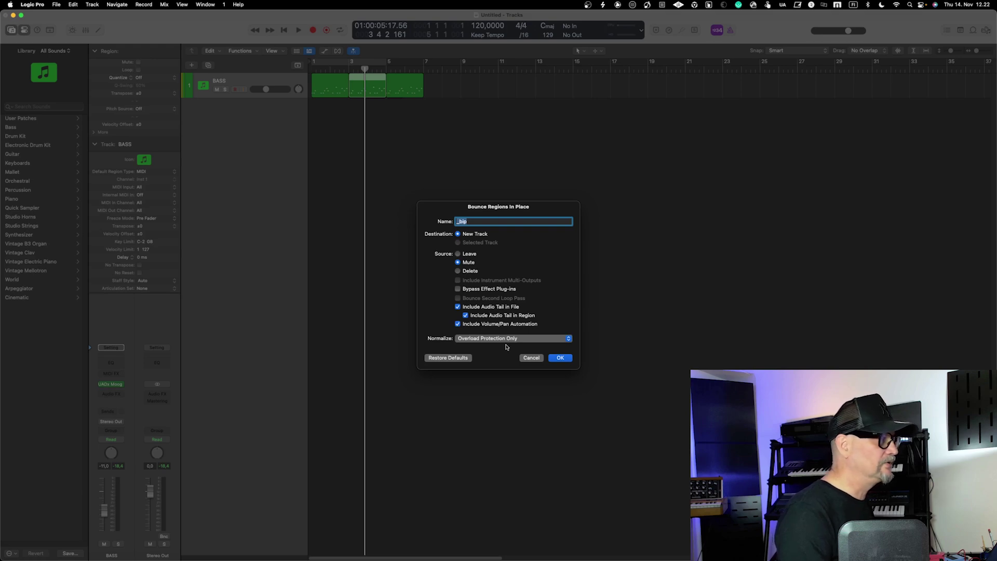
pyautogui.click(560, 358)
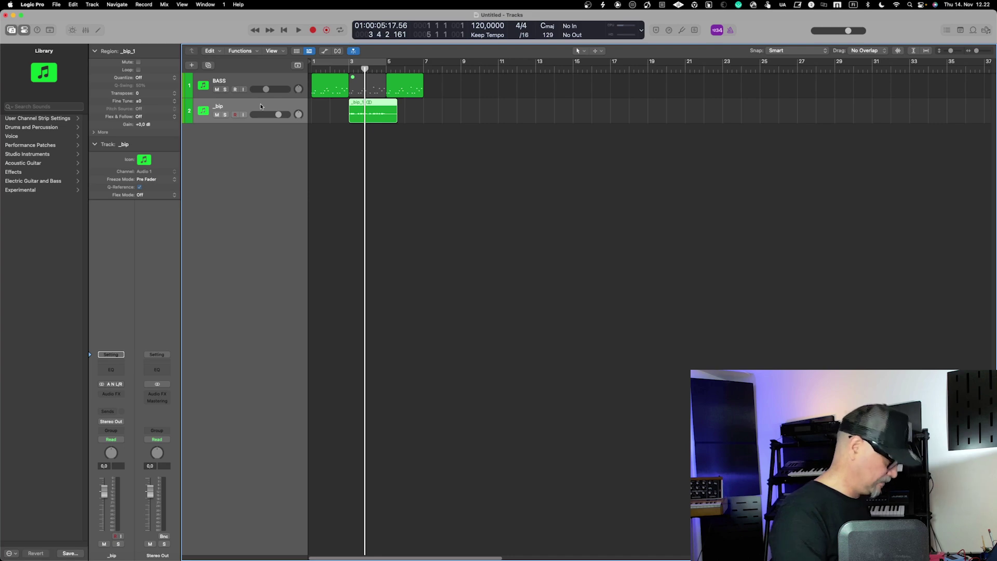
# - Undo the bounce in place and play the original BASS track
pyautogui.press('super+z')
pyautogui.press('space')
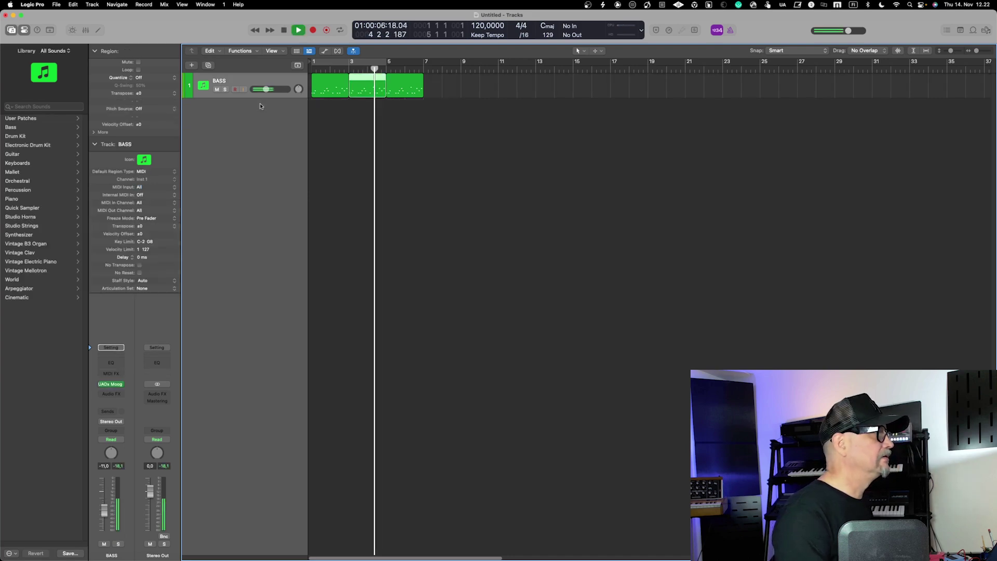
# - Bounce the middle BASS region in place to a new track, muting the source region and keeping the audio tail and volume/pan automation included
pyautogui.press('space')
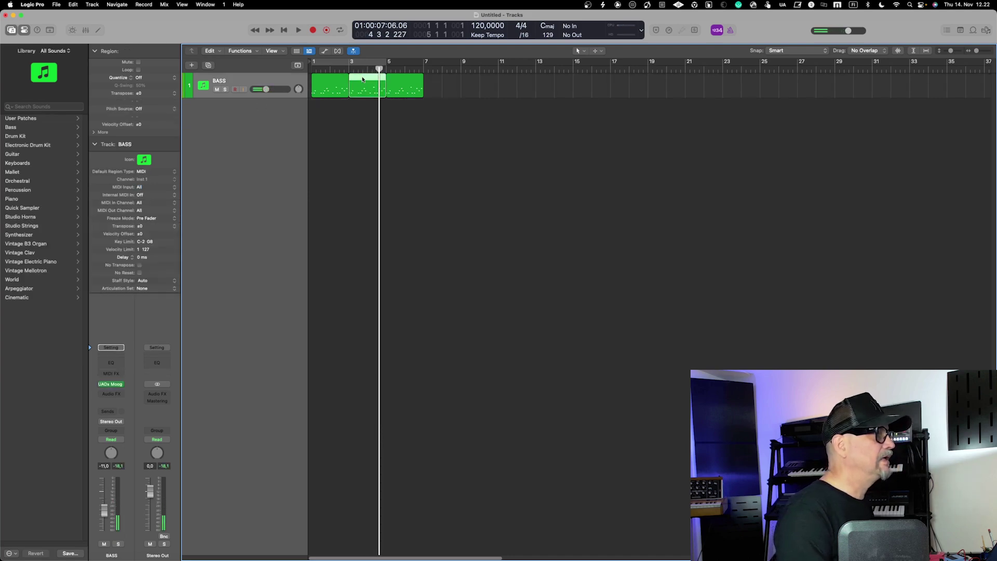
pyautogui.rightClick(363, 79)
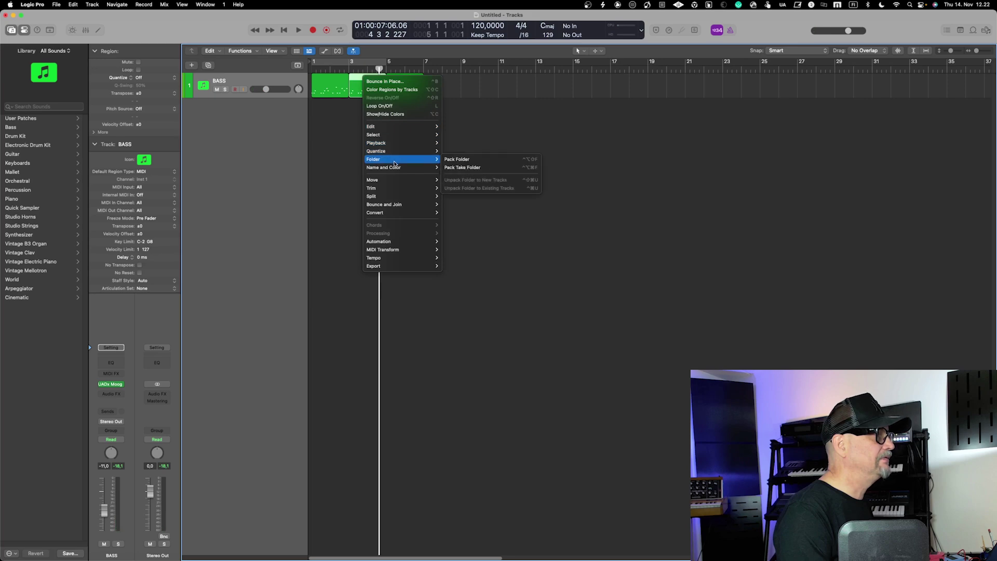
pyautogui.moveTo(402, 204)
pyautogui.click(465, 206)
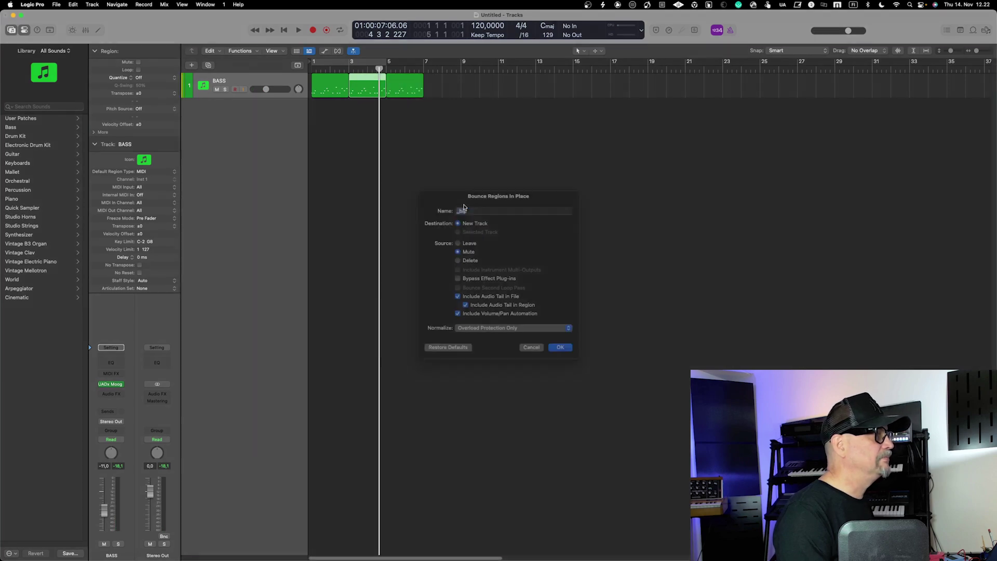
pyautogui.click(566, 360)
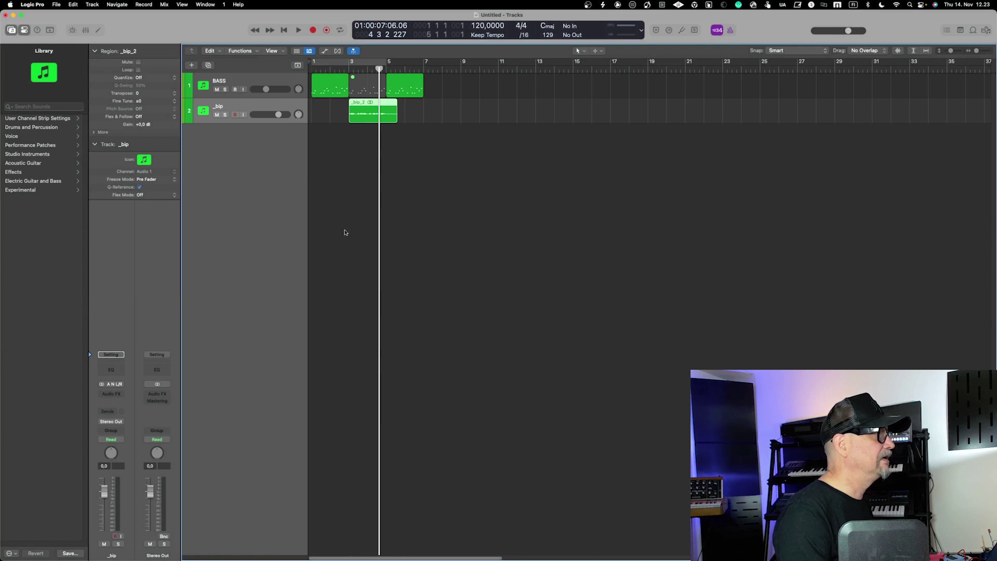
# - Mute the BASS track and play back the bounced audio region on the _bip track from just before bar 3
pyautogui.click(237, 84)
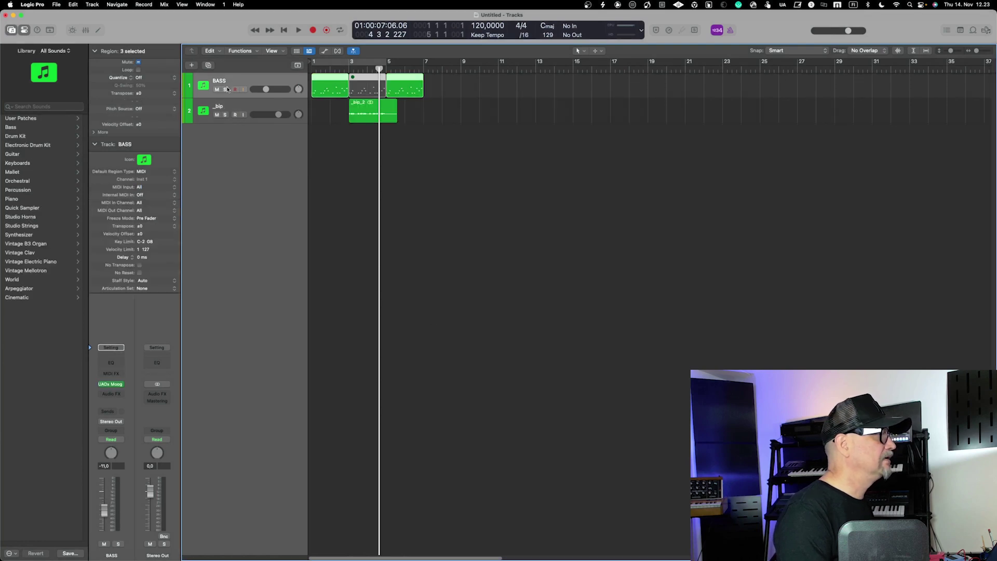
pyautogui.click(217, 89)
pyautogui.press('space')
pyautogui.press('space')
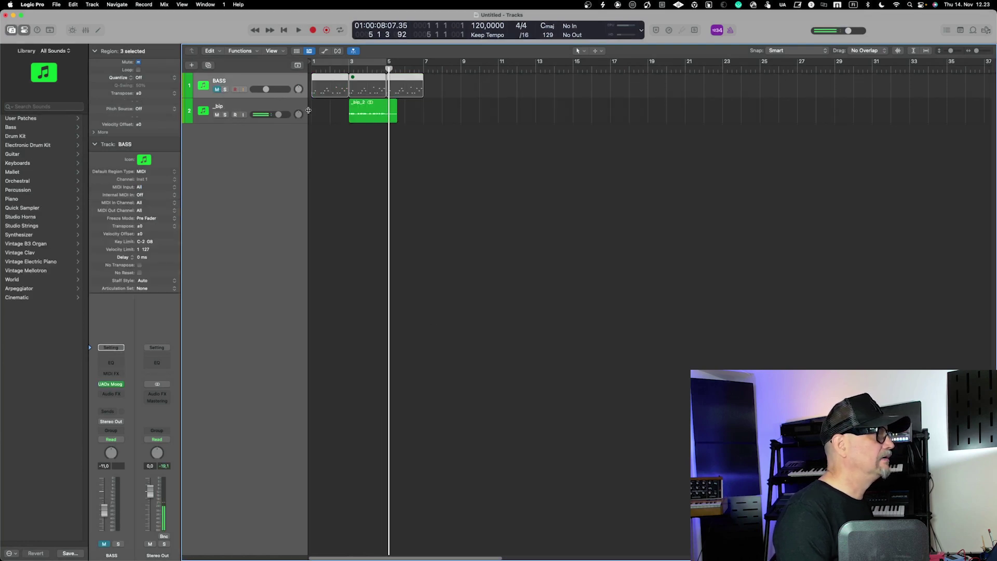
pyautogui.click(327, 100)
pyautogui.click(355, 114)
pyautogui.press('space')
pyautogui.press('space')
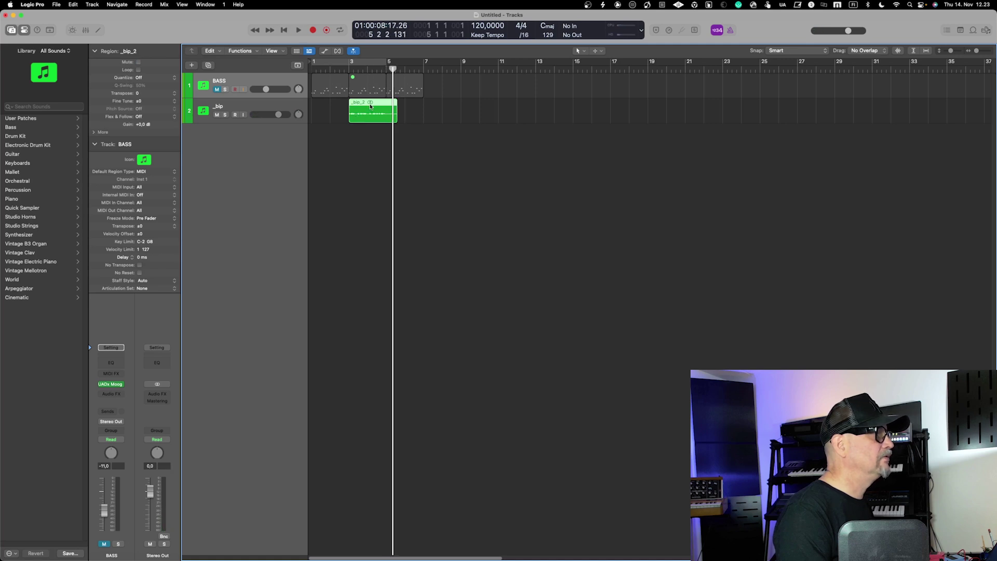
pyautogui.moveTo(393, 69); pyautogui.dragTo(345, 71)
pyautogui.press('space')
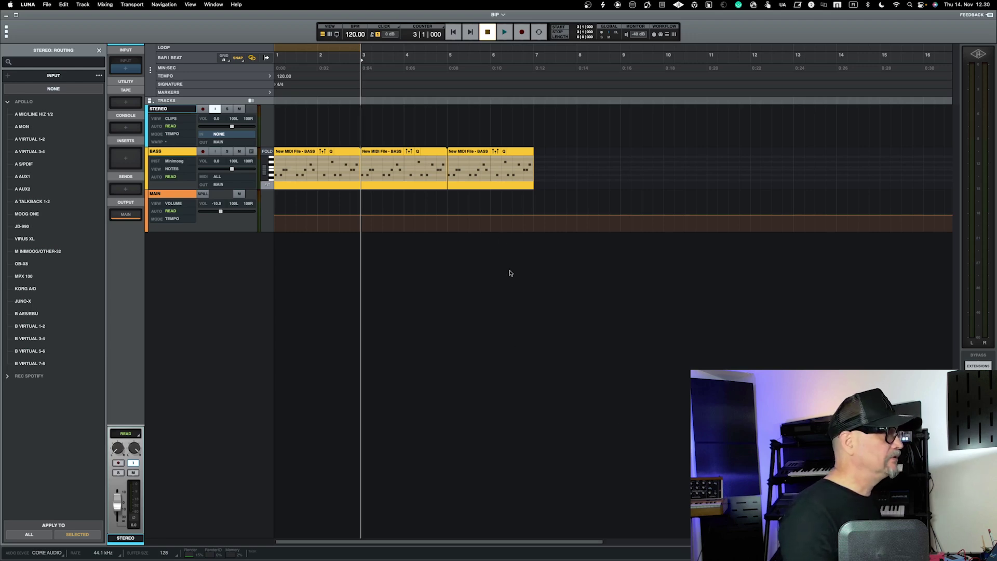
# - Switch to LUNA and check the middle BASS clip's available commands for a bounce in place option
pyautogui.click(426, 152)
pyautogui.rightClick(427, 152)
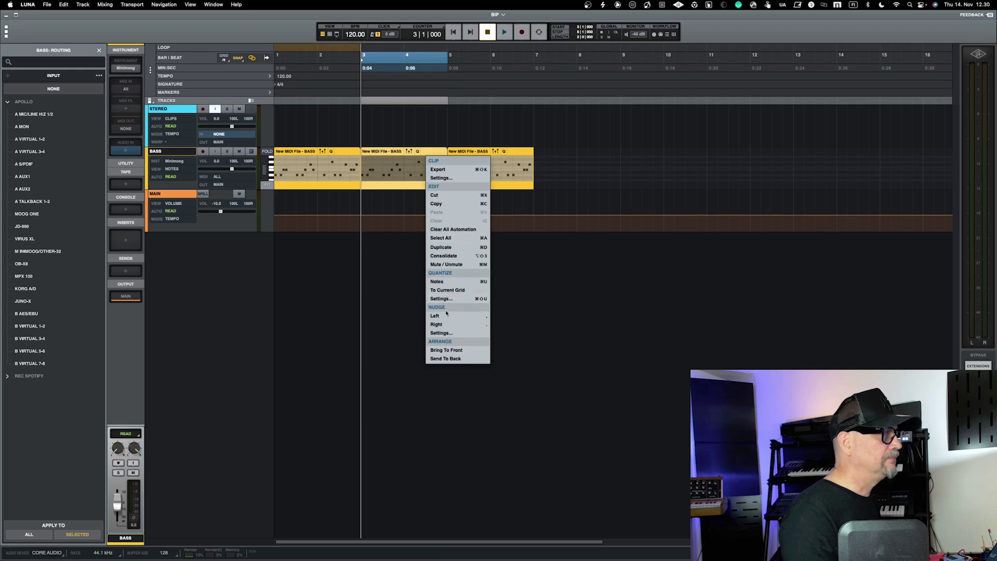
pyautogui.click(392, 294)
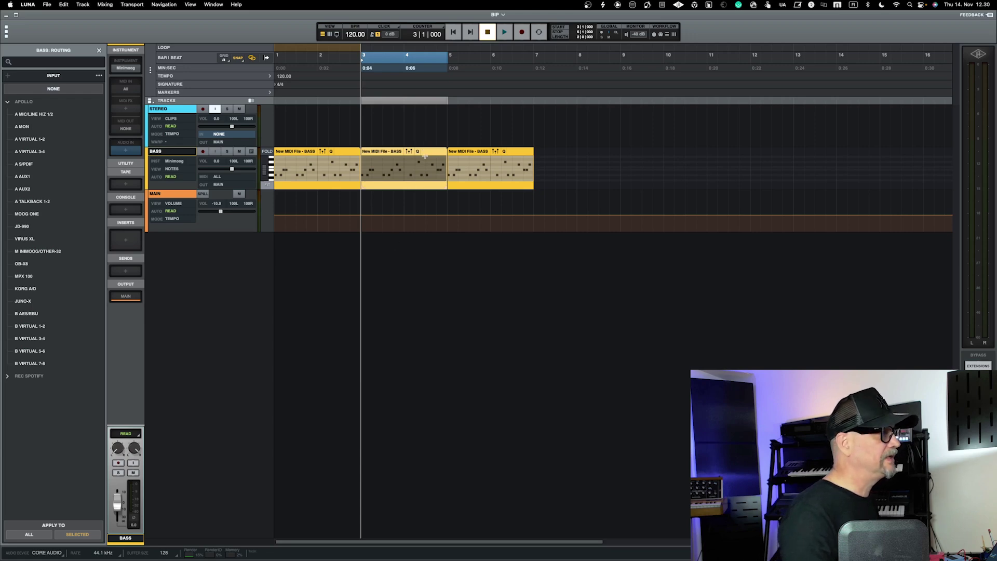
pyautogui.click(474, 151)
pyautogui.click(437, 151)
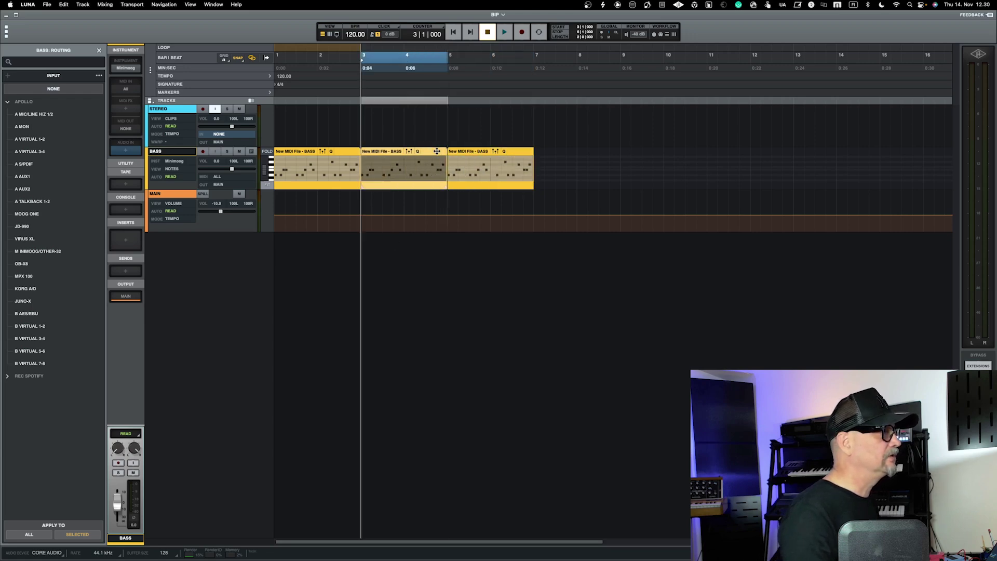
# - Examine the STEREO and BASS tracks, play the bass part, and inspect the Minimoog instrument on the BASS track
pyautogui.click(171, 112)
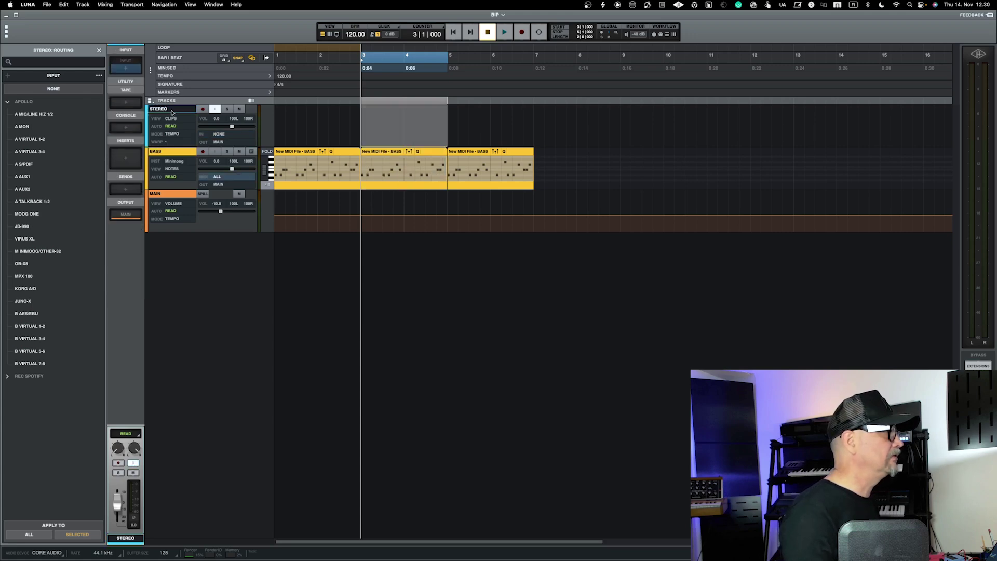
pyautogui.click(173, 151)
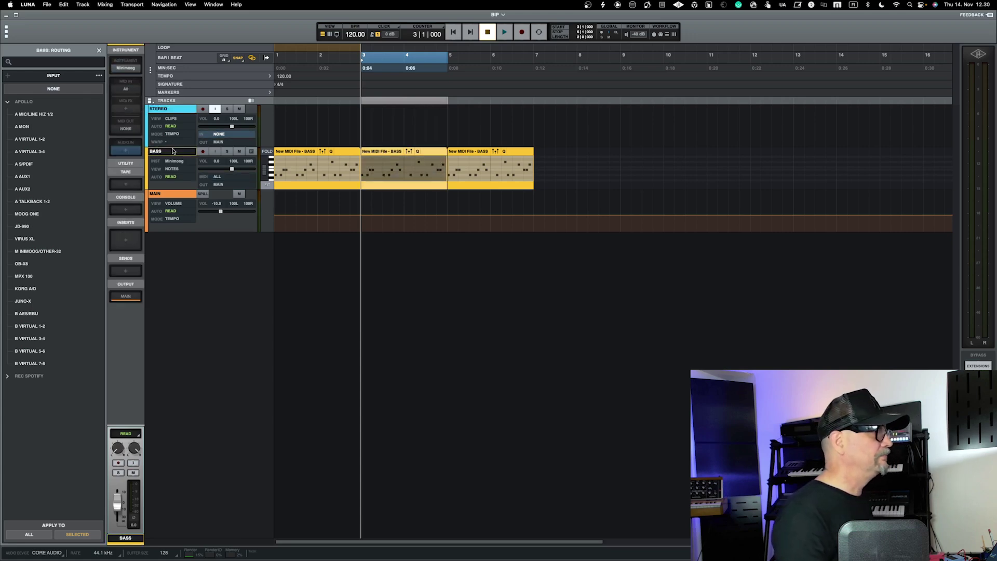
pyautogui.press('space')
pyautogui.press('space')
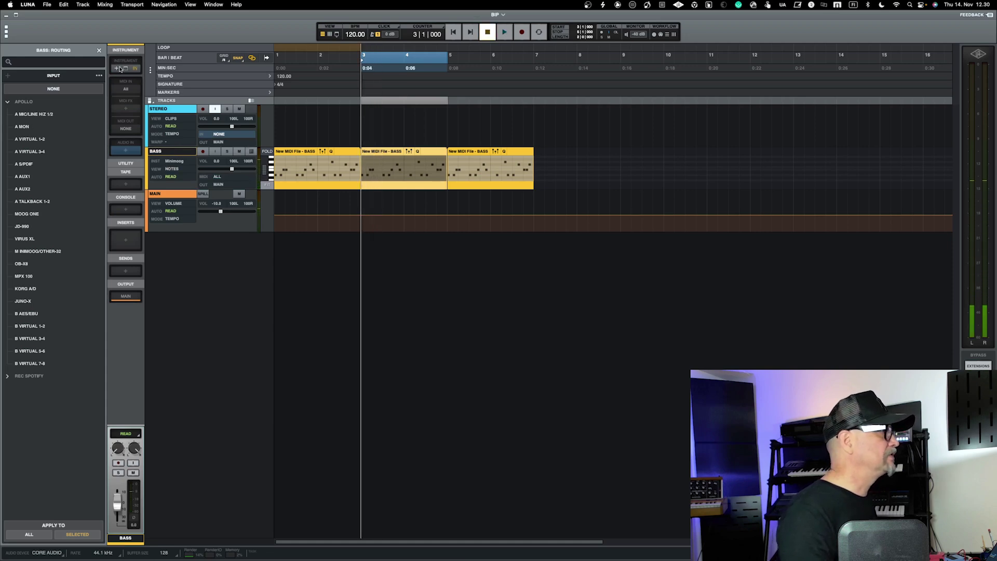
pyautogui.click(125, 68)
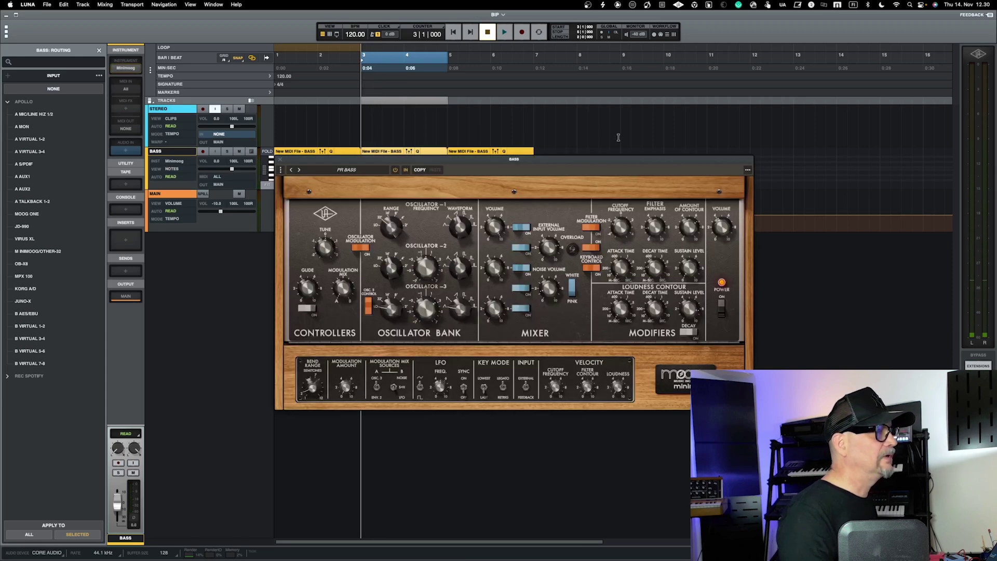
pyautogui.click(281, 160)
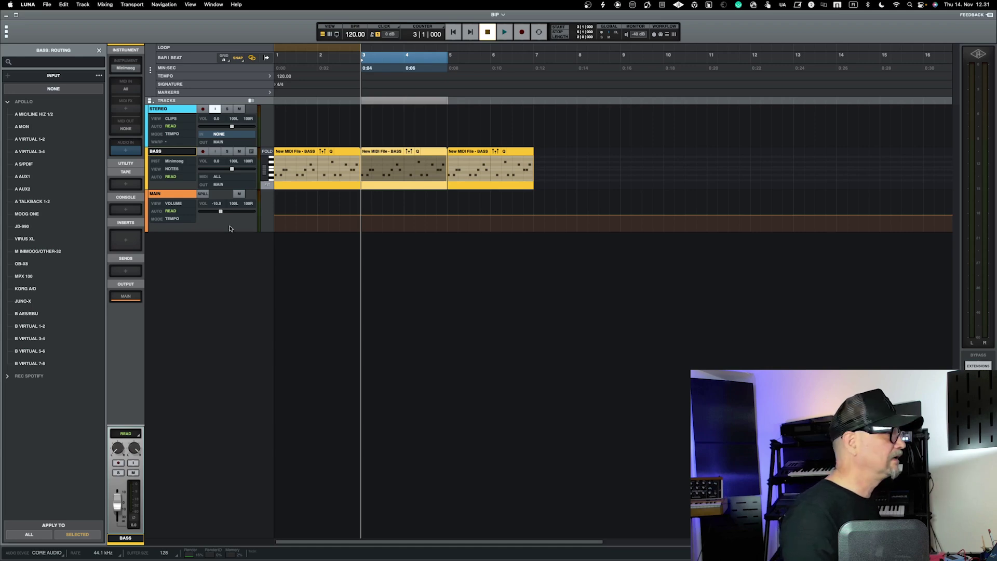
# - Play the BASS track, and route its output to A VIRTUAL 1-2 instead of the main bus
pyautogui.click(218, 185)
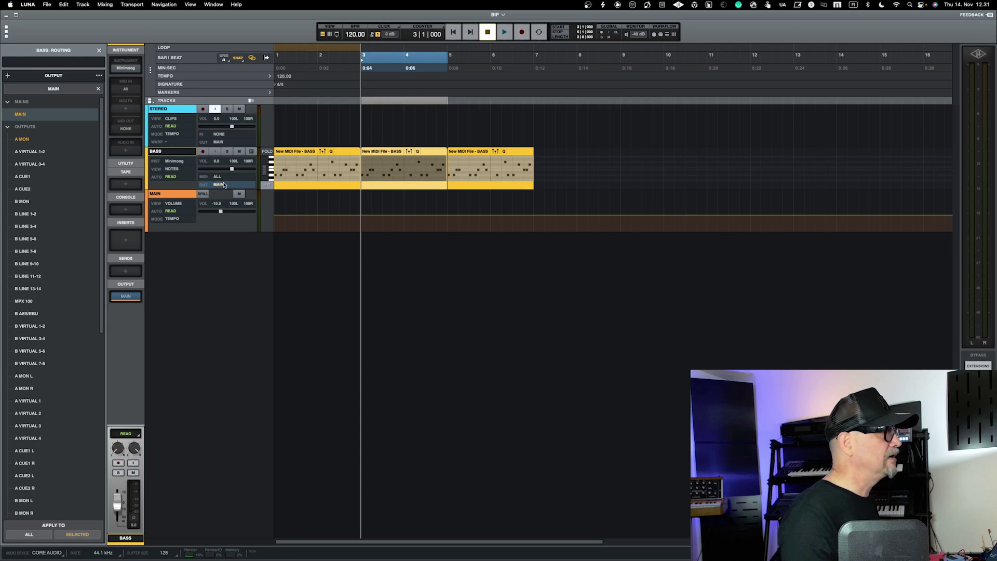
pyautogui.press('space')
pyautogui.press('space')
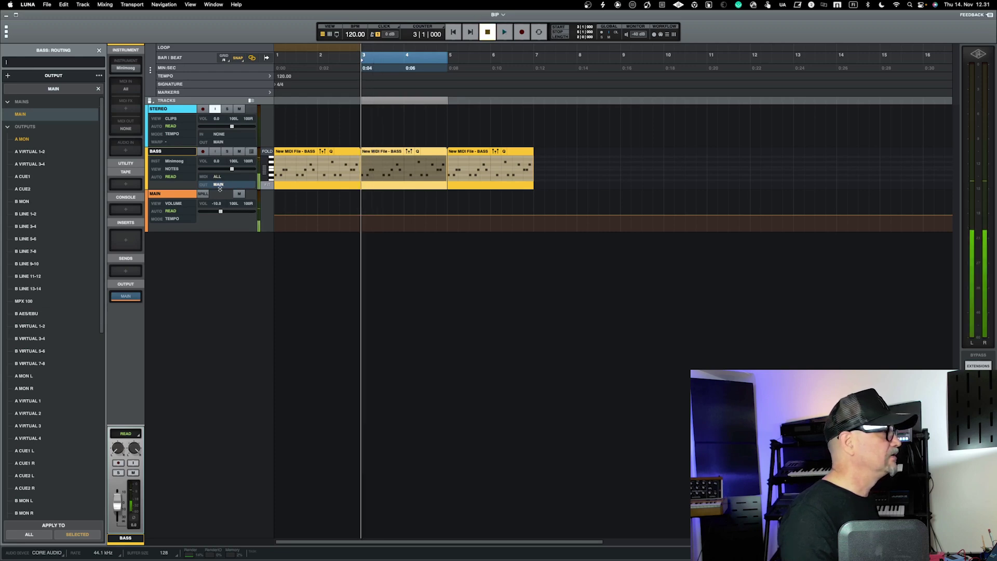
pyautogui.click(29, 152)
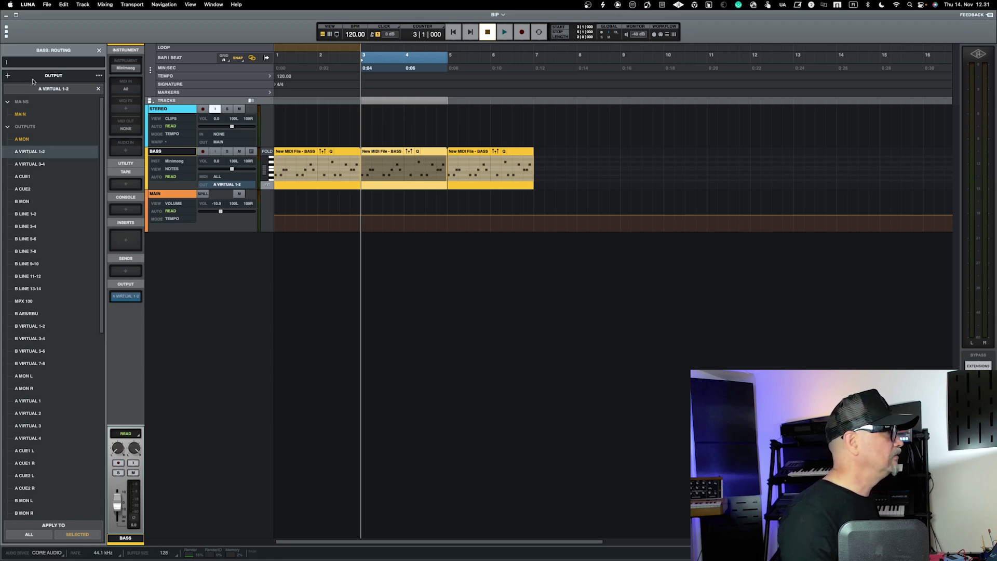
# - Review the session's hardware device list, I/O settings and options, and return to the timeline
pyautogui.click(6, 31)
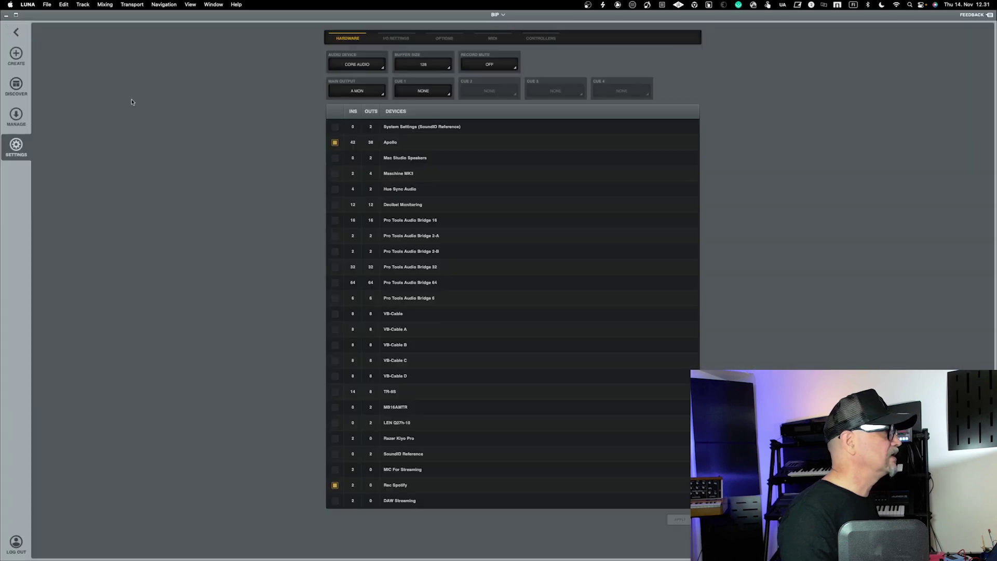
pyautogui.click(393, 35)
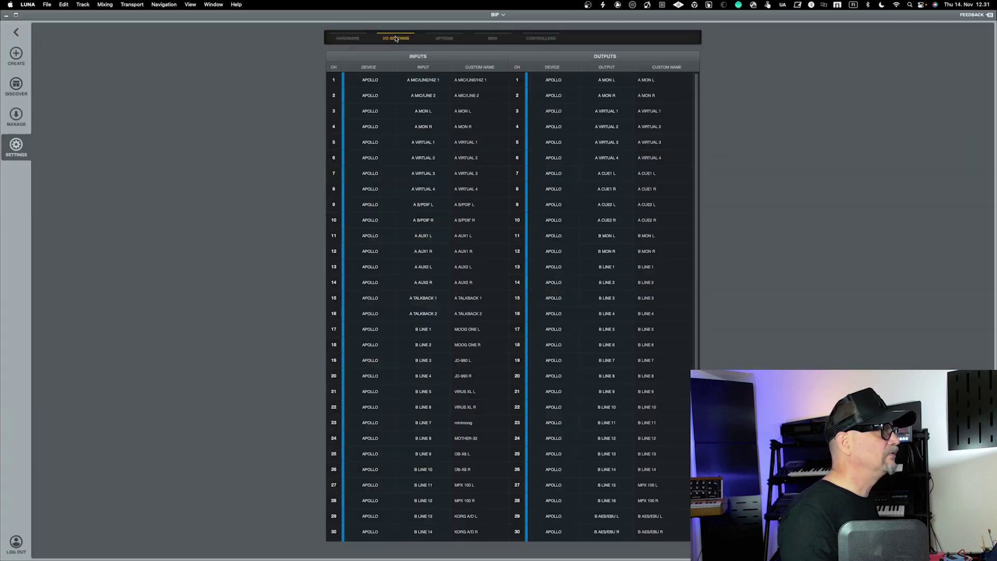
pyautogui.click(435, 41)
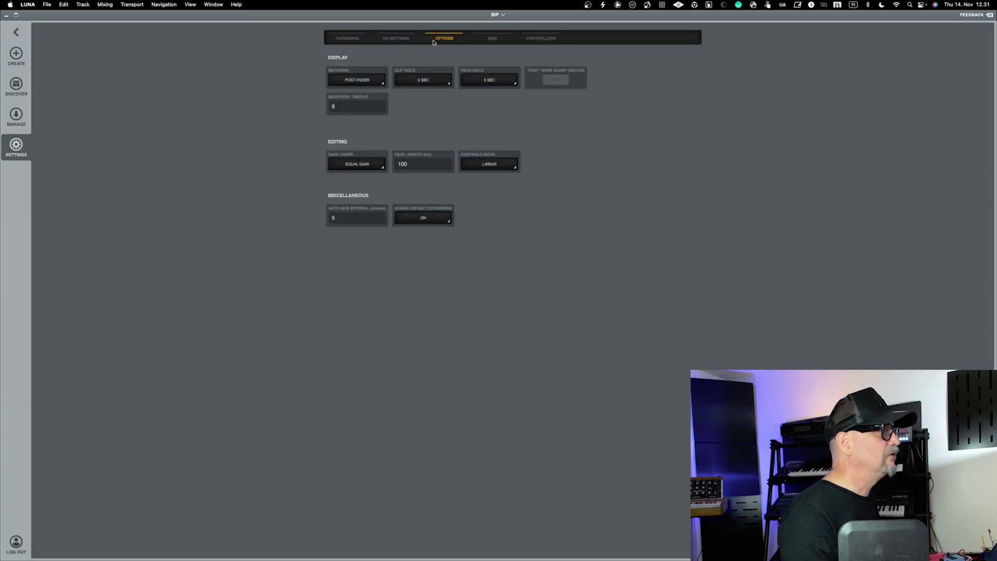
pyautogui.click(395, 38)
pyautogui.click(348, 38)
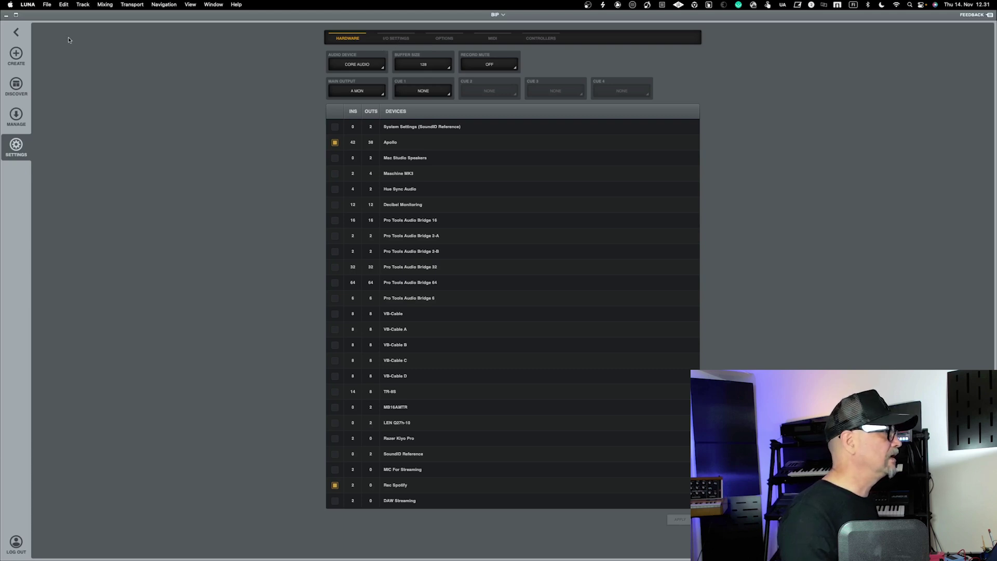
pyautogui.click(15, 32)
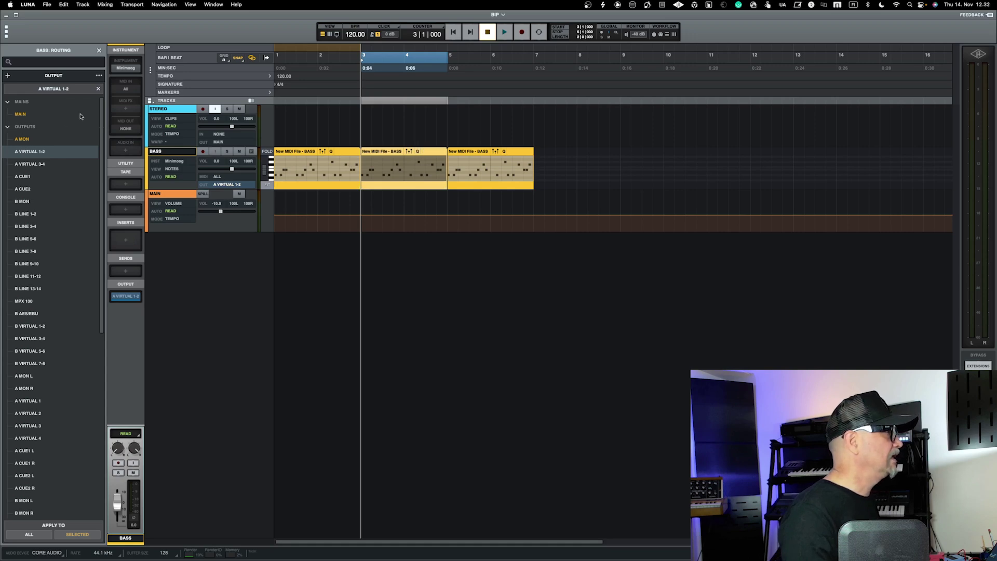
# - Set the STEREO track's input to A VIRTUAL 1-2 and play the bass through it
pyautogui.click(165, 109)
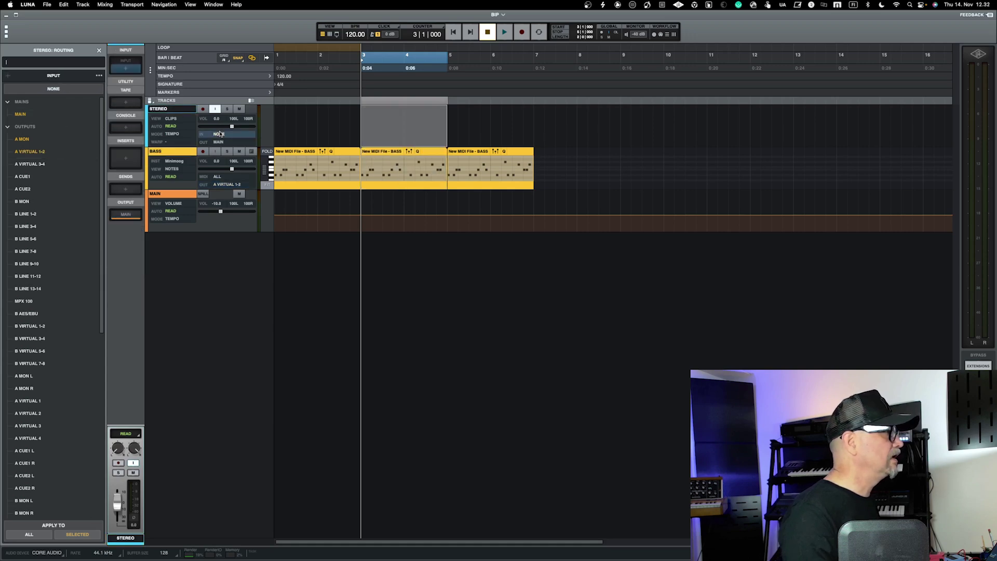
pyautogui.click(43, 139)
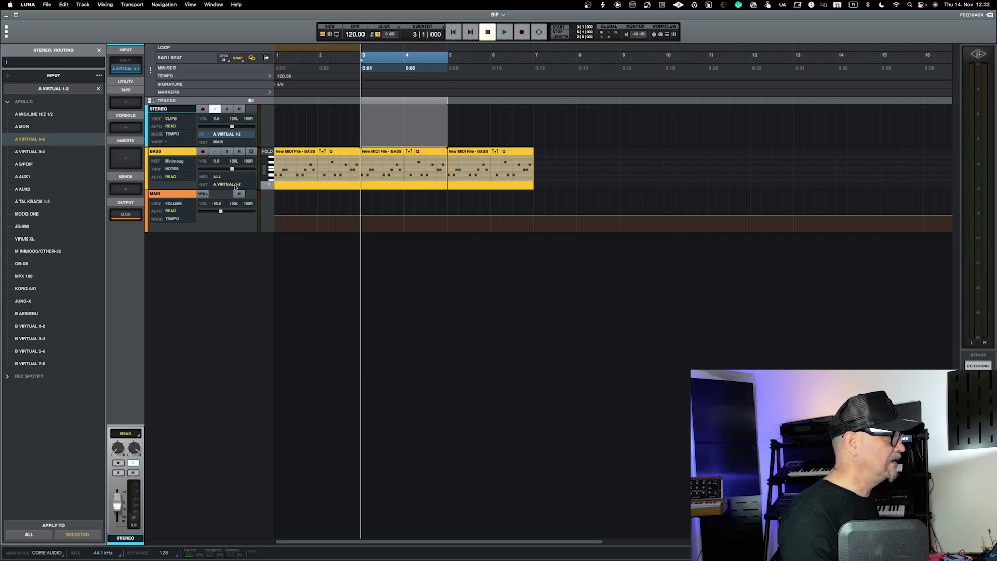
pyautogui.press('space')
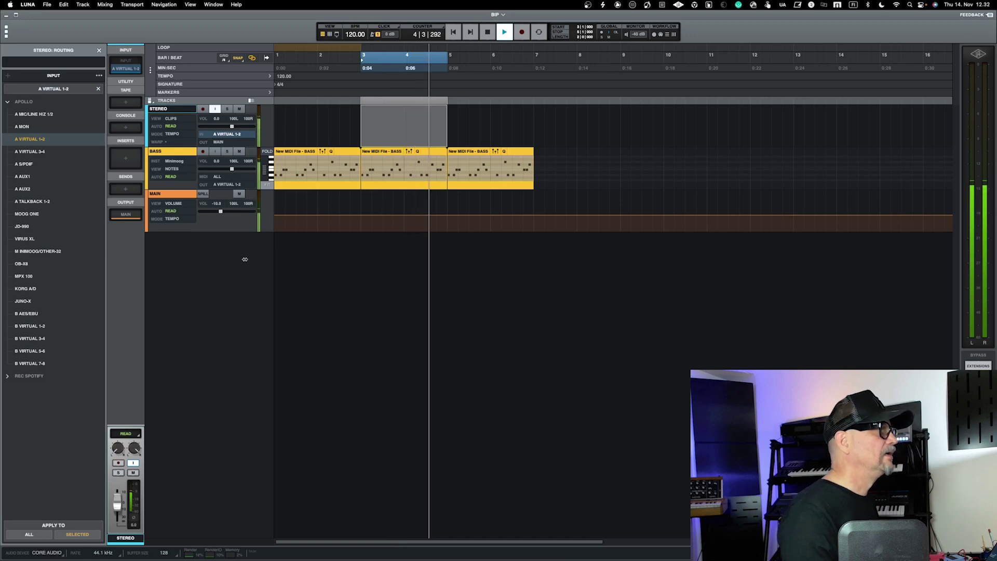
pyautogui.click(428, 154)
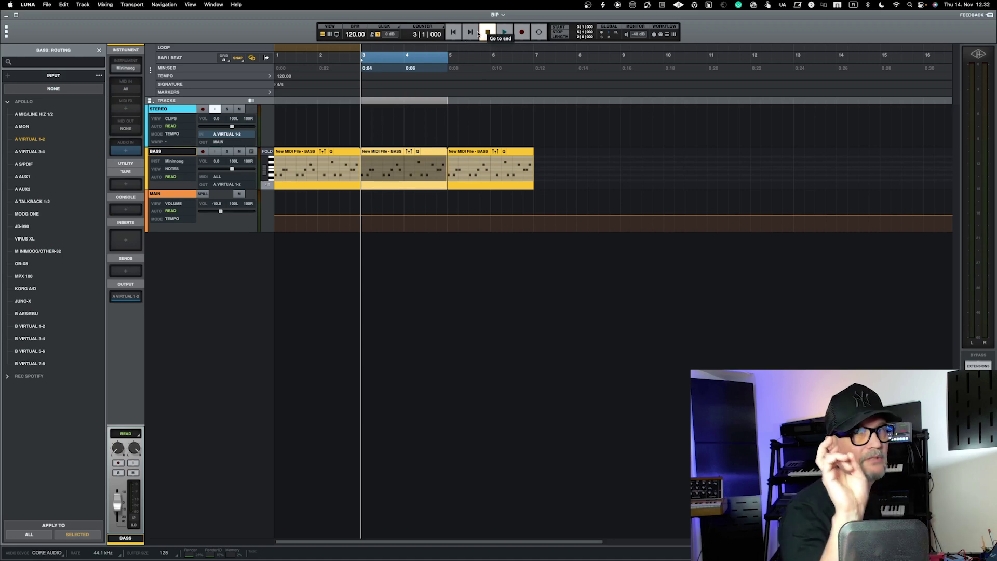
pyautogui.click(522, 33)
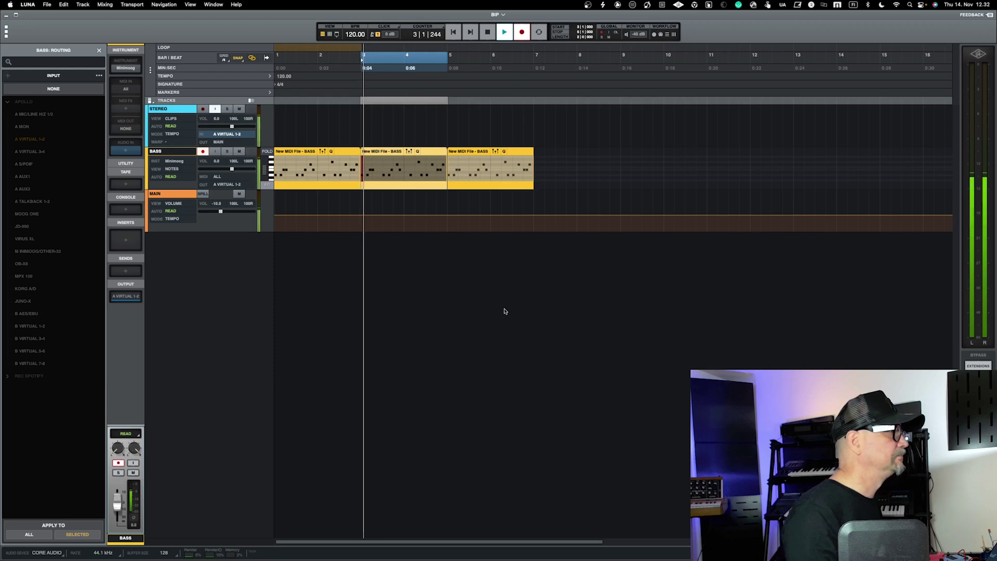
pyautogui.press('space')
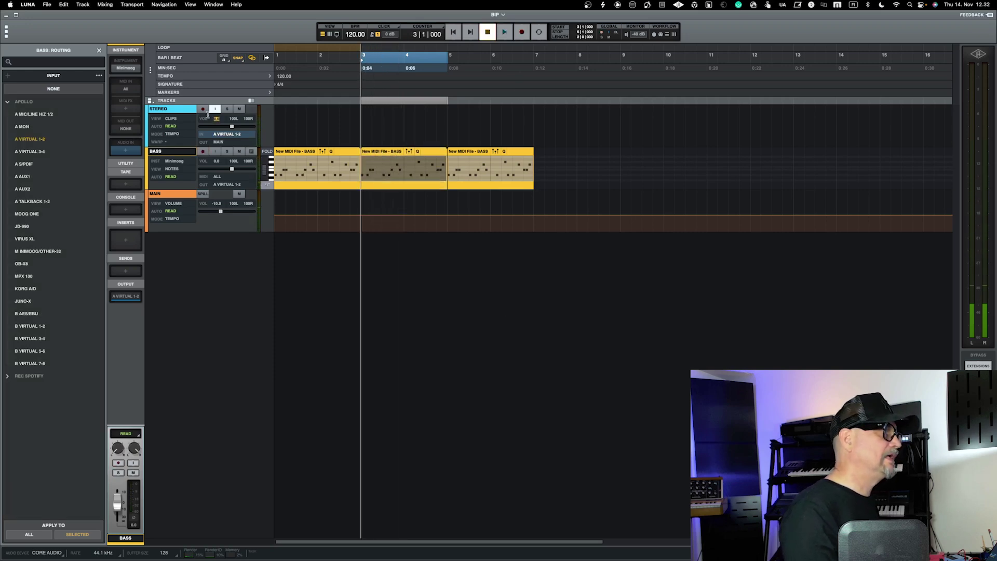
# - Arm the STEREO track and record the middle BASS clip onto it as audio from bar 3 to bar 5
pyautogui.click(202, 108)
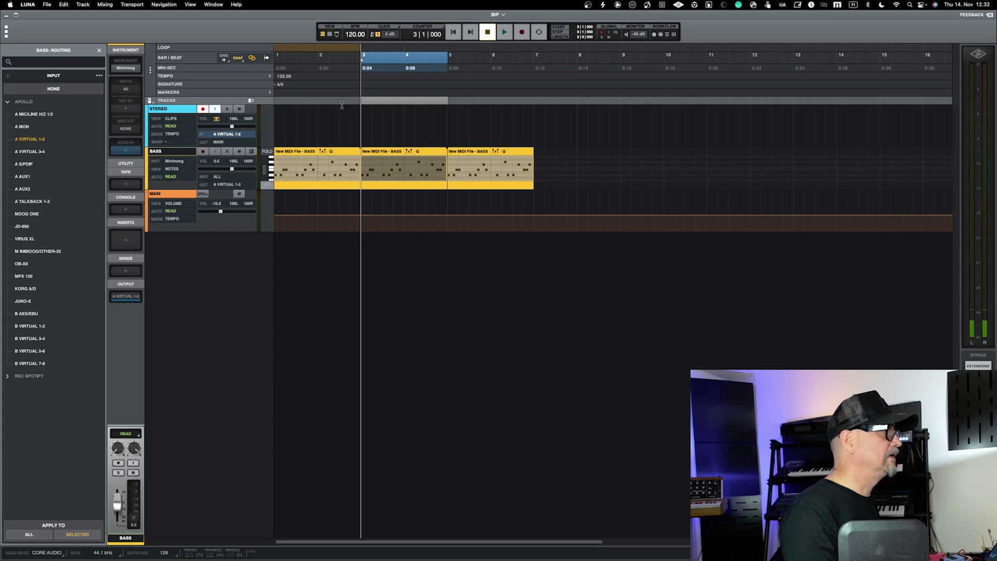
pyautogui.click(522, 34)
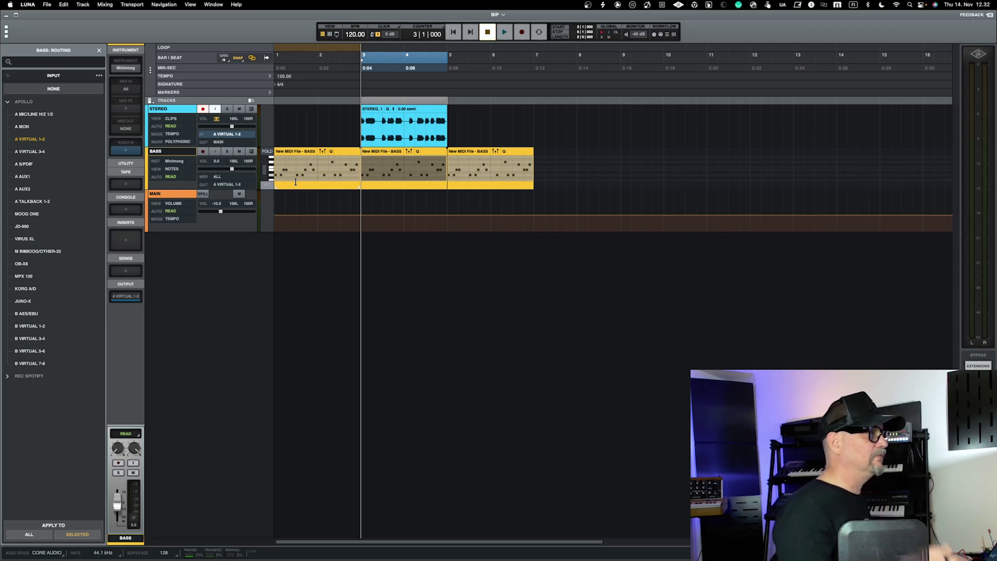
# - Move the recorded audio clip to a duplicate of the STEREO track below BASS and align its start to bar 3
pyautogui.moveTo(436, 125); pyautogui.dragTo(424, 268)
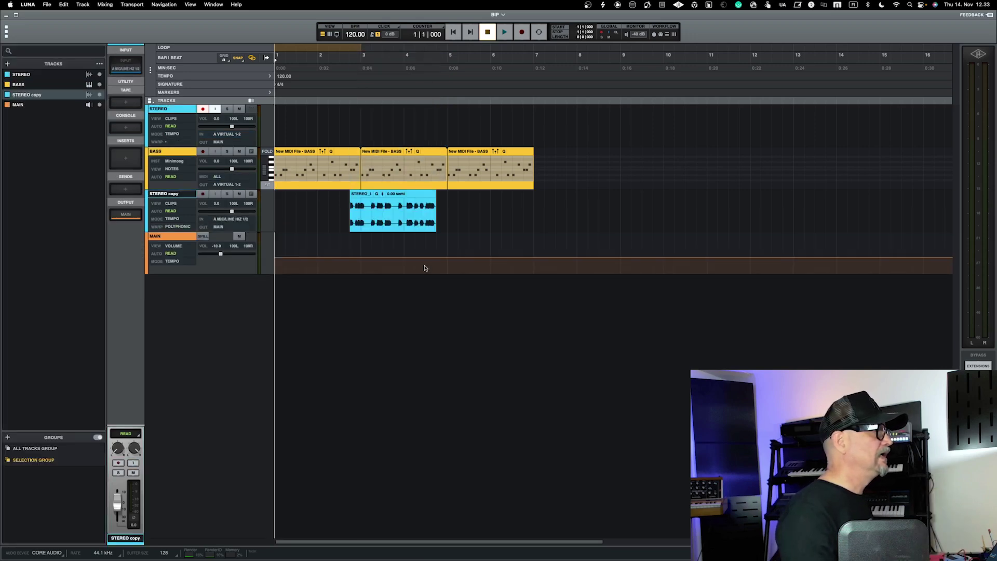
pyautogui.moveTo(418, 193); pyautogui.dragTo(430, 194)
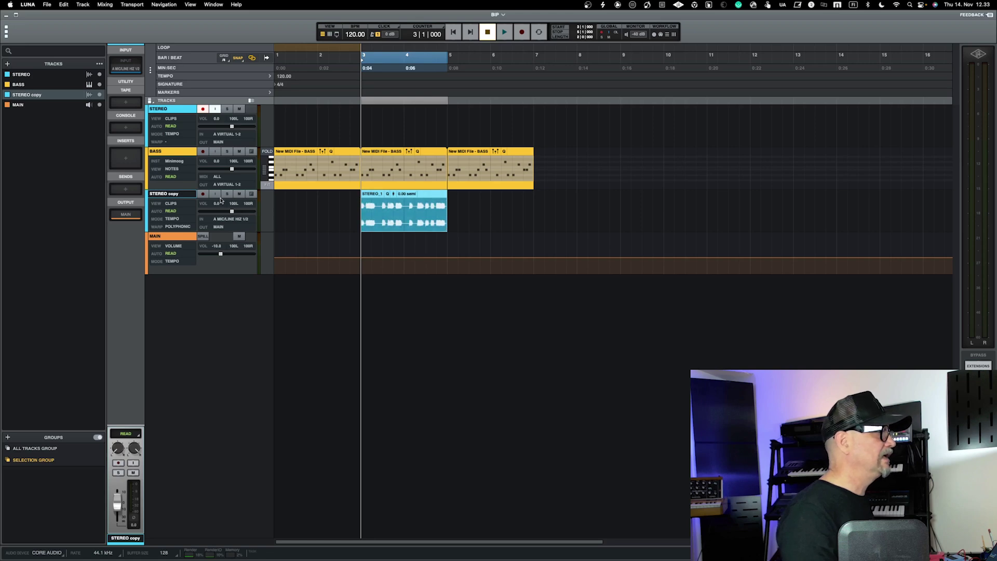
# - Mute the STEREO and BASS tracks and play back the recorded audio clip on its new track
pyautogui.click(239, 108)
pyautogui.click(239, 151)
pyautogui.press('space')
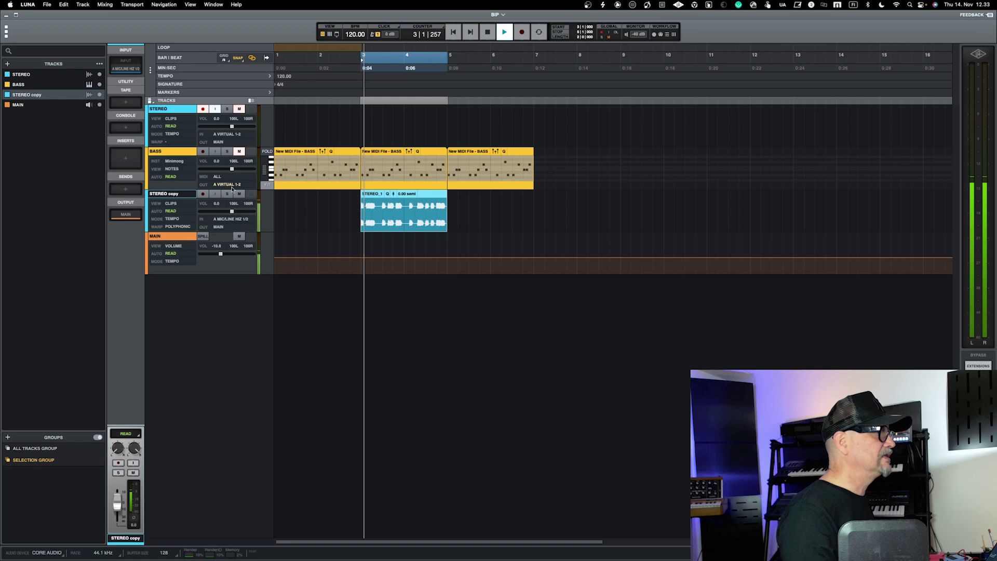
# - Stop playback in LUNA, switch to Studio One and copy the middle CH1 part onto the TR audio track as rendered audio
pyautogui.press('space')
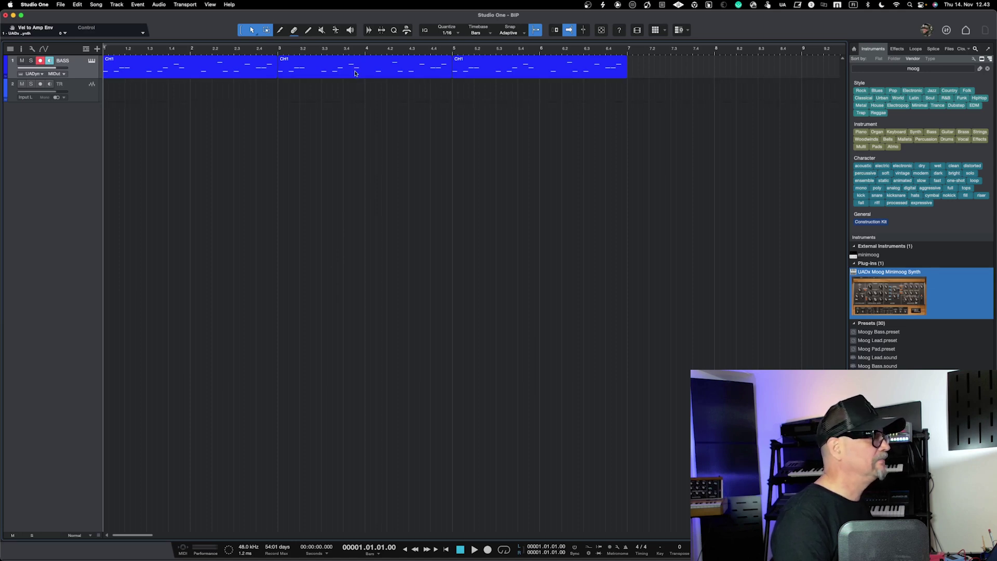
pyautogui.click(78, 92)
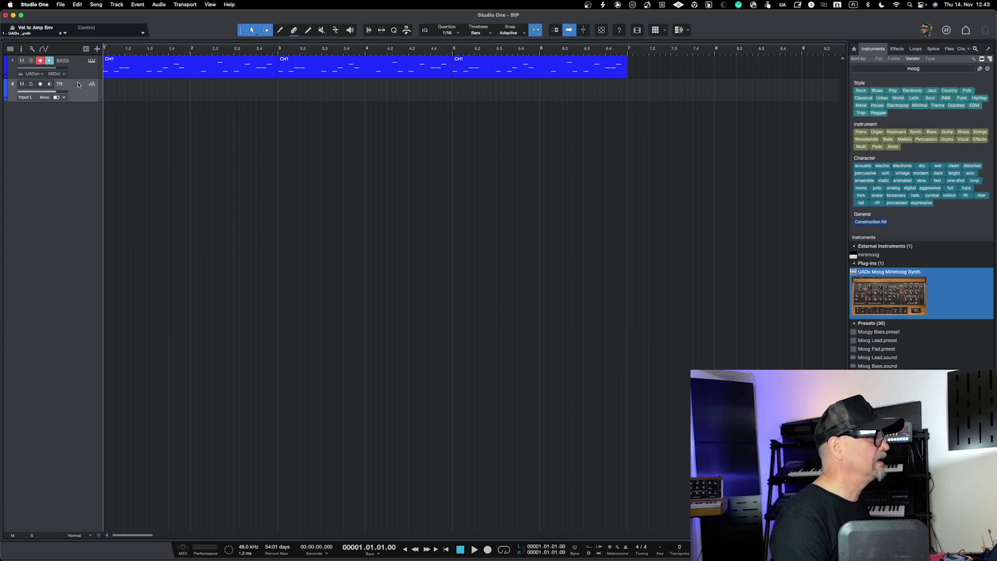
pyautogui.click(346, 70)
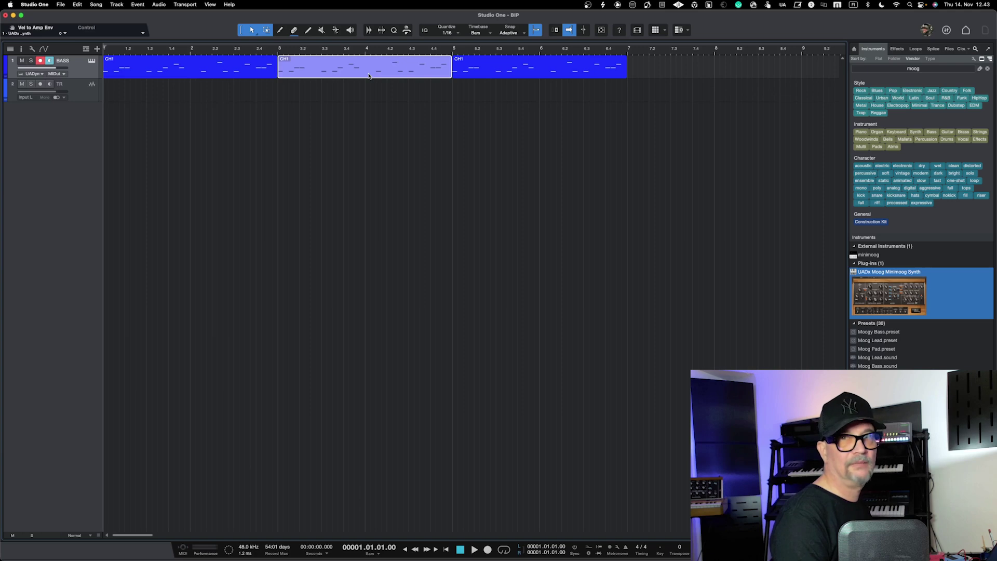
pyautogui.moveTo(369, 76); pyautogui.dragTo(369, 95)
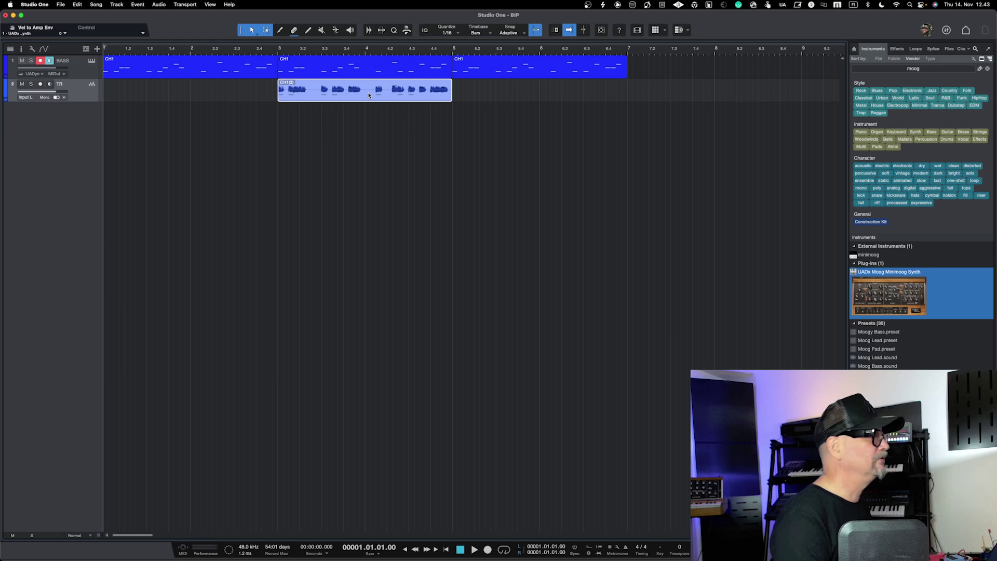
# - Solo the TR track, listen to the rendered audio from just before bar 3, and turn the solo off again
pyautogui.click(31, 83)
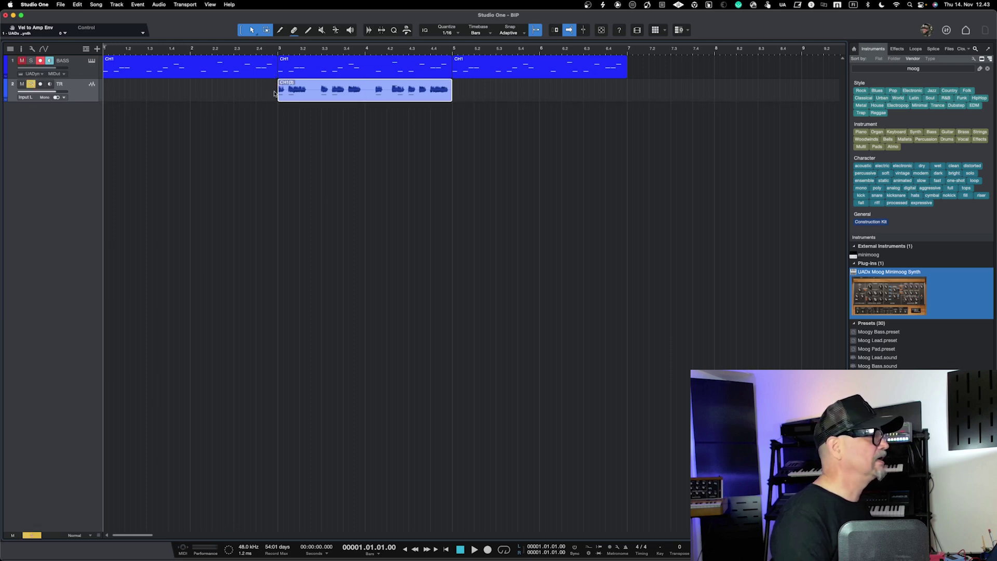
pyautogui.press('space')
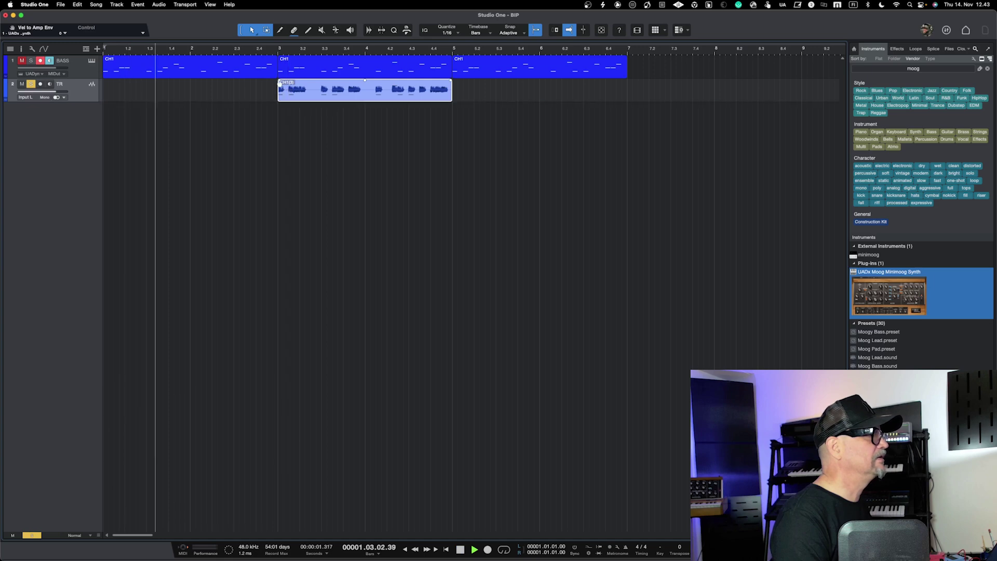
pyautogui.click(276, 52)
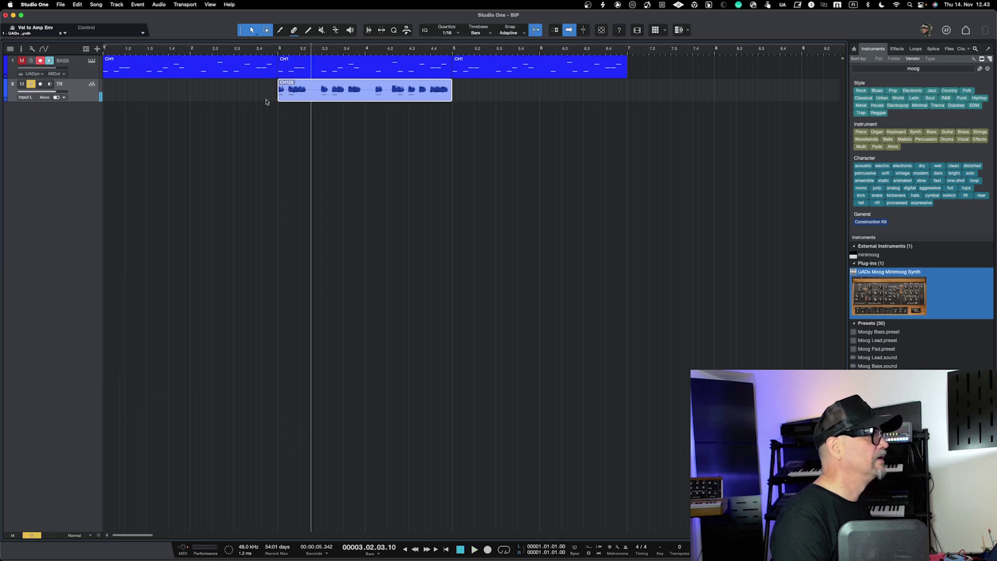
pyautogui.click(30, 85)
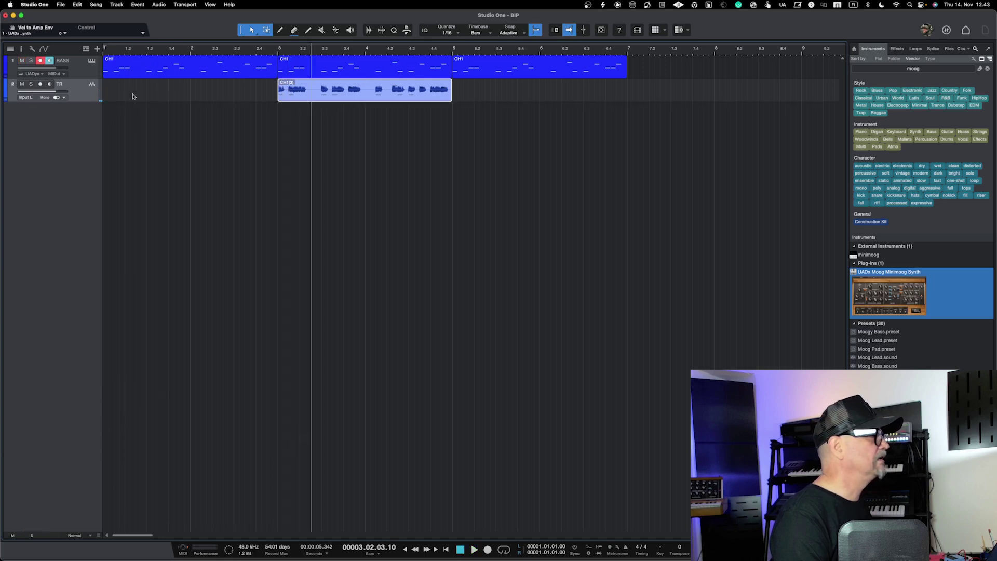
# - Undo the audio copy of the middle CH1 part on the TR track
pyautogui.rightClick(311, 96)
pyautogui.click(293, 130)
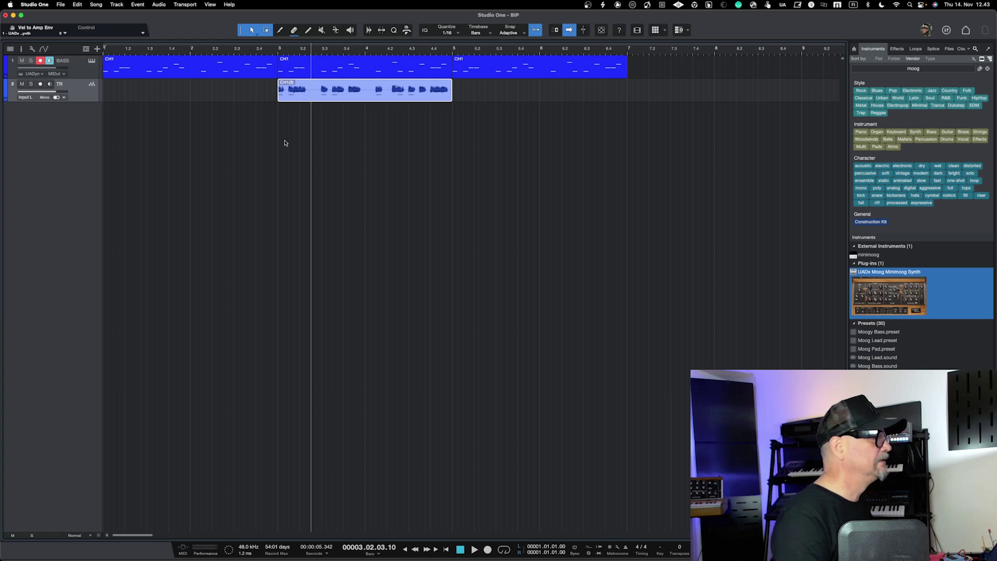
pyautogui.press('super+z')
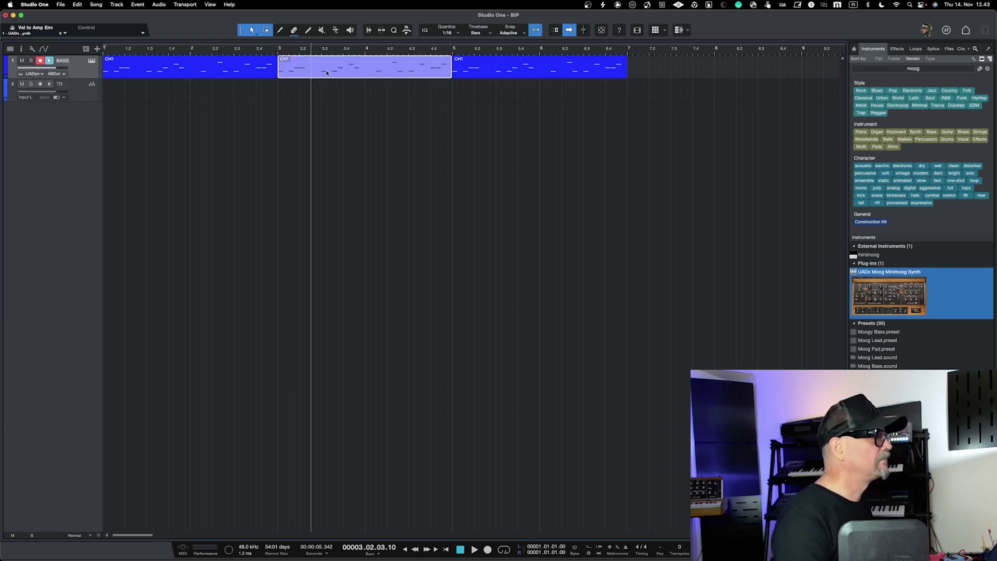
# - Play the middle CH1 MIDI part and examine the BASS track's UADx Moog Minimoog Synth interface
pyautogui.press('space')
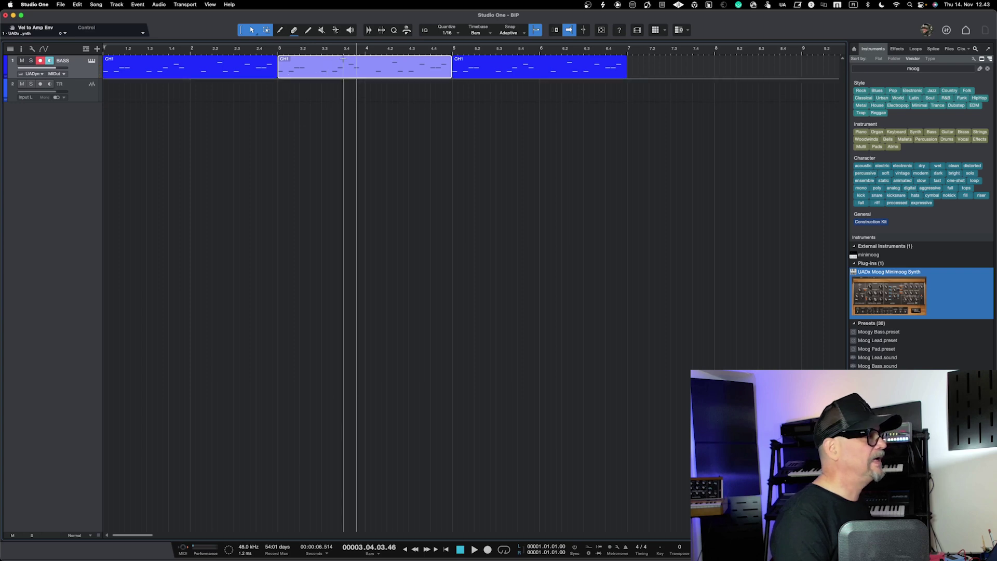
pyautogui.click(92, 61)
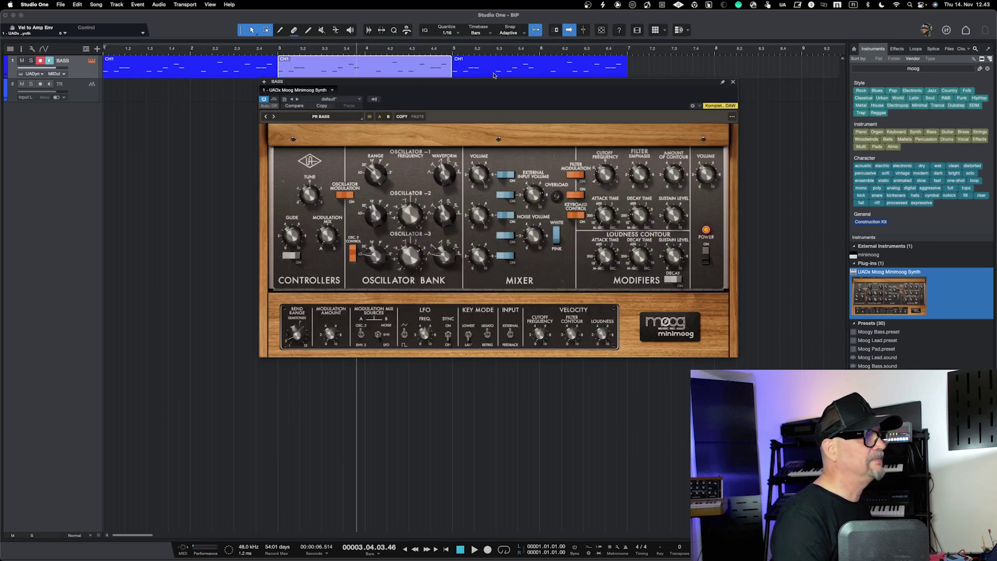
pyautogui.click(732, 83)
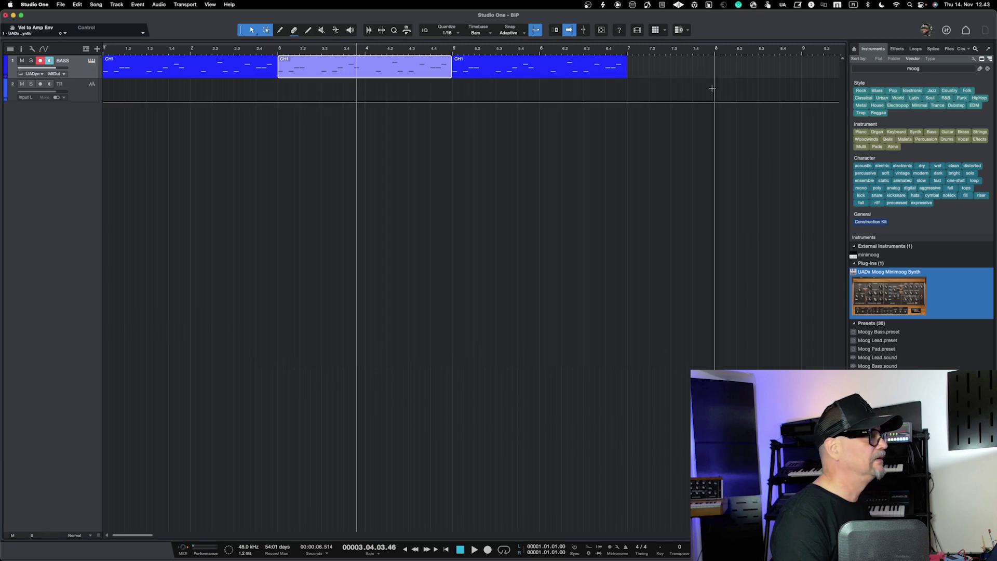
# - Bounce the middle CH1 MIDI part to a new audio track and play it back
pyautogui.rightClick(400, 75)
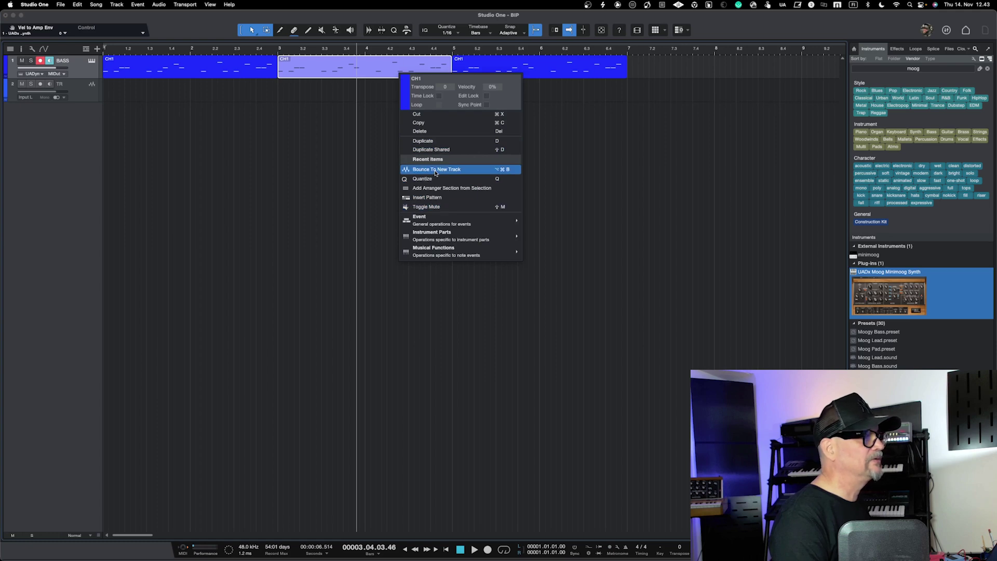
pyautogui.moveTo(438, 217)
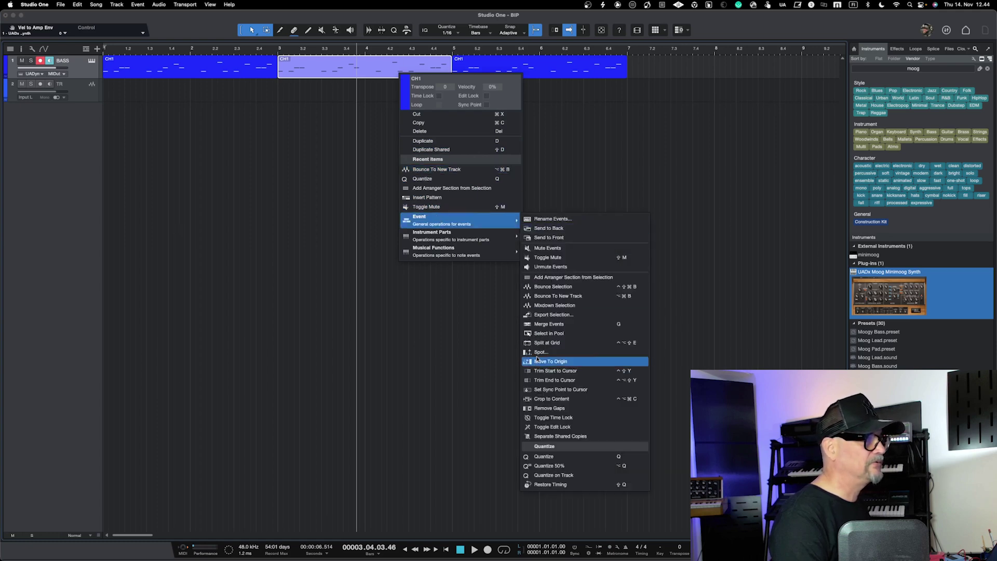
pyautogui.click(566, 296)
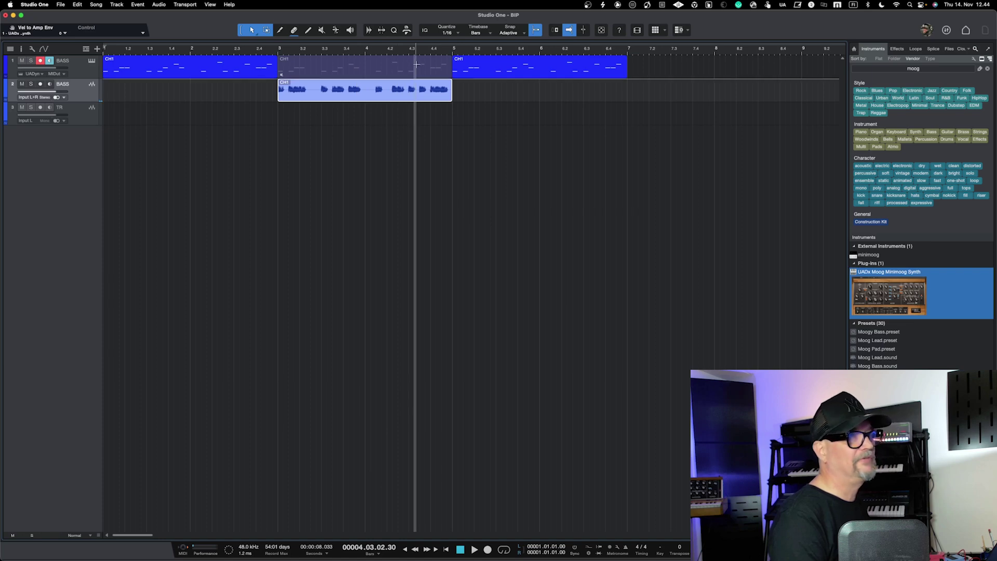
pyautogui.press('space')
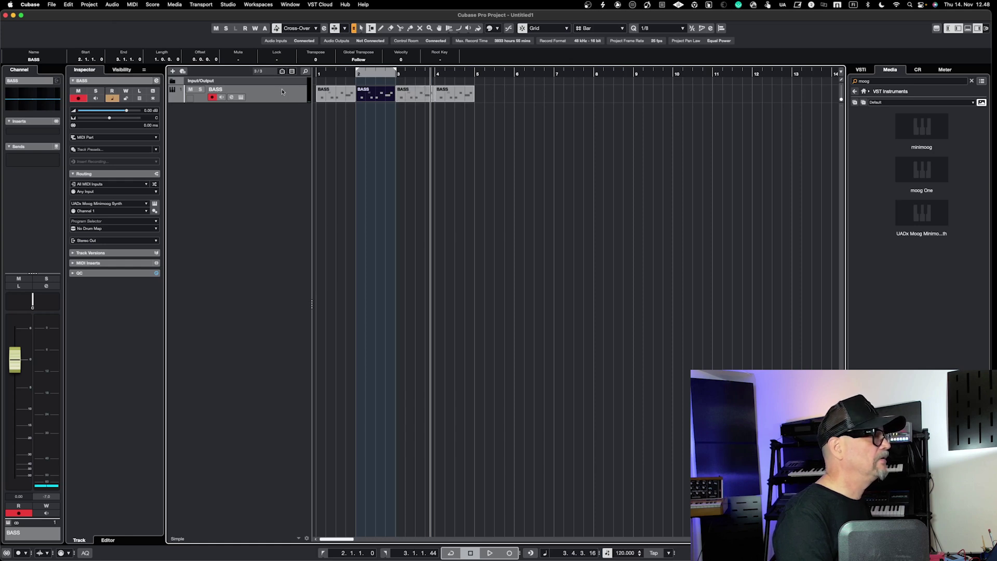
# - In Cubase, play the BASS MIDI parts and examine the Minimoog instrument on the track
pyautogui.press('space')
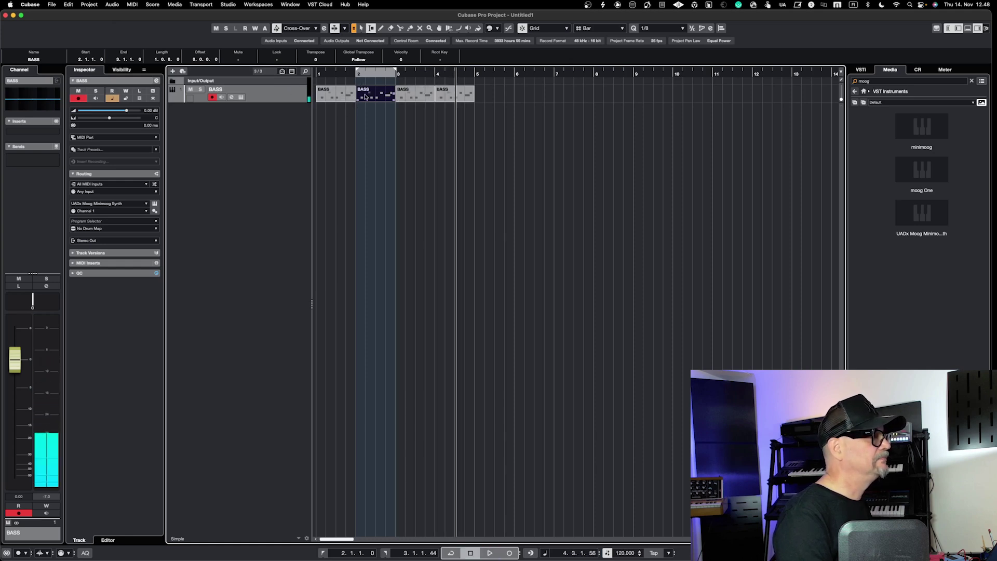
pyautogui.click(240, 97)
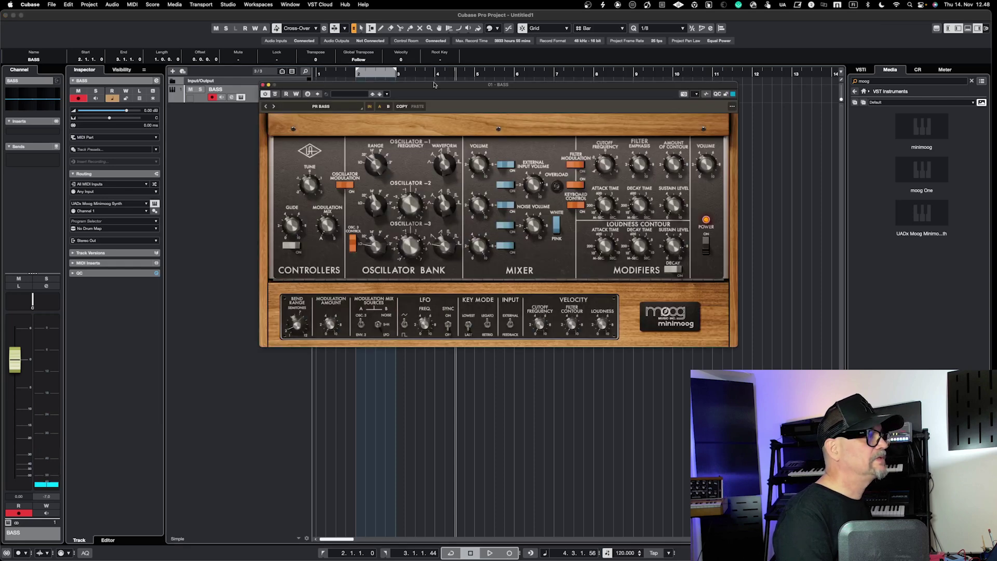
pyautogui.click(263, 85)
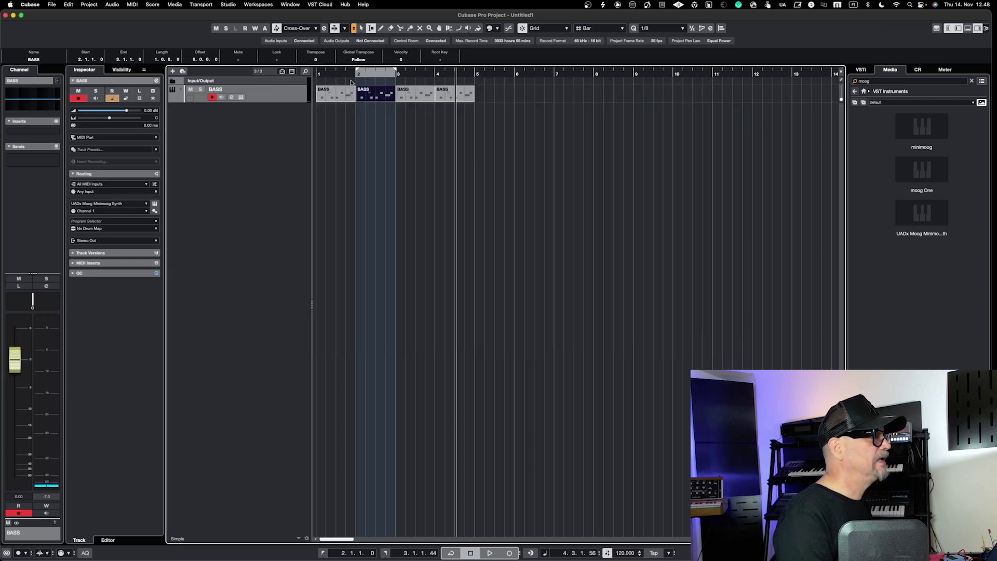
pyautogui.press('space')
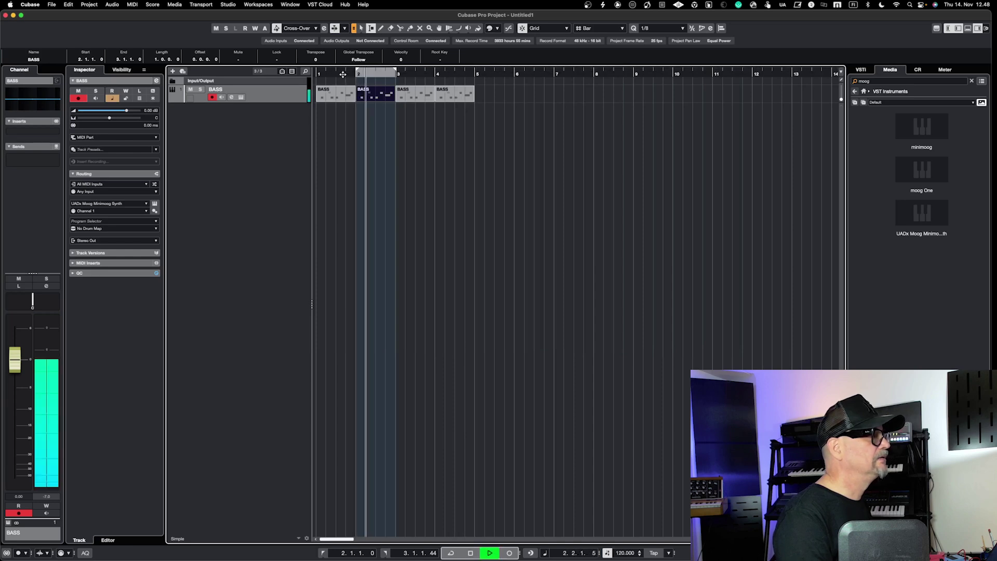
pyautogui.press('space')
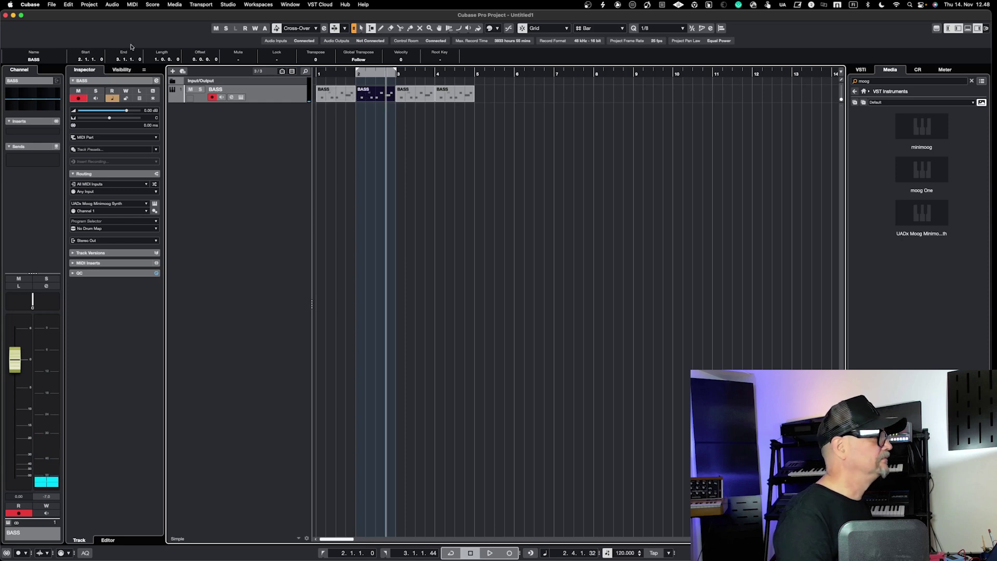
# - Render the bar 2 BASS part in place as separate events, using Dry (Transfer Channel Settings), 32 bit float and muted source events
pyautogui.click(68, 4)
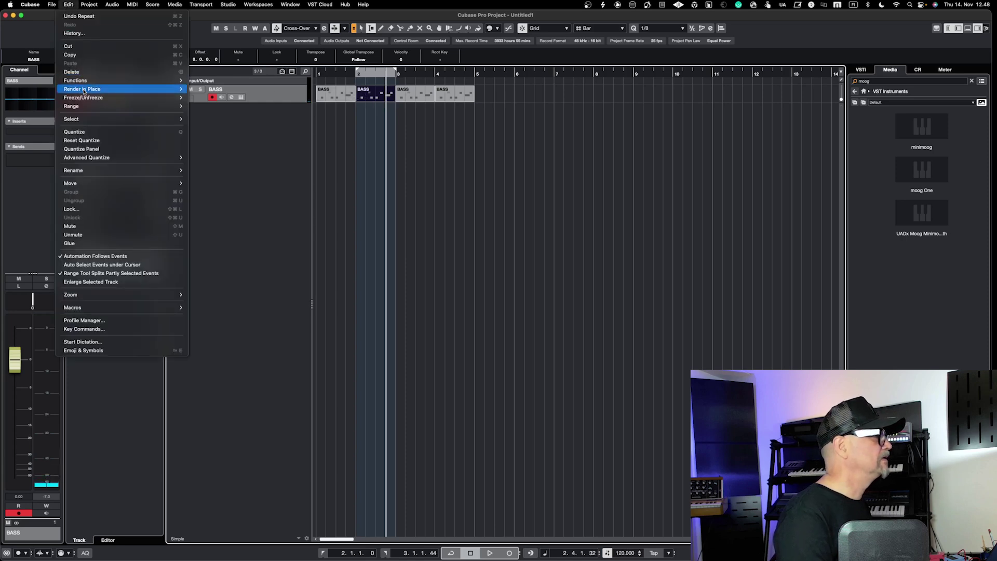
pyautogui.moveTo(172, 89)
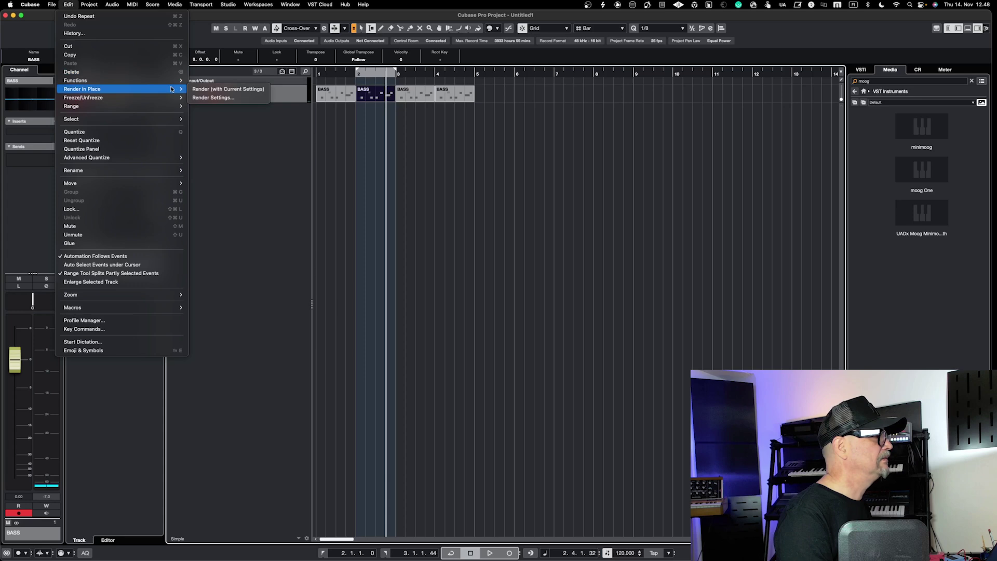
pyautogui.click(217, 98)
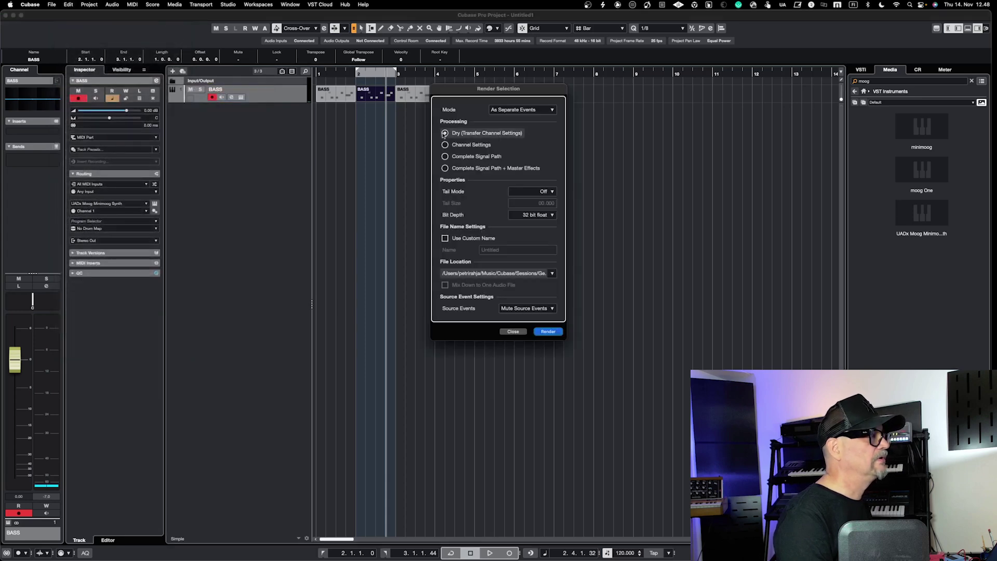
pyautogui.moveTo(493, 91); pyautogui.dragTo(497, 156)
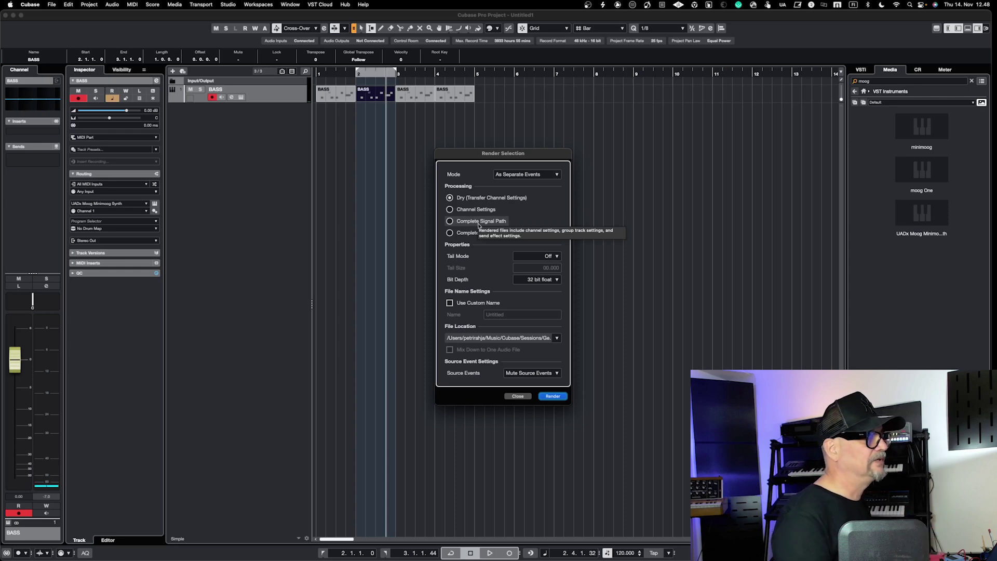
pyautogui.click(535, 175)
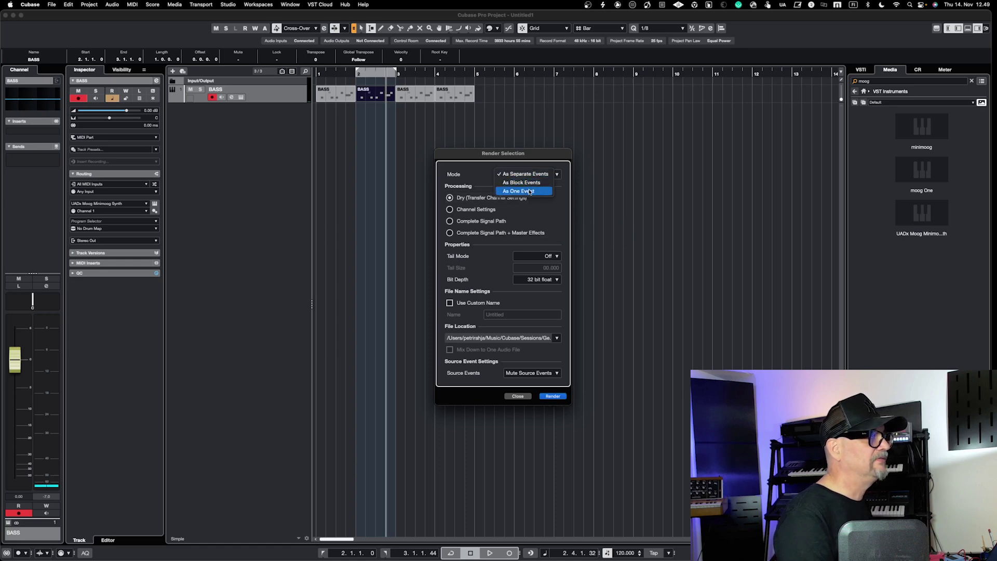
pyautogui.click(482, 181)
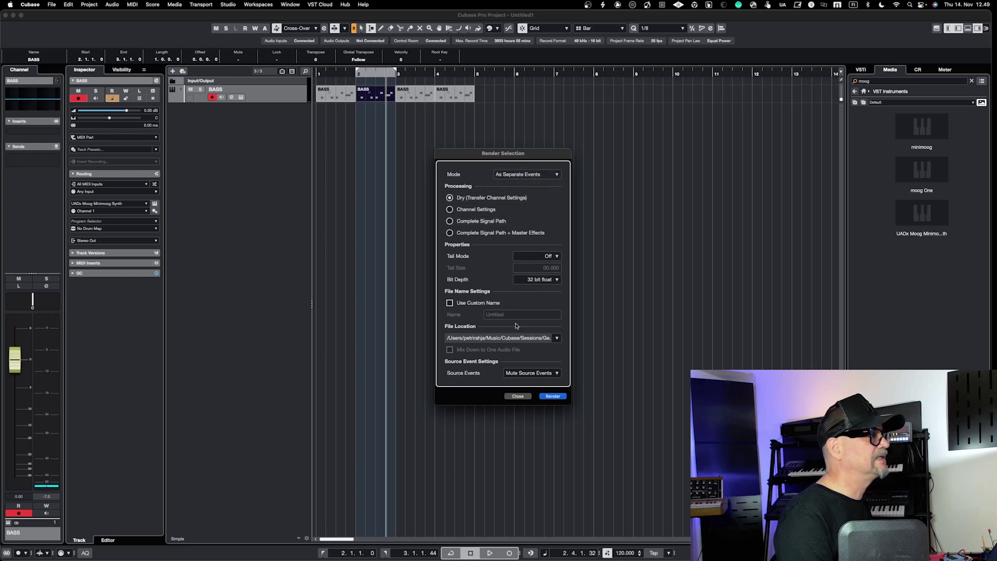
pyautogui.click(552, 397)
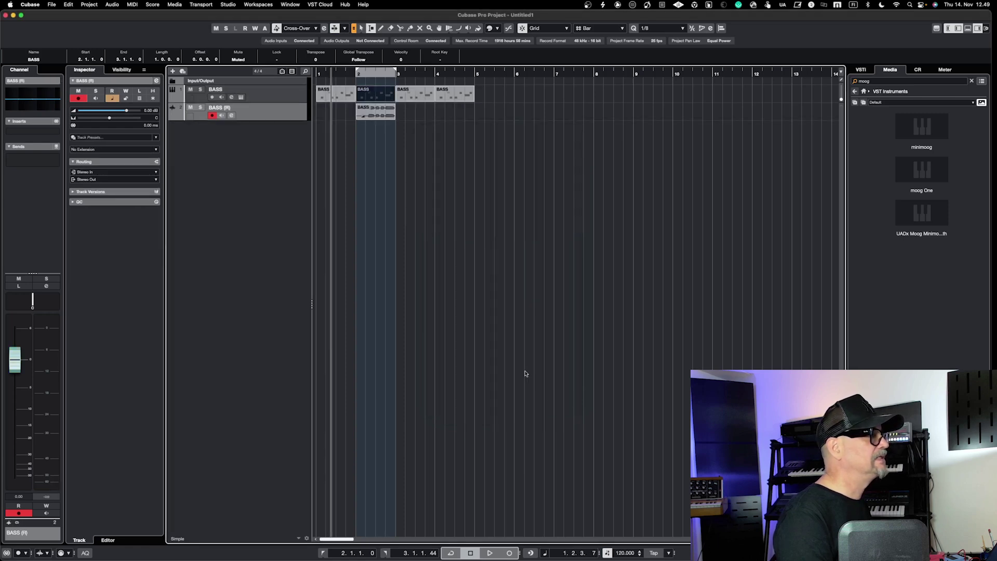
# - Play back the rendered BASS (R) audio event at bar 2 together with the surrounding BASS MIDI parts
pyautogui.click(381, 106)
pyautogui.click(380, 111)
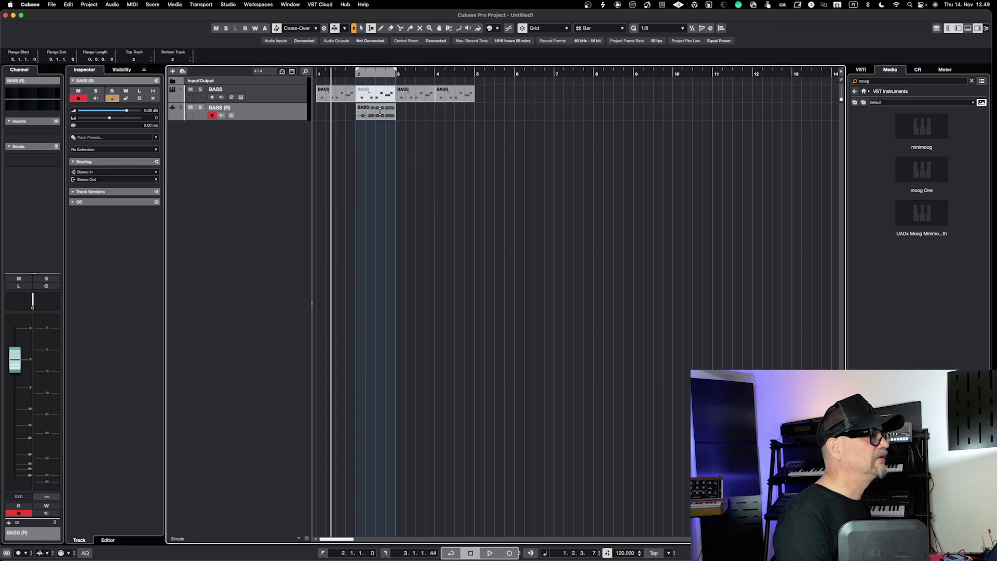
pyautogui.click(342, 73)
pyautogui.press('space')
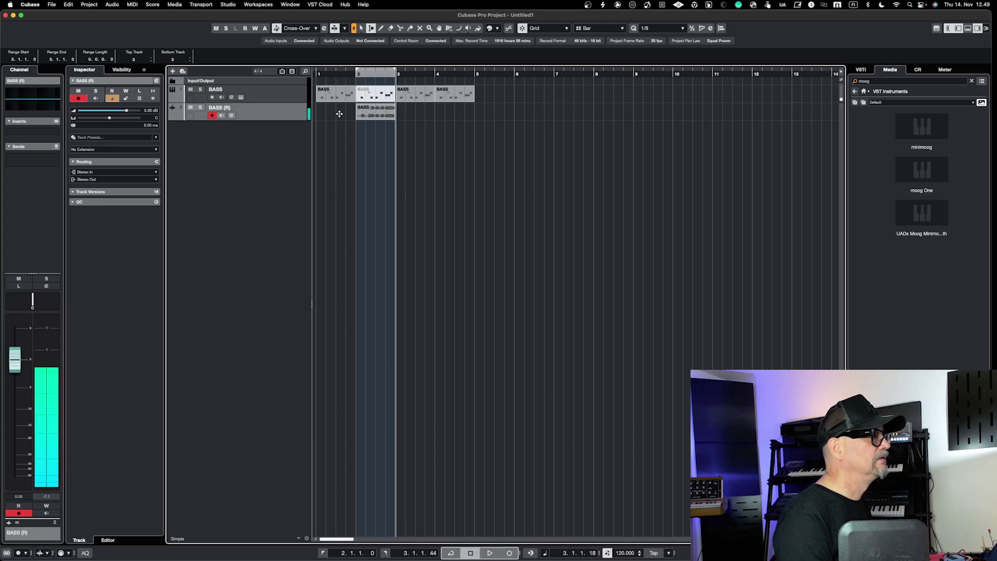
pyautogui.click(321, 82)
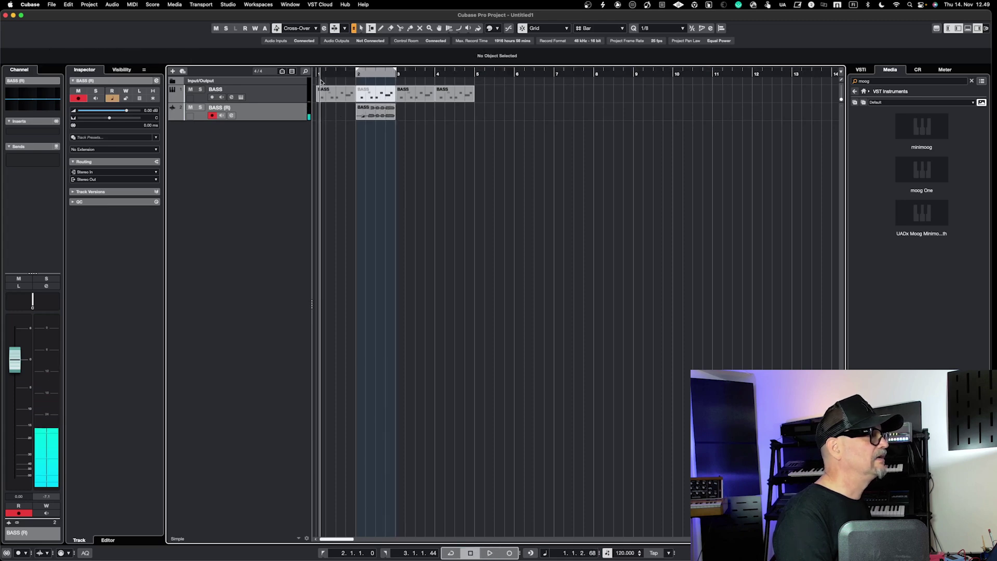
pyautogui.press('space')
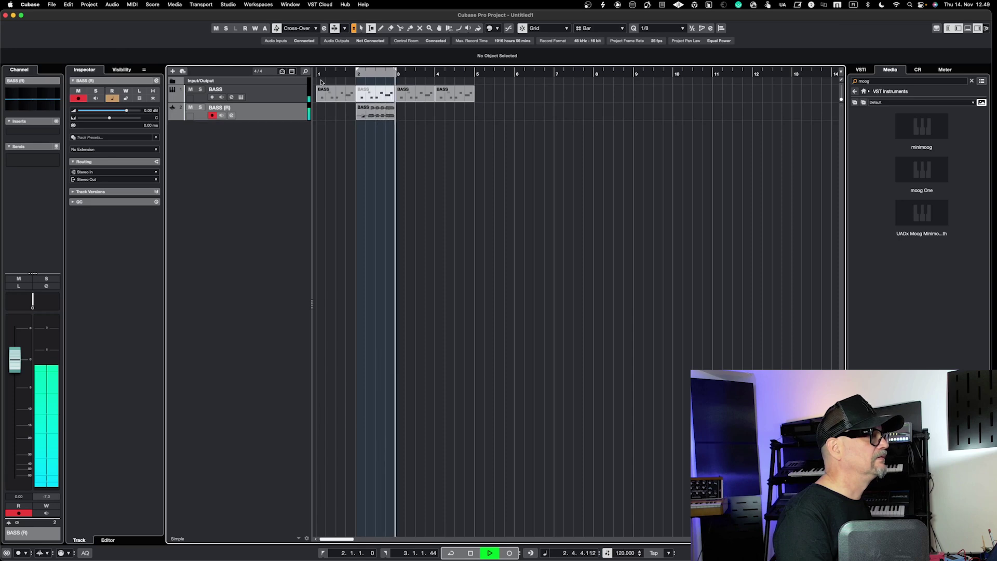
pyautogui.click(377, 120)
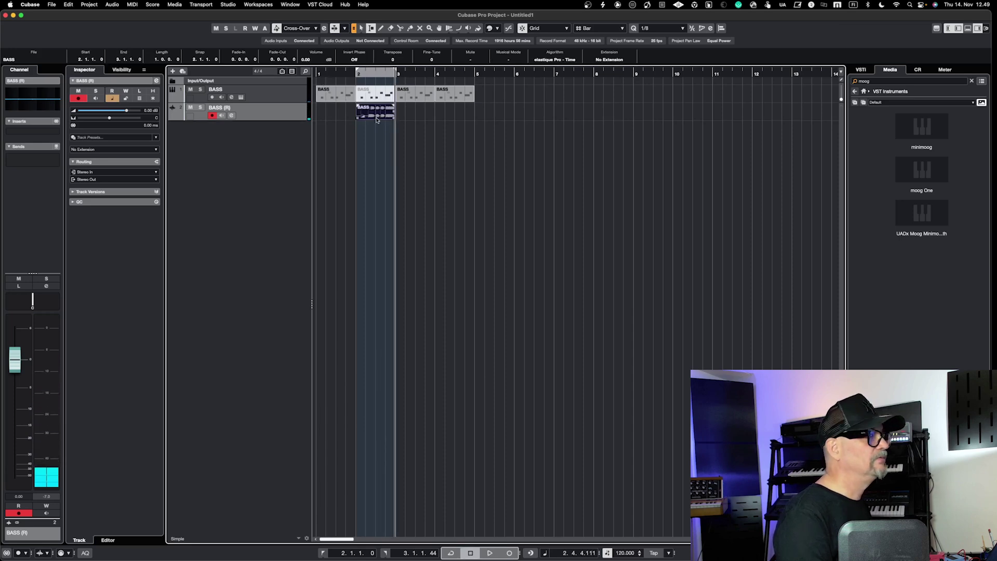
pyautogui.click(456, 96)
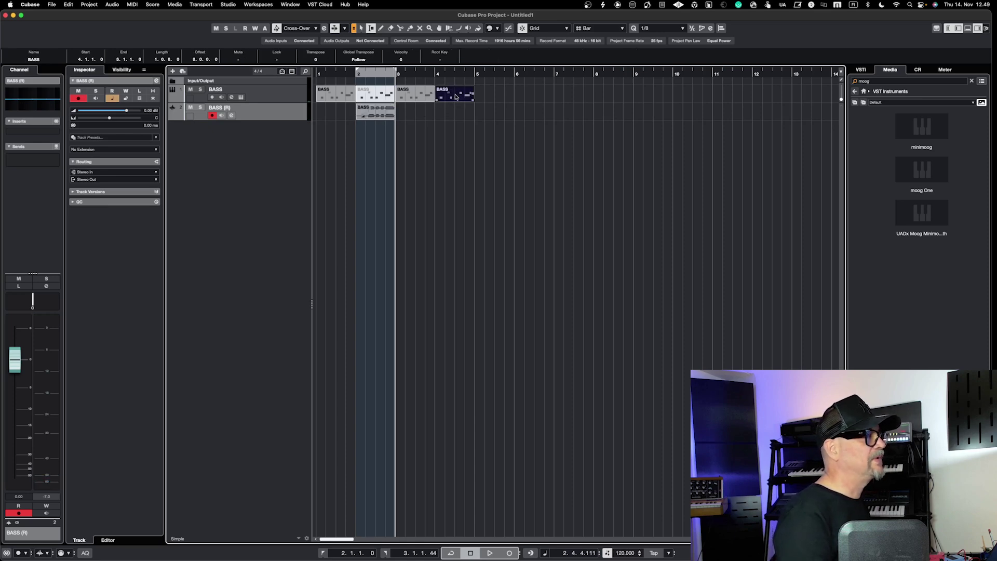
# - Render the bar 4 BASS part in place with the current render settings
pyautogui.click(449, 132)
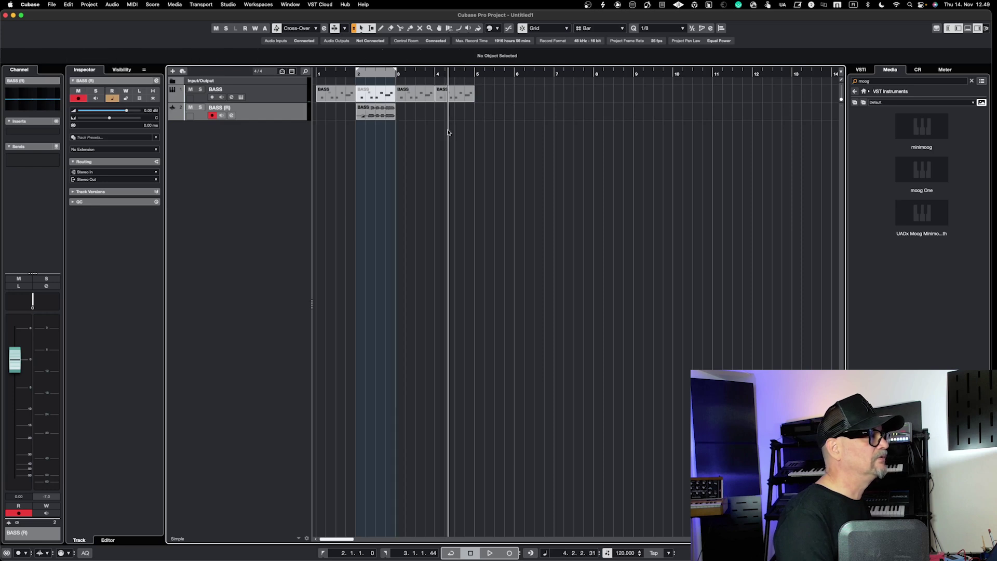
pyautogui.click(456, 100)
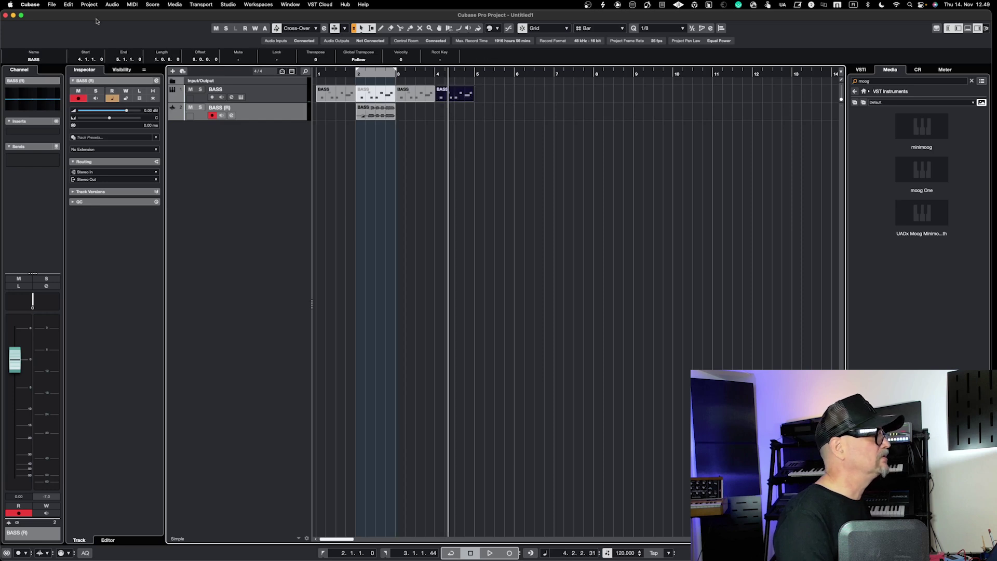
pyautogui.click(73, 6)
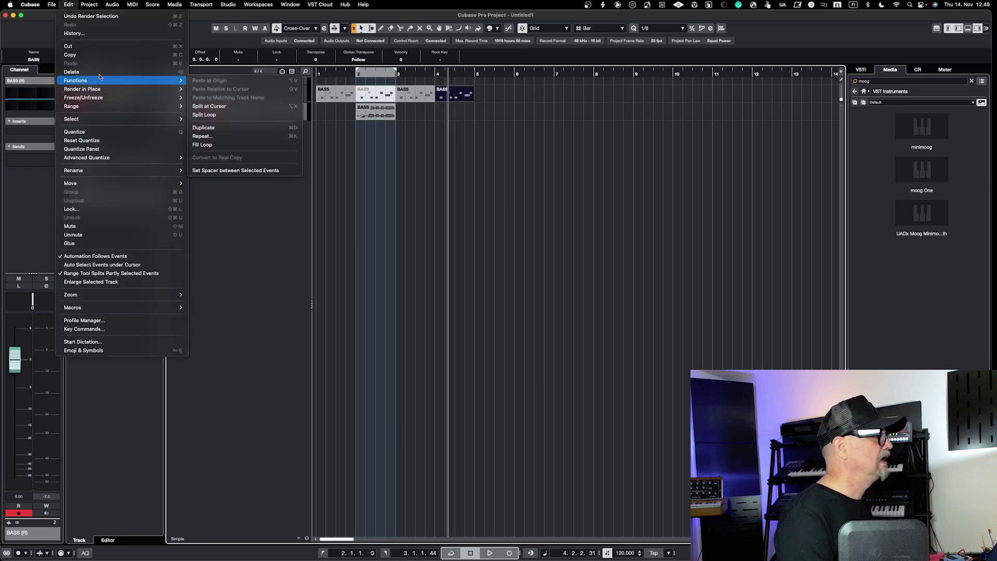
pyautogui.moveTo(106, 92)
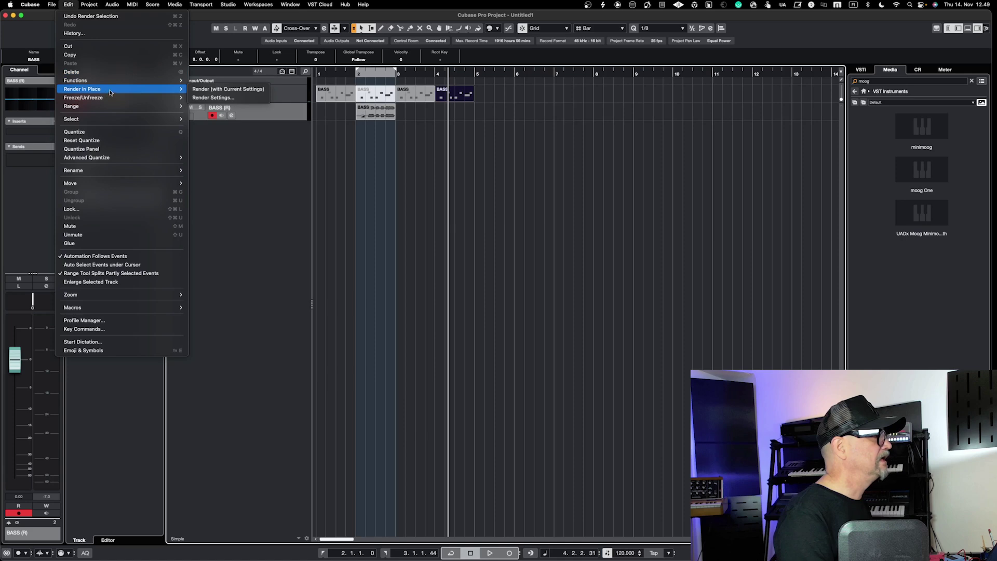
pyautogui.click(209, 90)
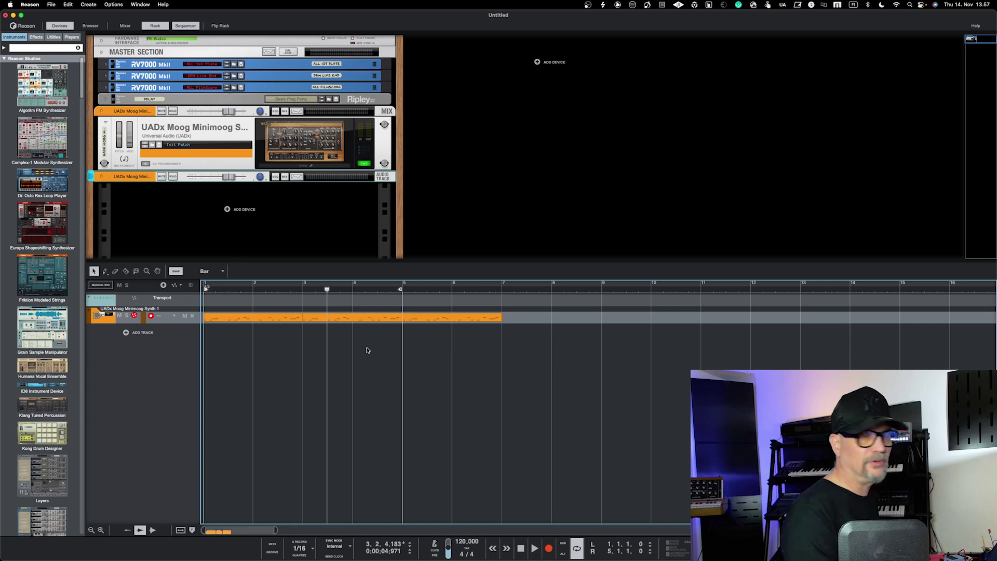
# - In Reason, play the Minimoog MIDI clips and examine the UADx Moog Minimoog instrument in the rack
pyautogui.click(369, 319)
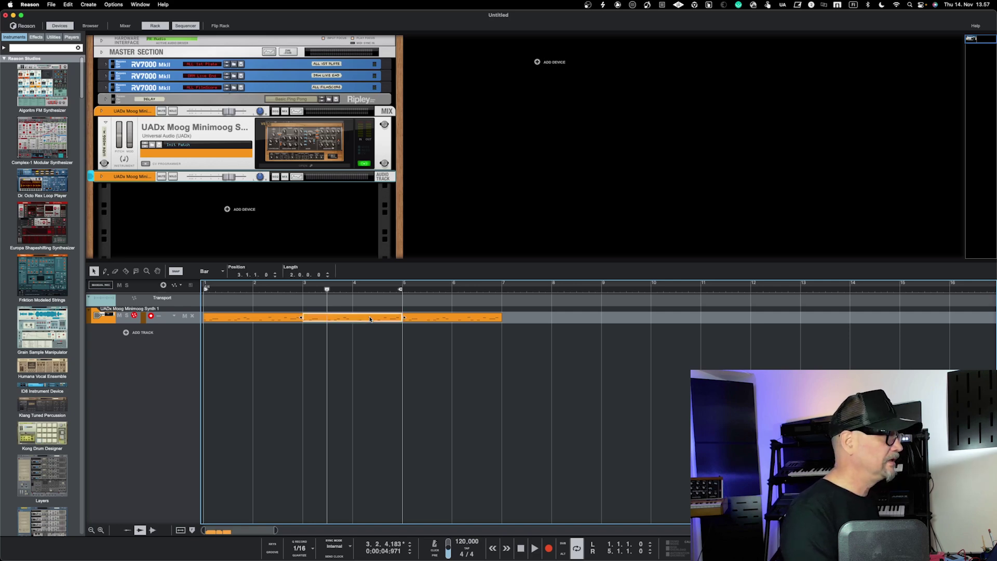
pyautogui.click(326, 344)
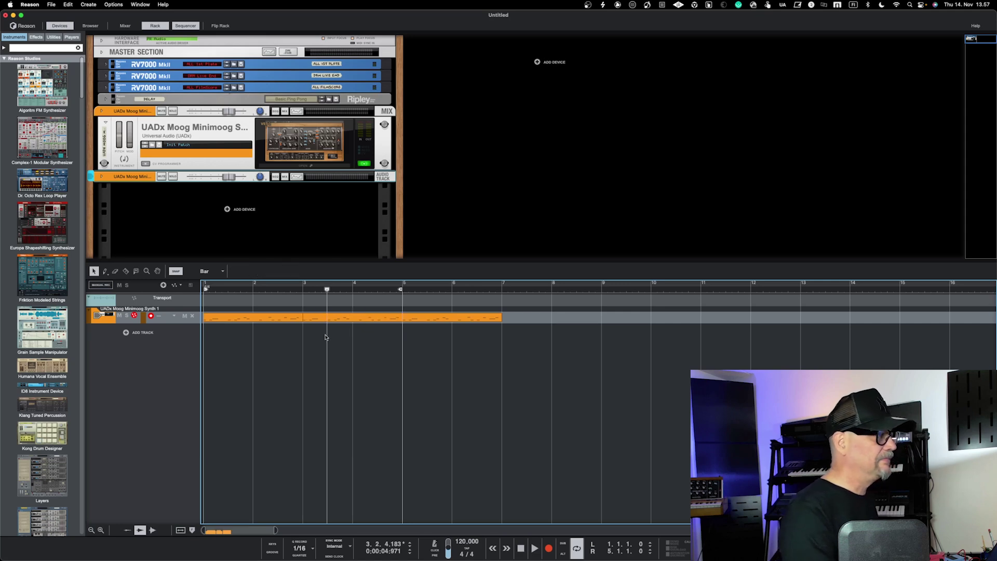
pyautogui.press('space')
pyautogui.press('space')
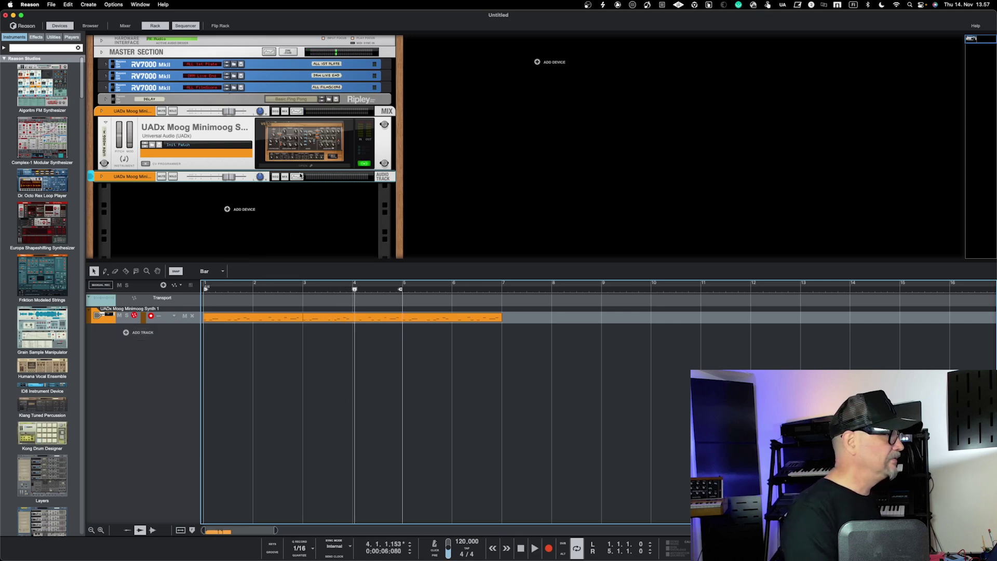
pyautogui.click(307, 146)
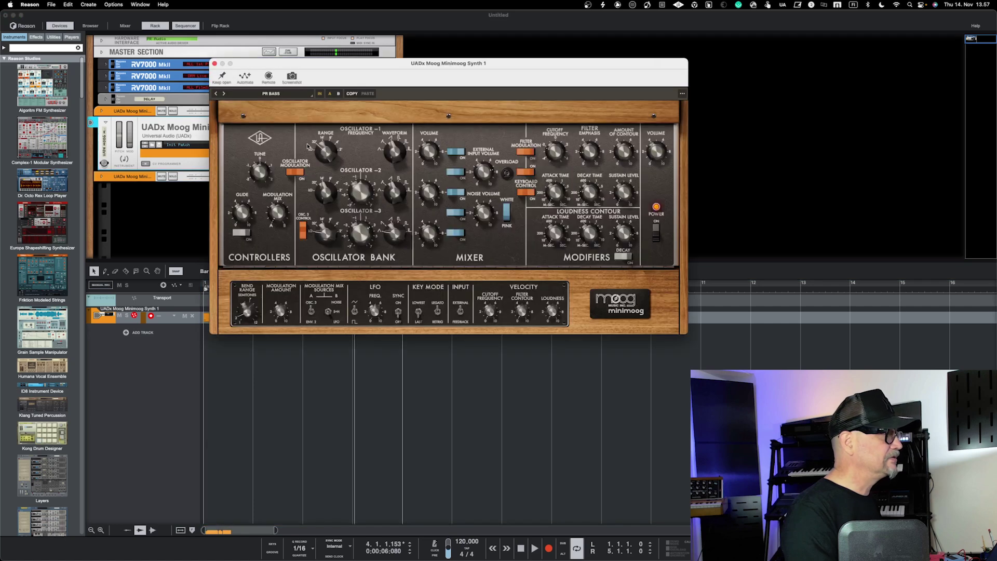
pyautogui.click(215, 64)
# - Bounce the bar 3 Minimoog clip in place and set the bounced audio track's input to PR Audio Input 18
pyautogui.click(312, 316)
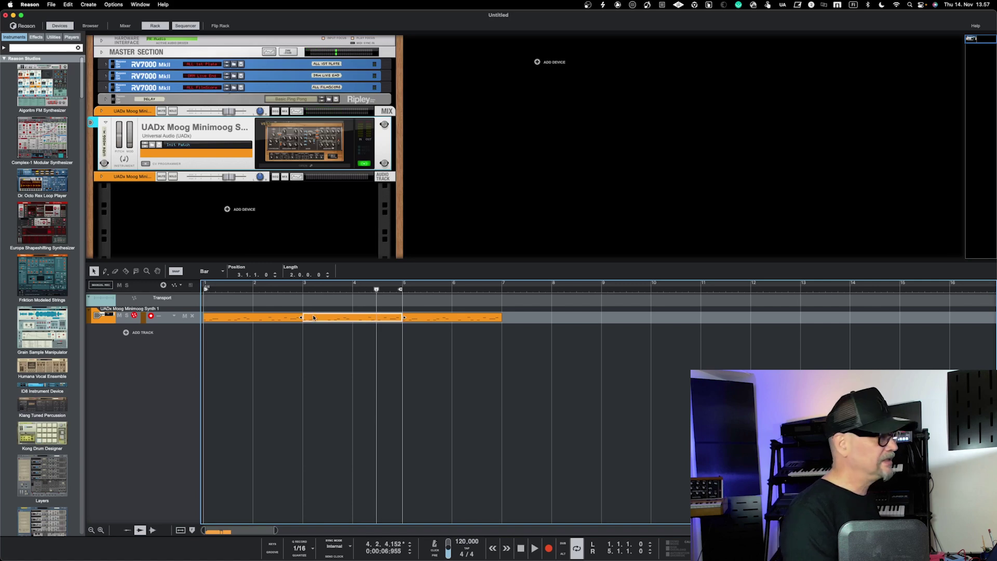
pyautogui.rightClick(313, 317)
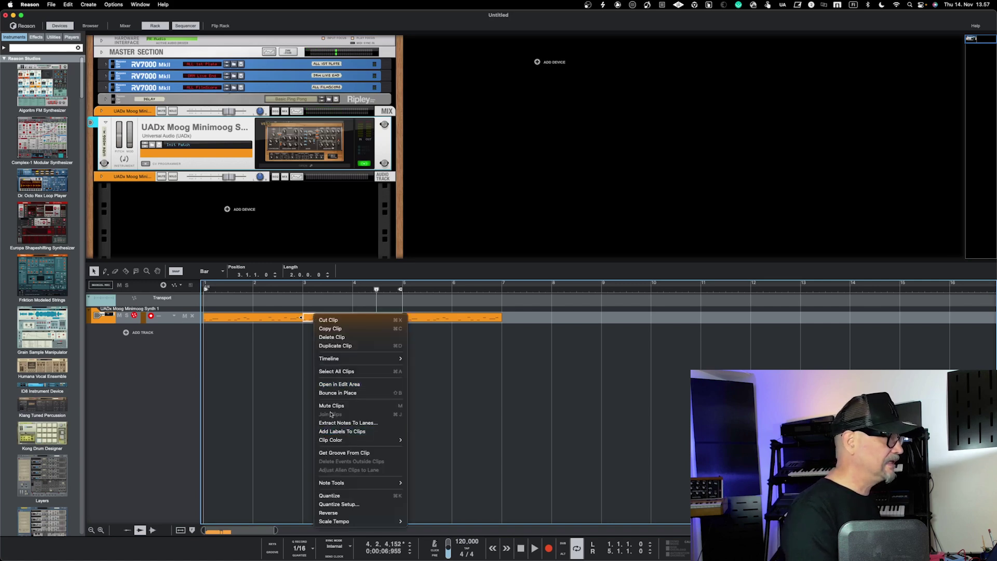
pyautogui.click(393, 394)
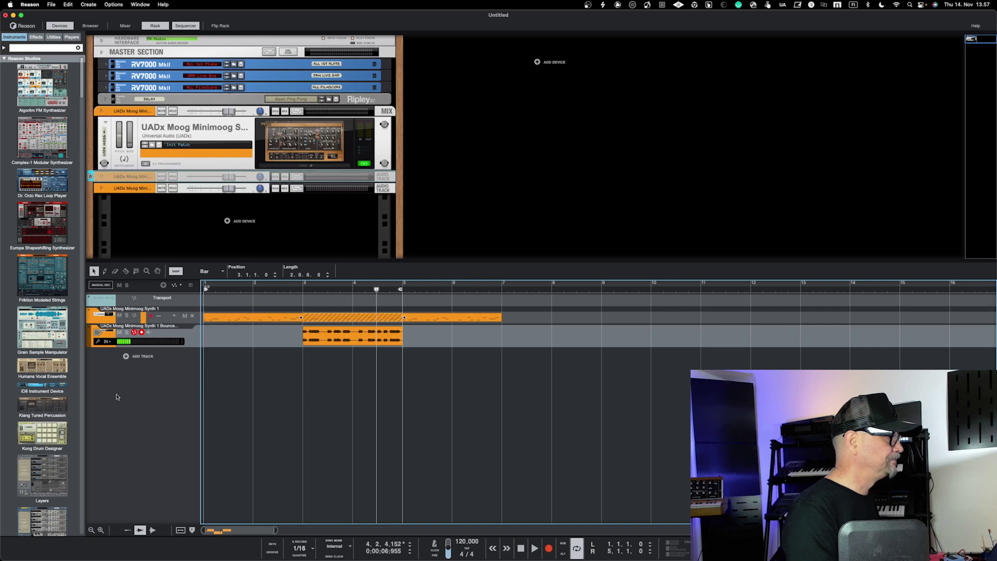
pyautogui.click(107, 342)
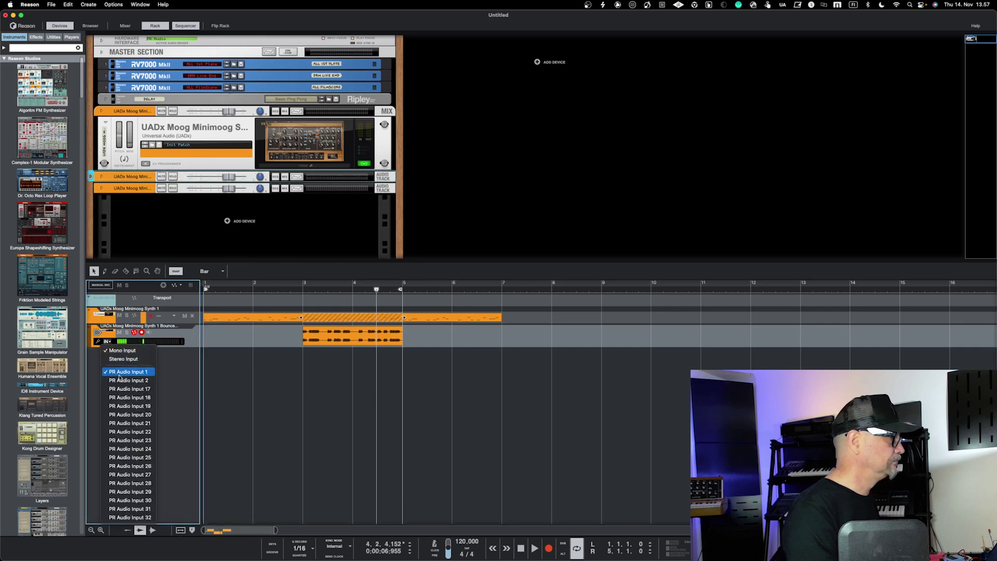
pyautogui.click(120, 398)
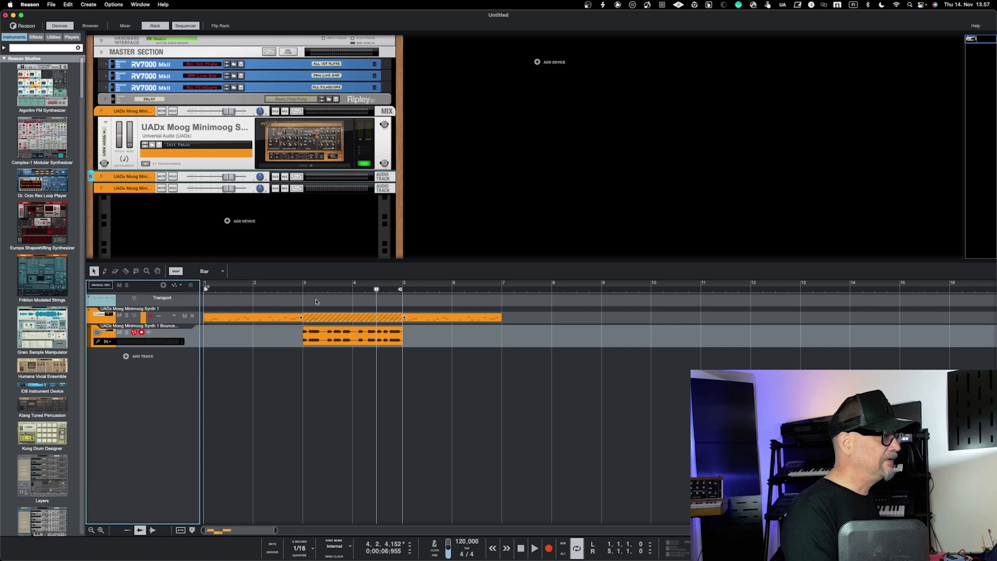
# - Play back the bounced audio clip at bar 3 together with the Minimoog MIDI clip before it
pyautogui.click(272, 316)
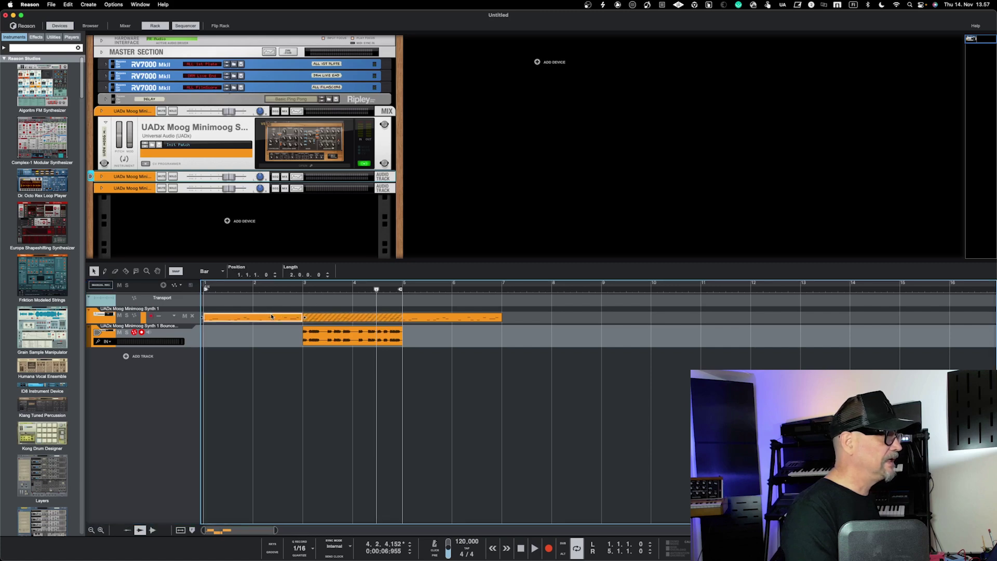
pyautogui.click(335, 337)
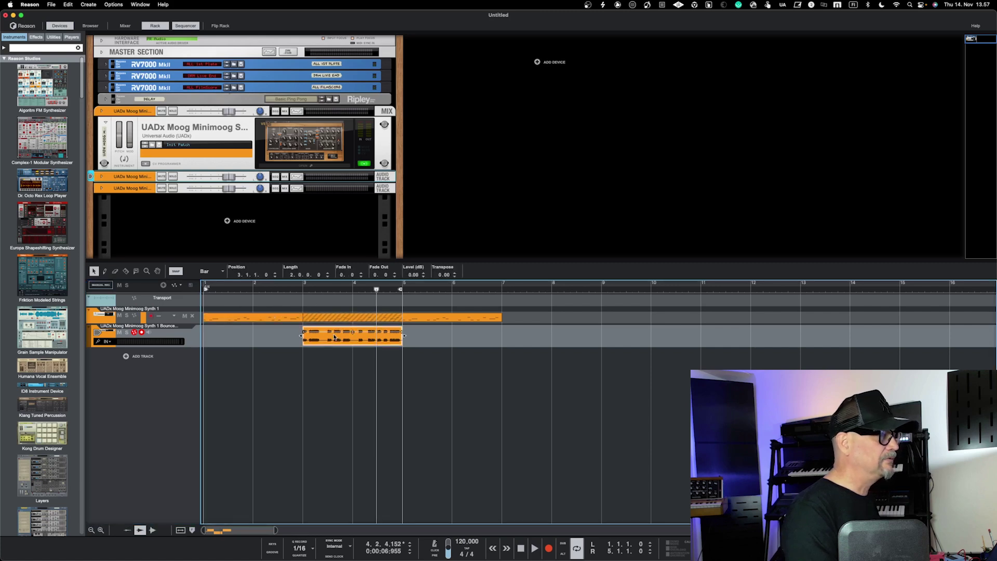
pyautogui.press('space')
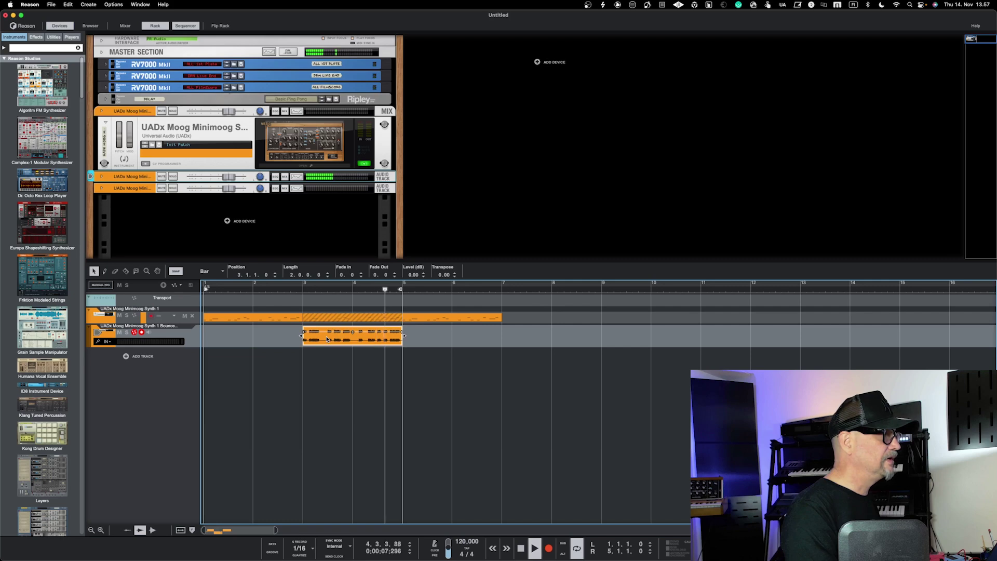
pyautogui.press('space')
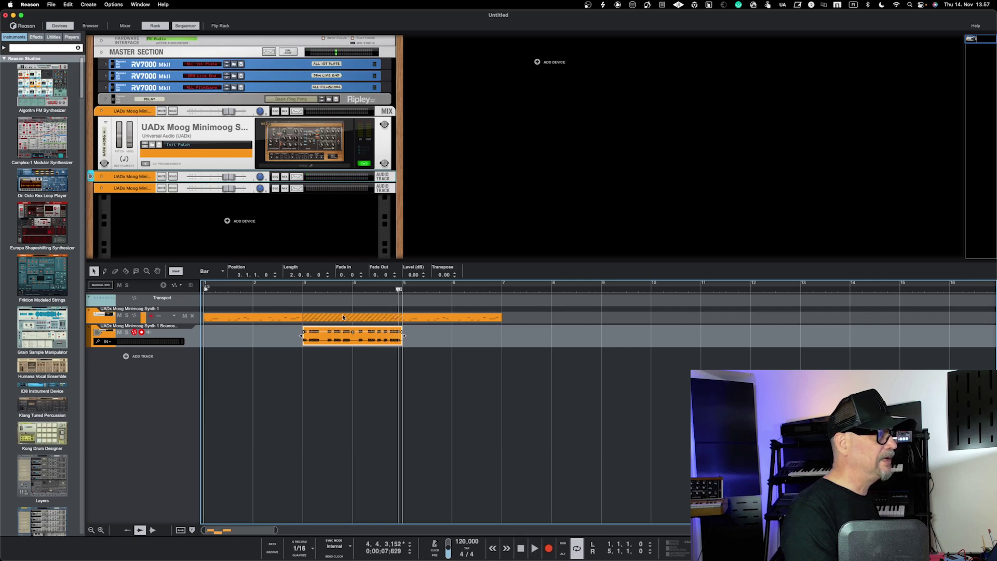
pyautogui.press('space')
pyautogui.press('space')
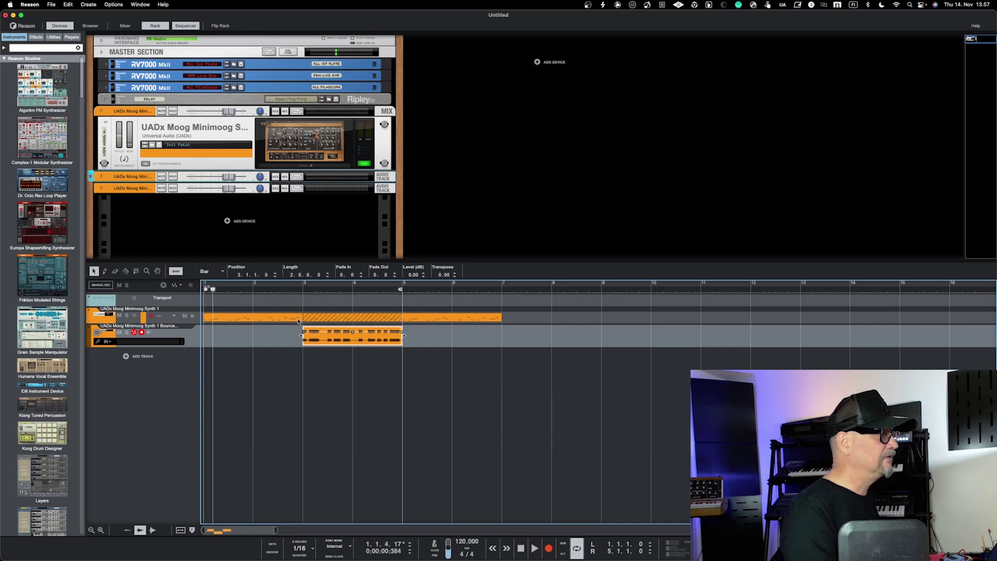
pyautogui.press('space')
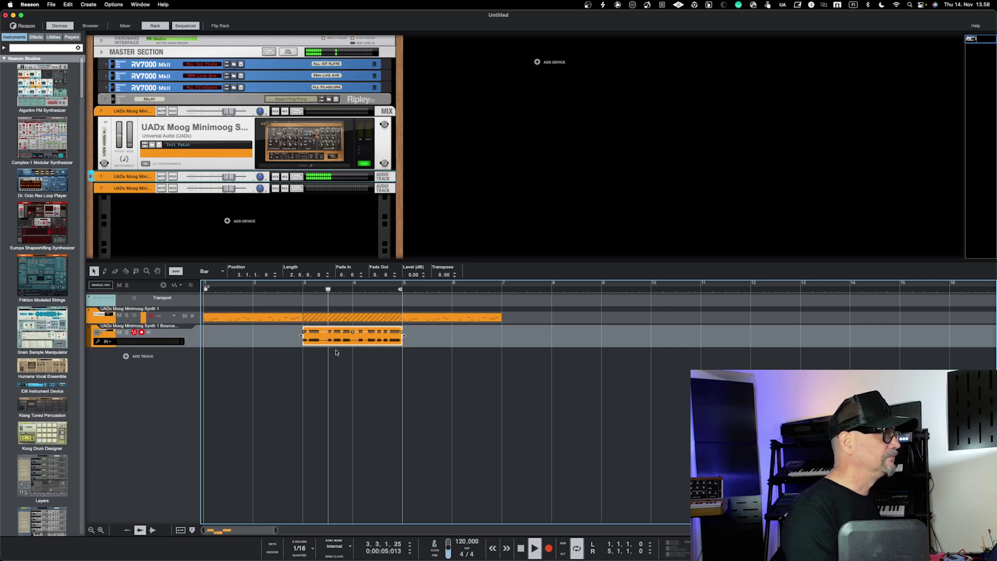
pyautogui.press('space')
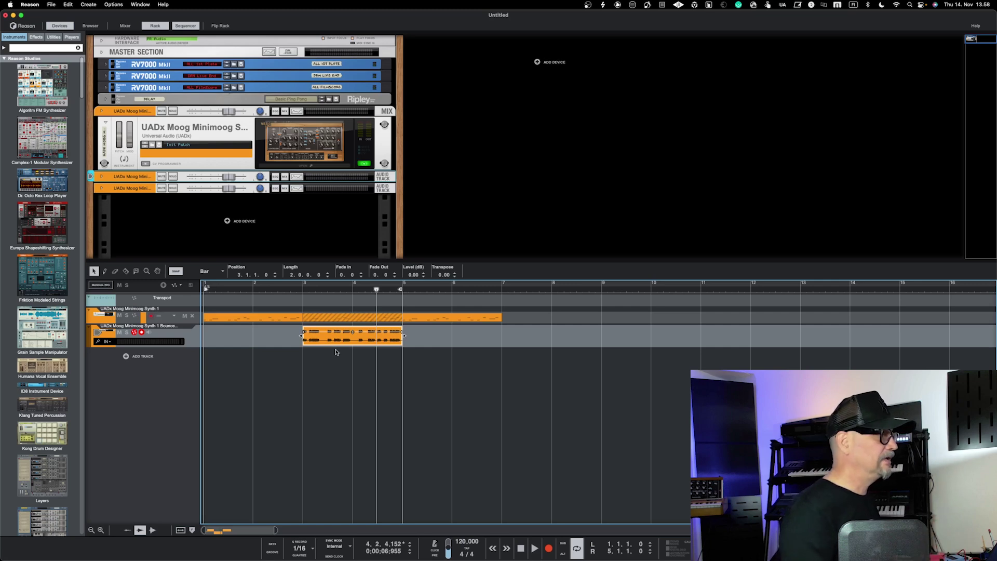
pyautogui.moveTo(335, 352); pyautogui.dragTo(435, 353)
pyautogui.press('super+z')
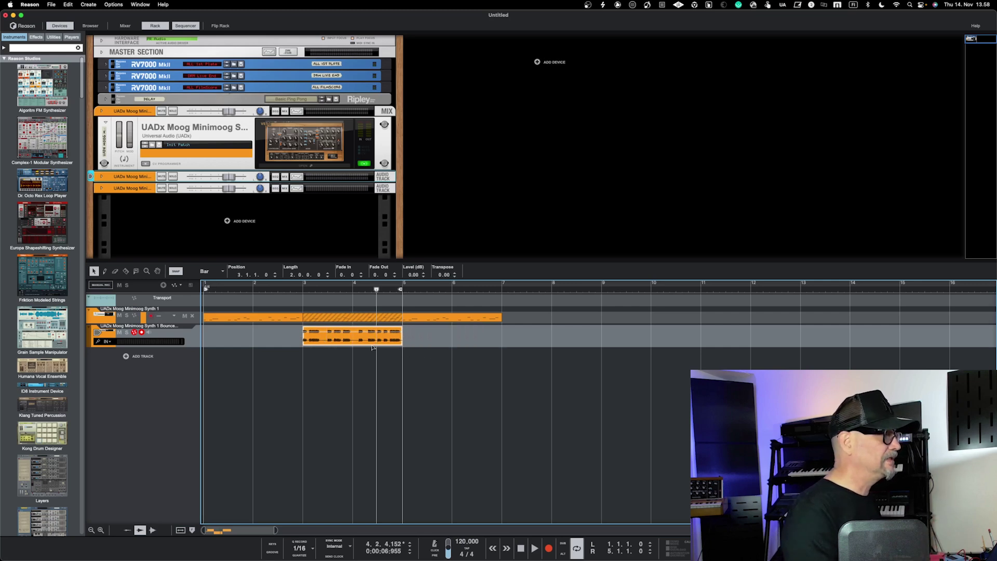